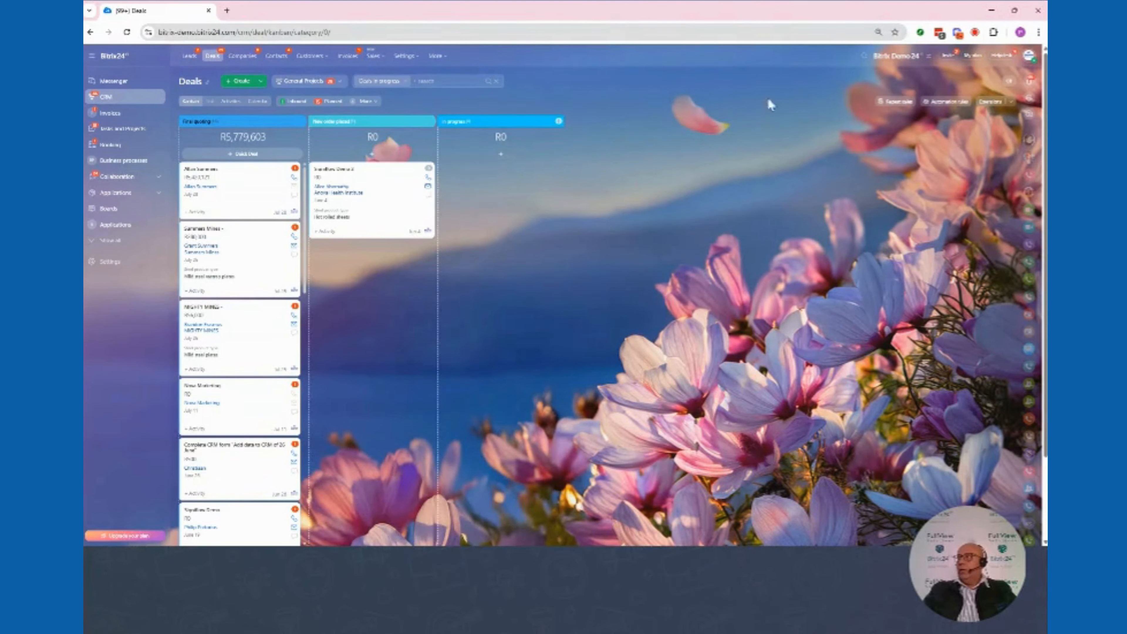
Search the whole portal for "bi build" to locate the BI Builder section
left_click(862, 57)
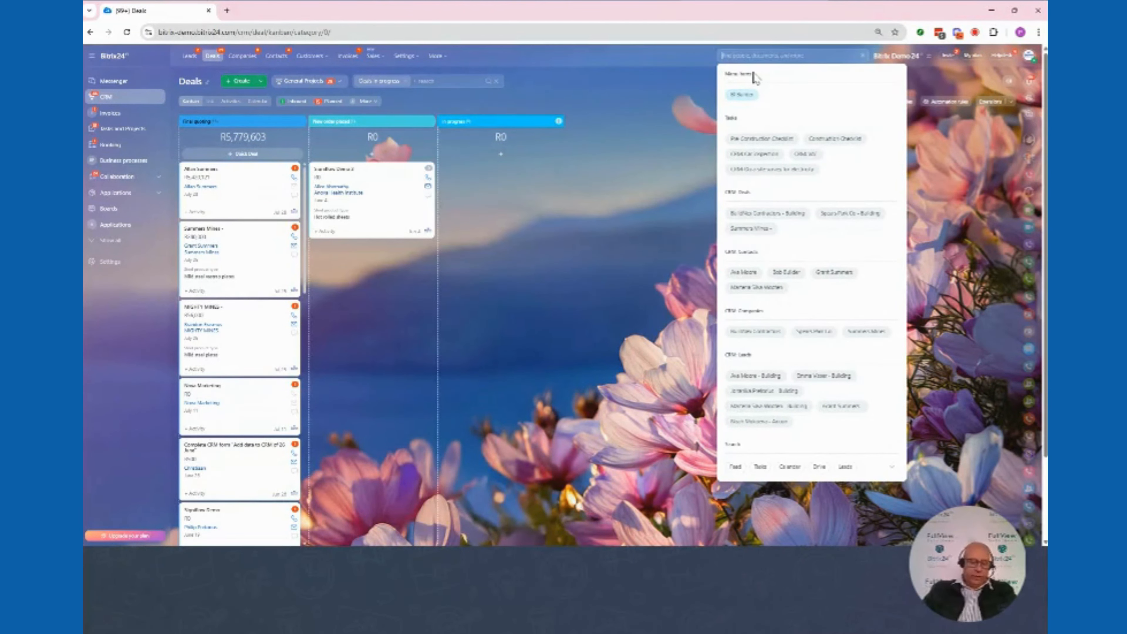
type("bi")
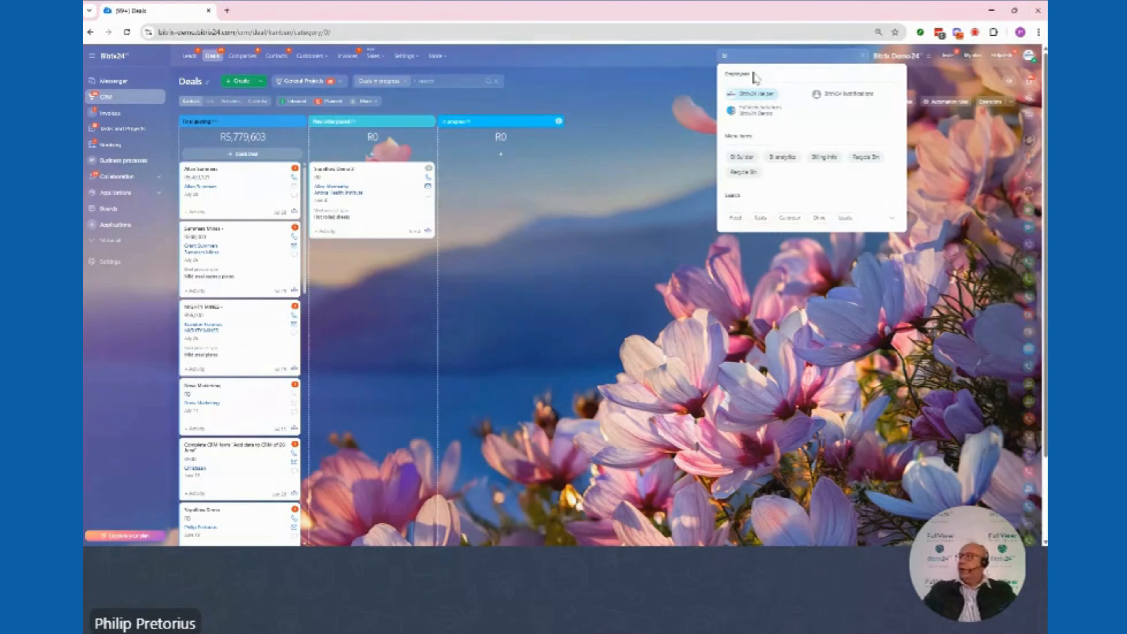
type("tr")
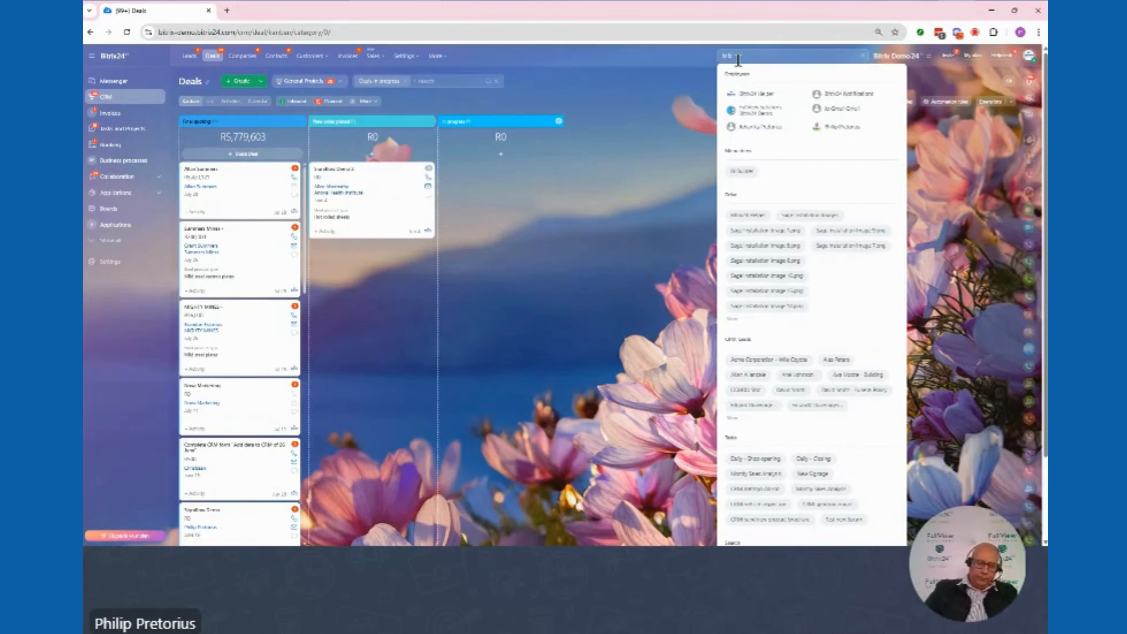
type("uild")
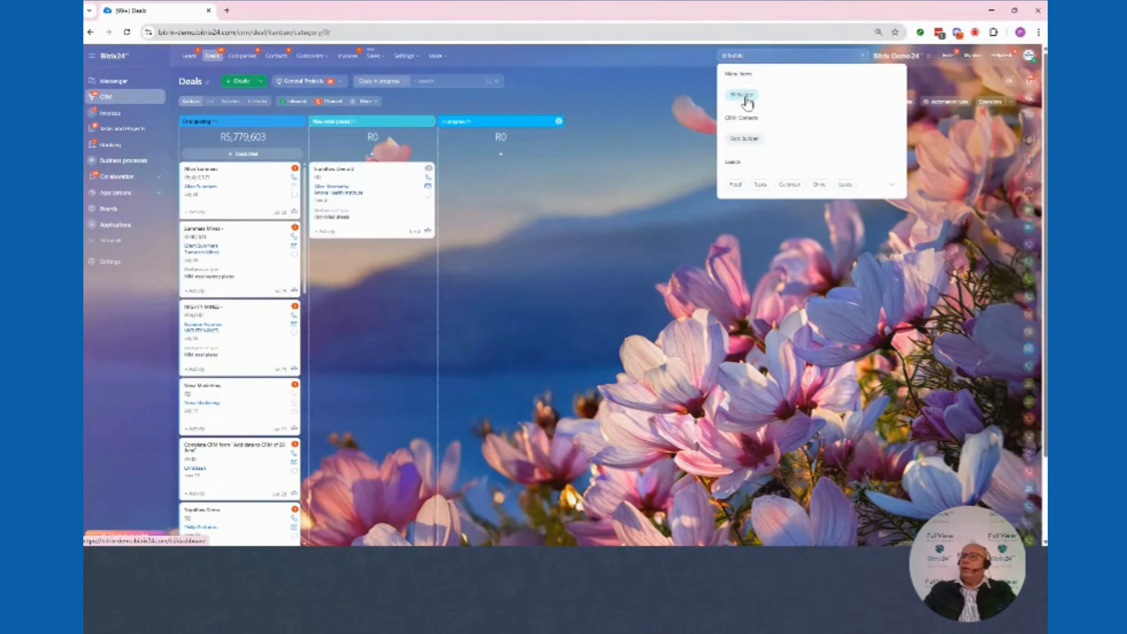
Move BI Builder from the hidden main menu items to directly below CRM and open it
left_click(109, 241)
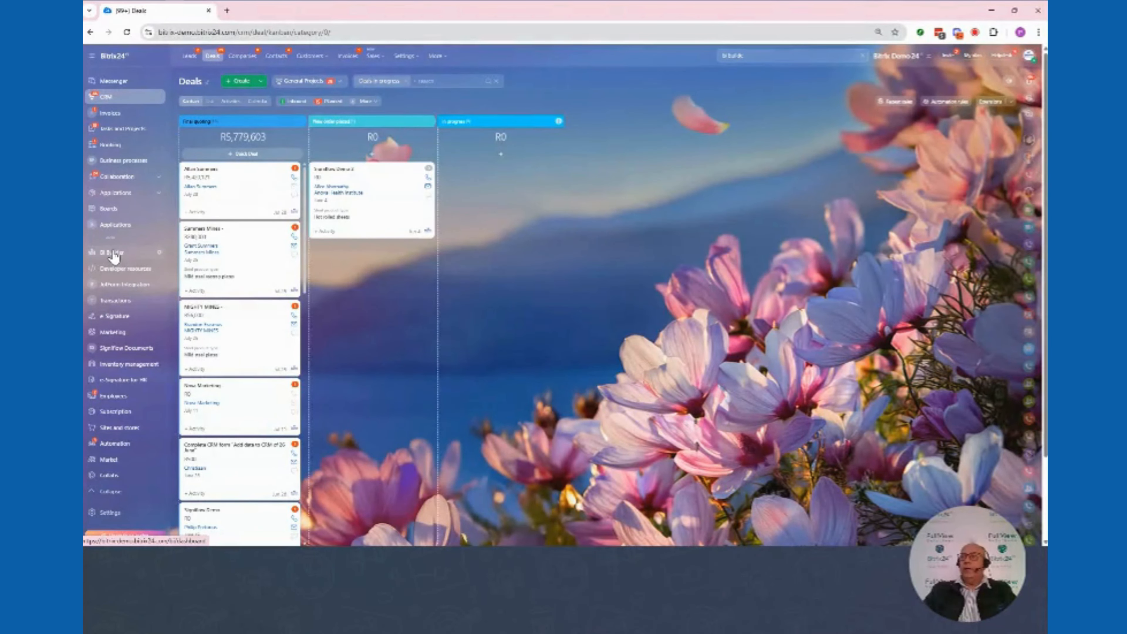
left_click_drag(114, 256, 111, 114)
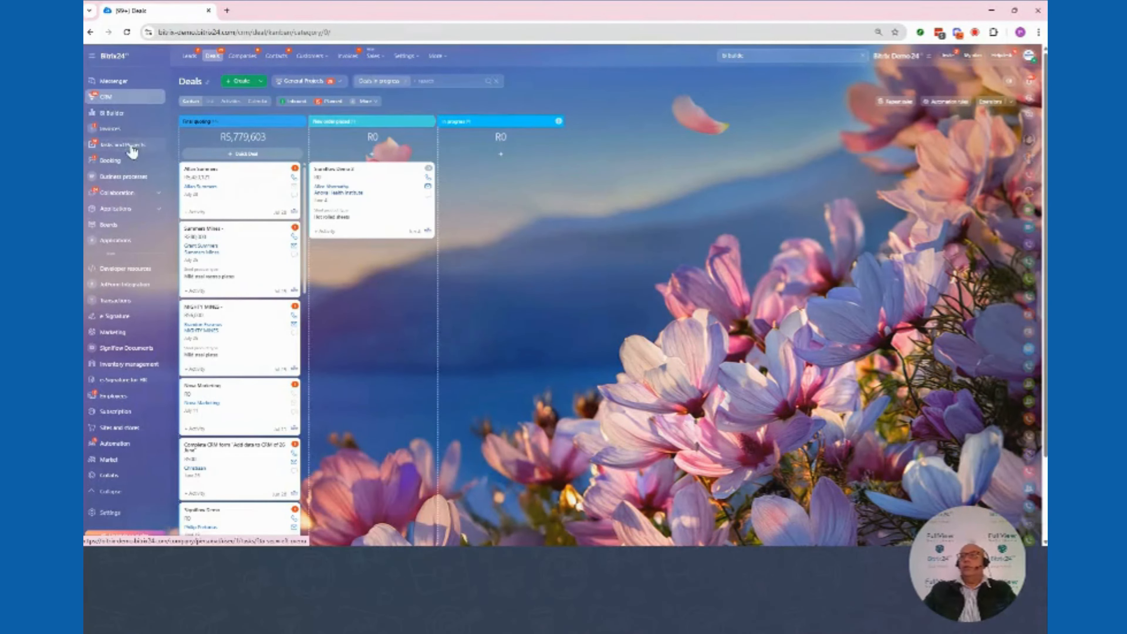
left_click(110, 116)
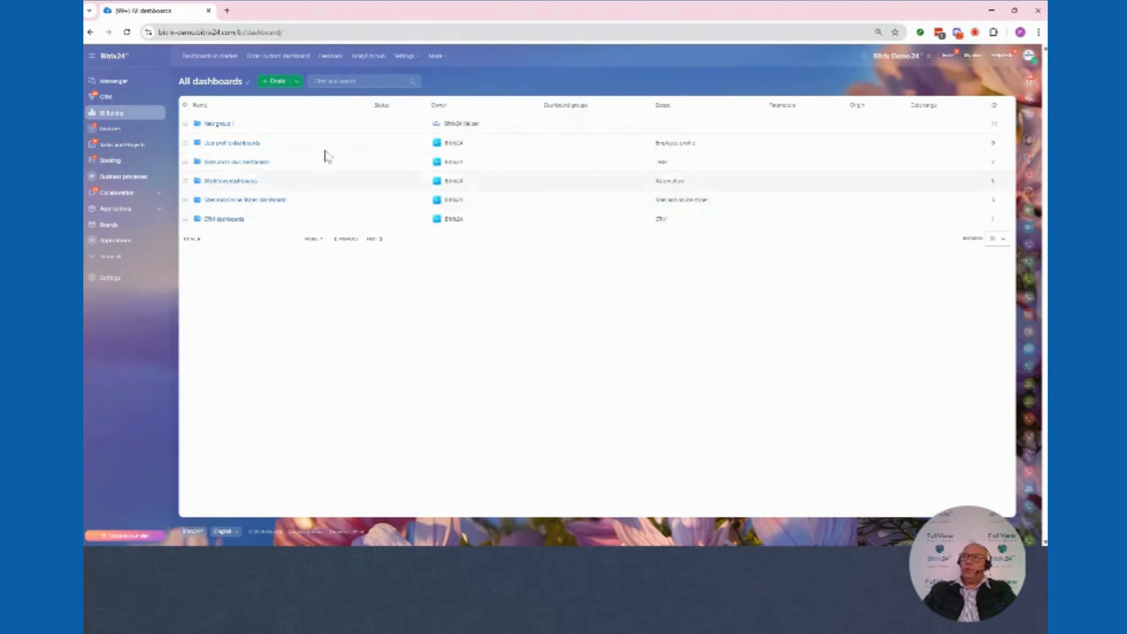
Start a new dashboard group and name it Demo
left_click(296, 83)
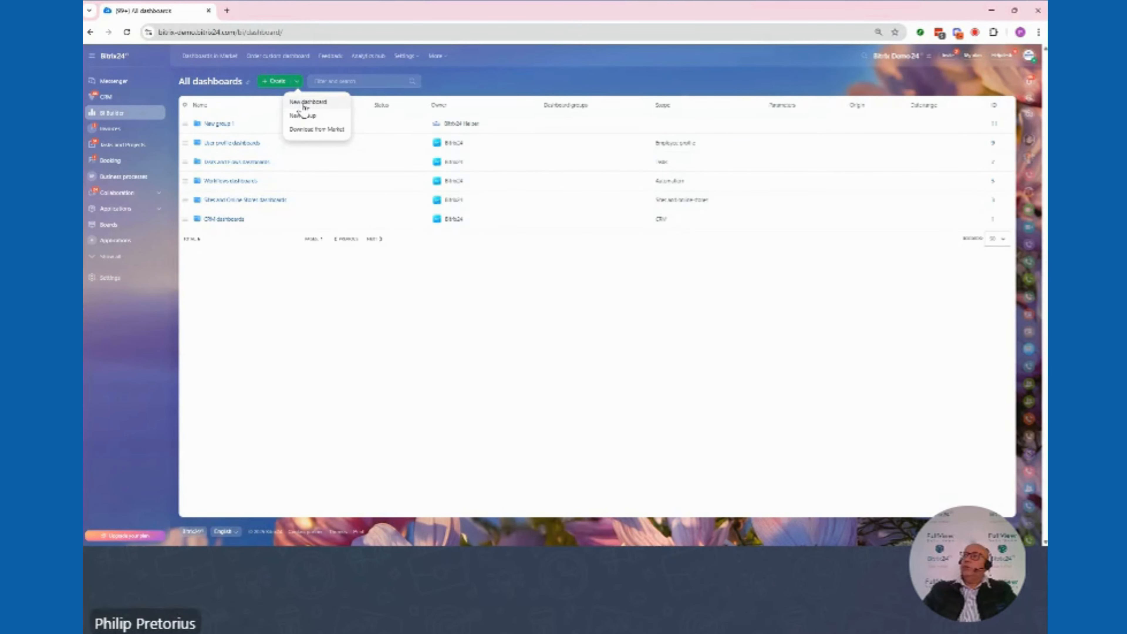
left_click(303, 115)
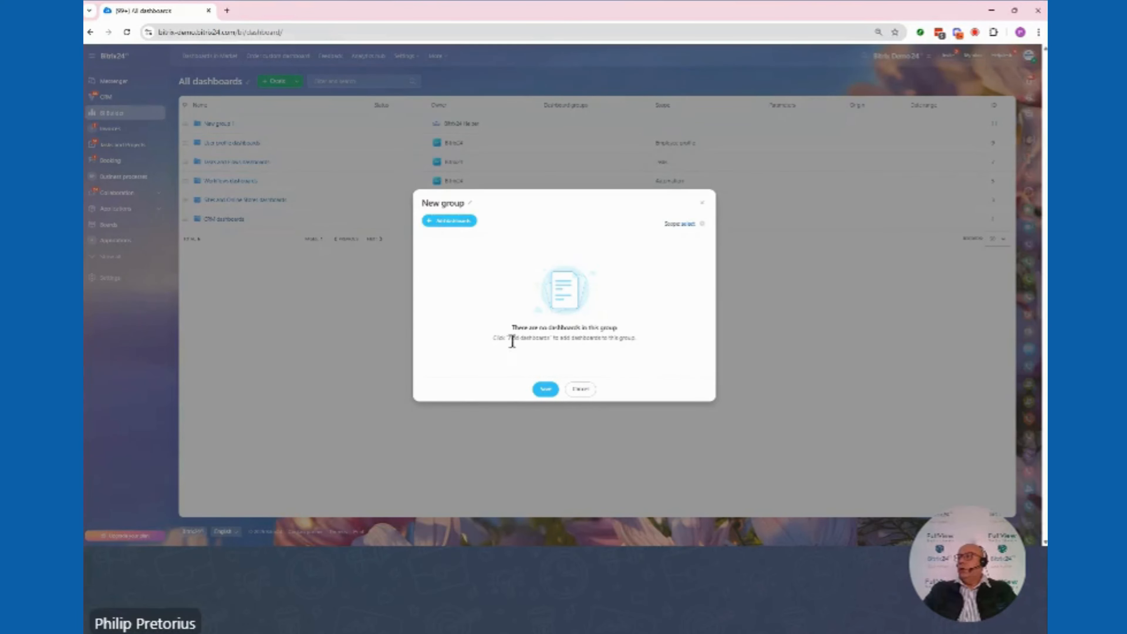
left_click(469, 204)
left_click_drag(469, 204, 402, 202)
type("Demo")
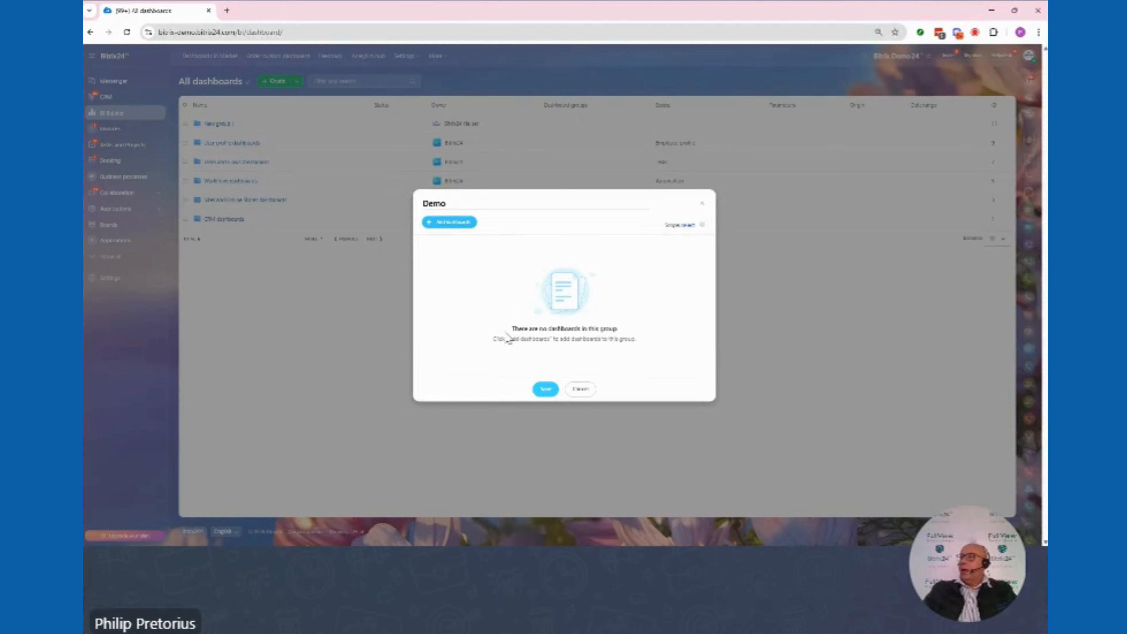
Add the Employee performance outside CRM and Deal analytics dashboards to the Demo group and save the group
left_click(449, 222)
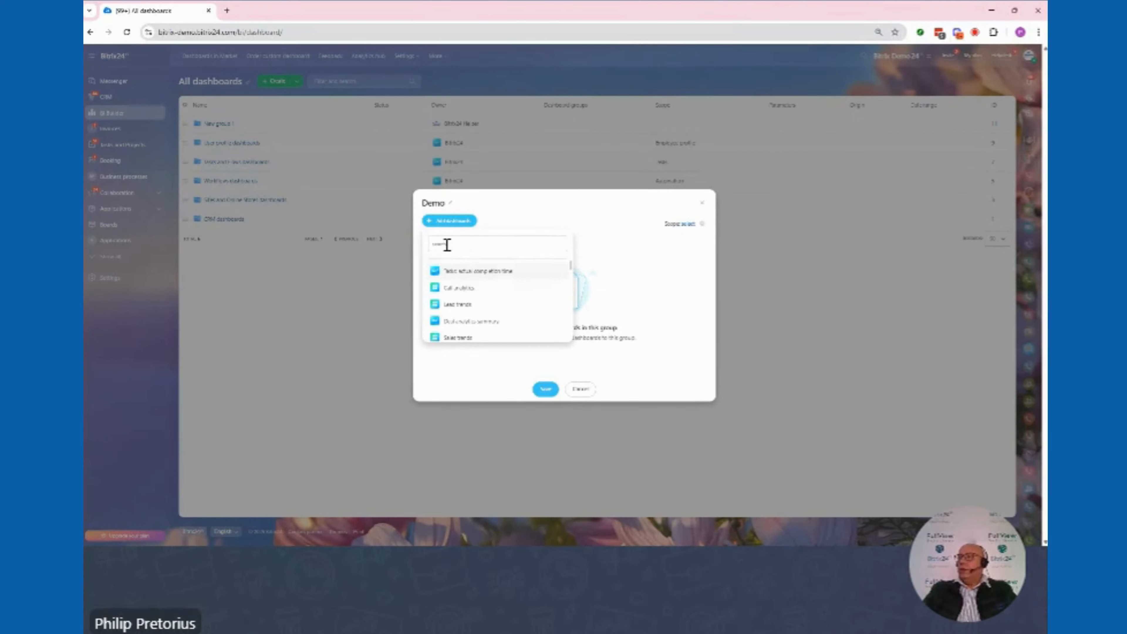
type("crm")
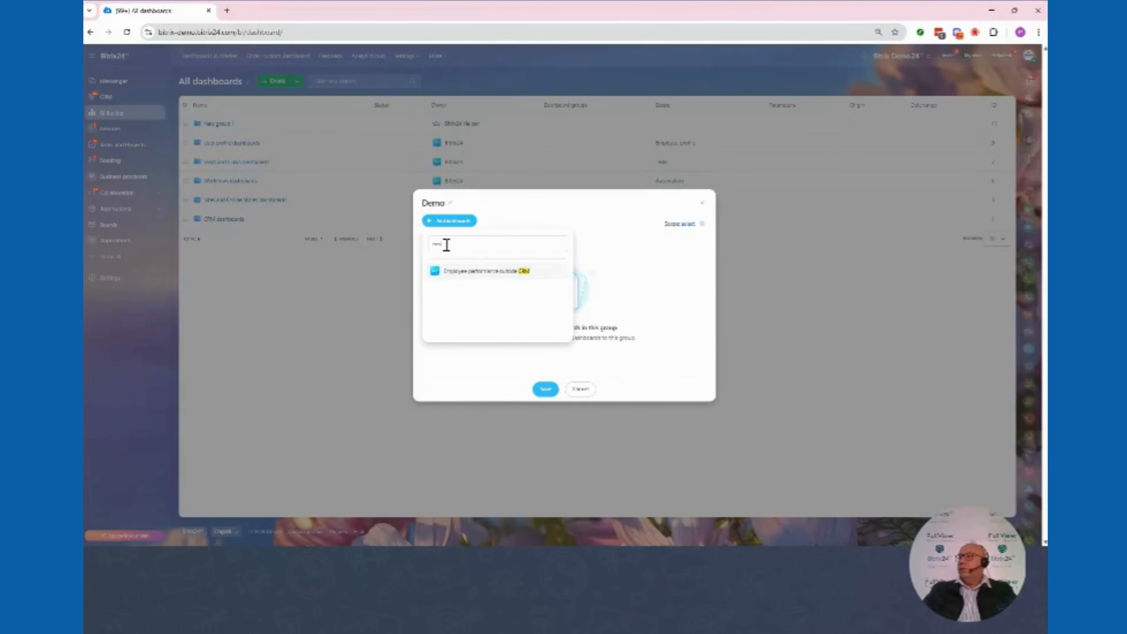
left_click(455, 273)
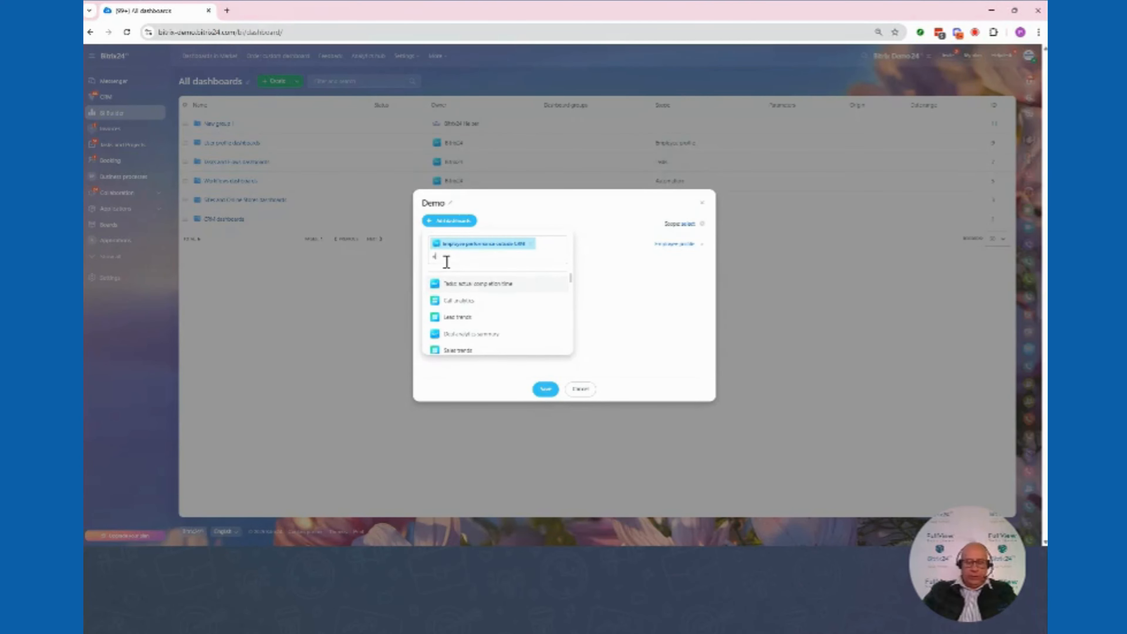
type("deal")
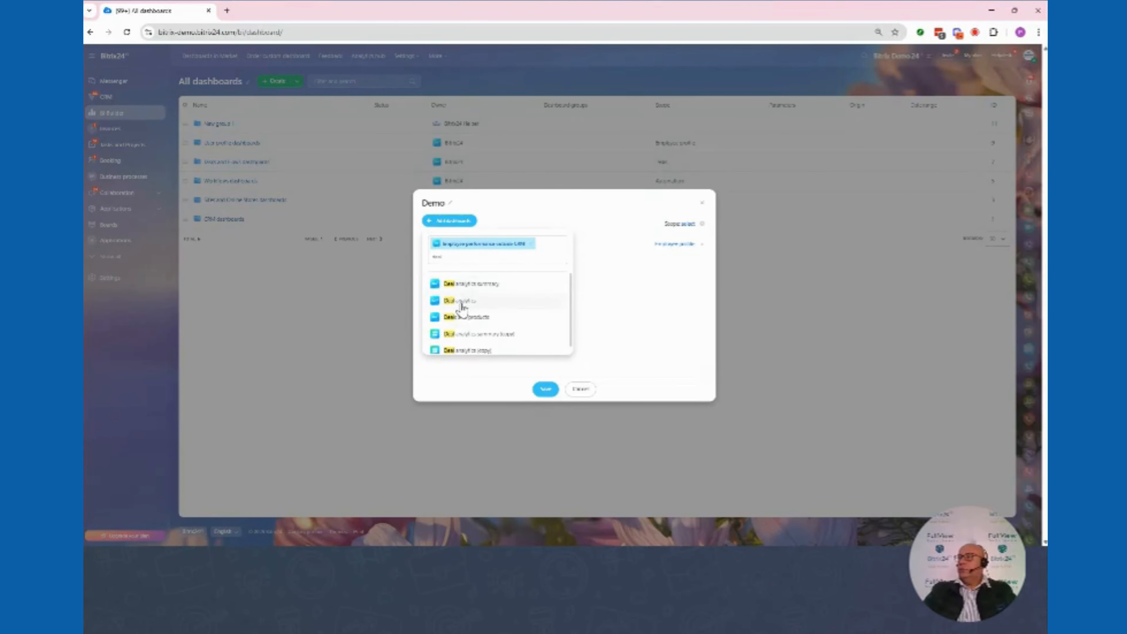
left_click(460, 317)
left_click(545, 389)
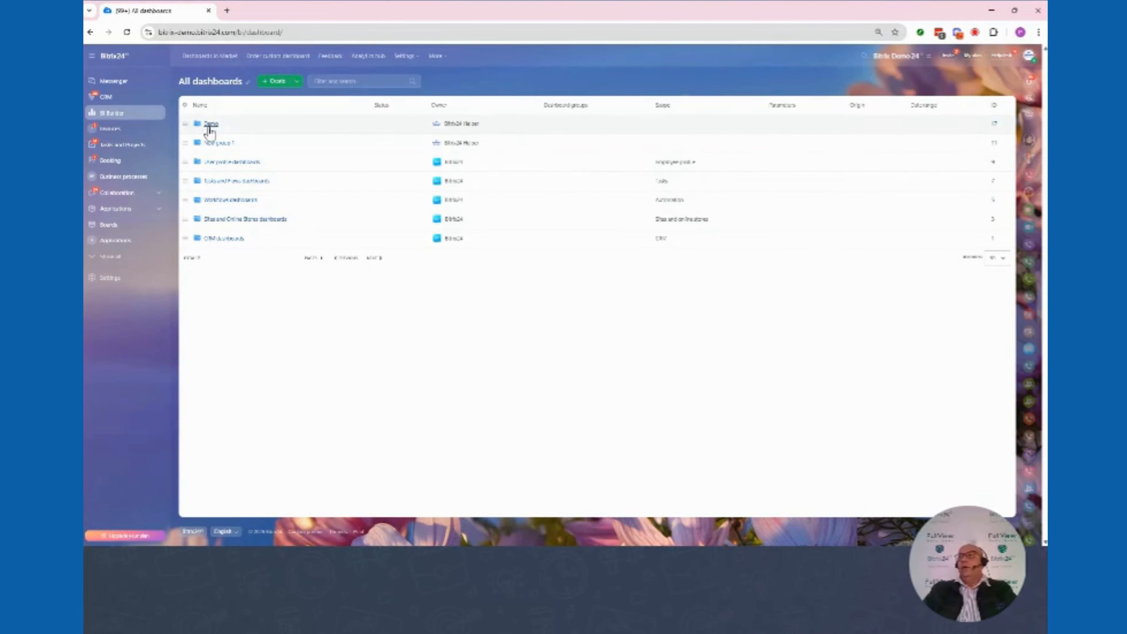
Examine the dashboards contained in the Demo group and in New group 1
left_click(212, 125)
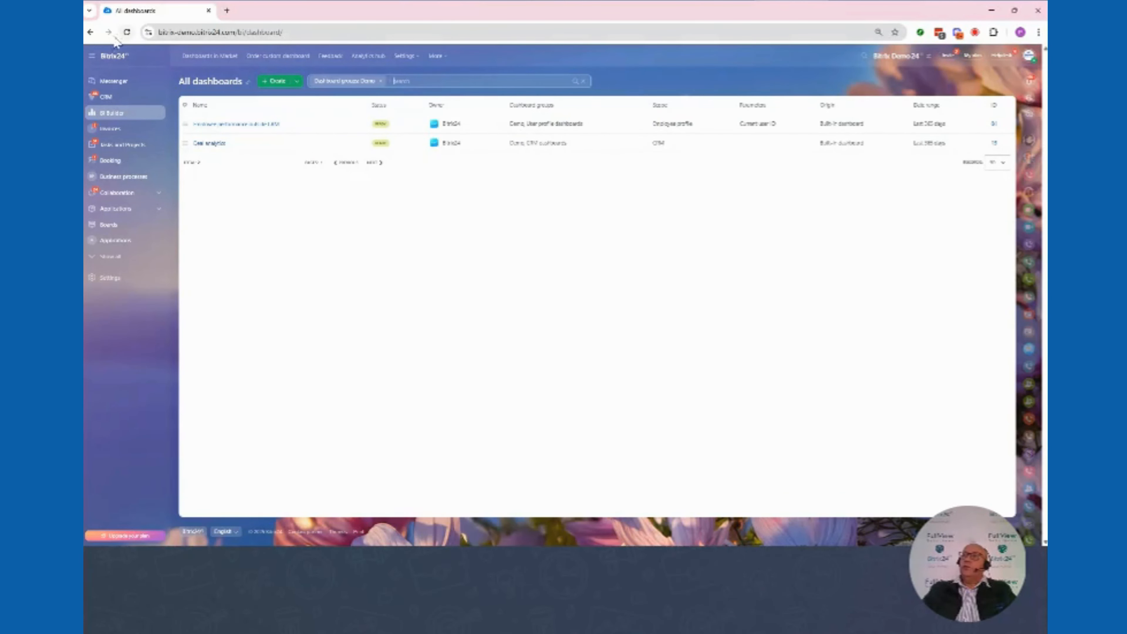
left_click(380, 81)
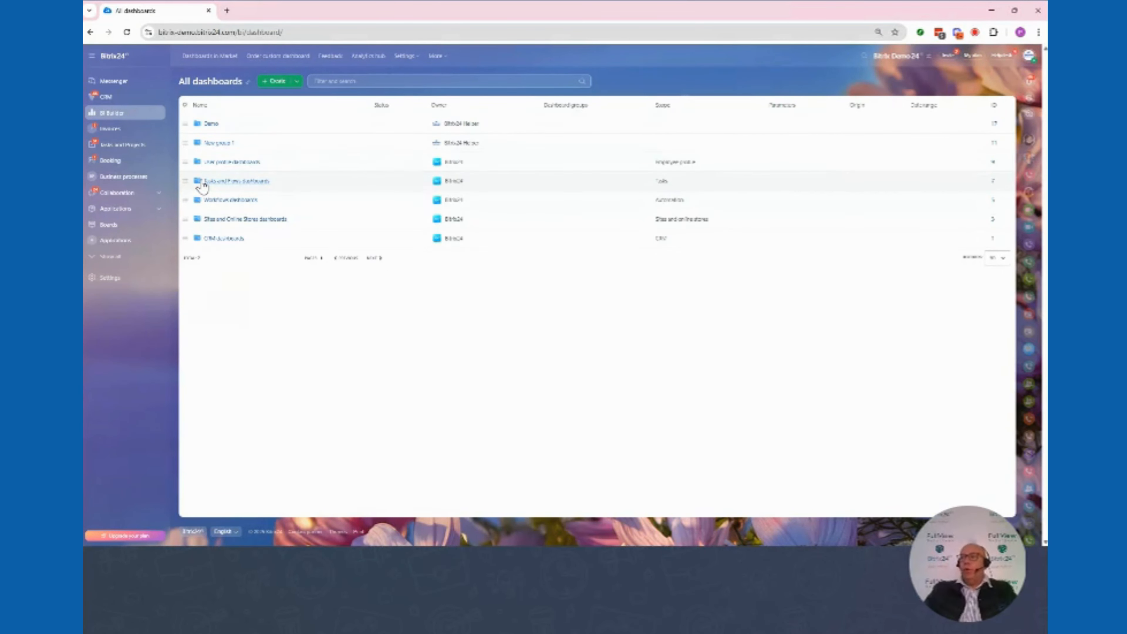
left_click(220, 145)
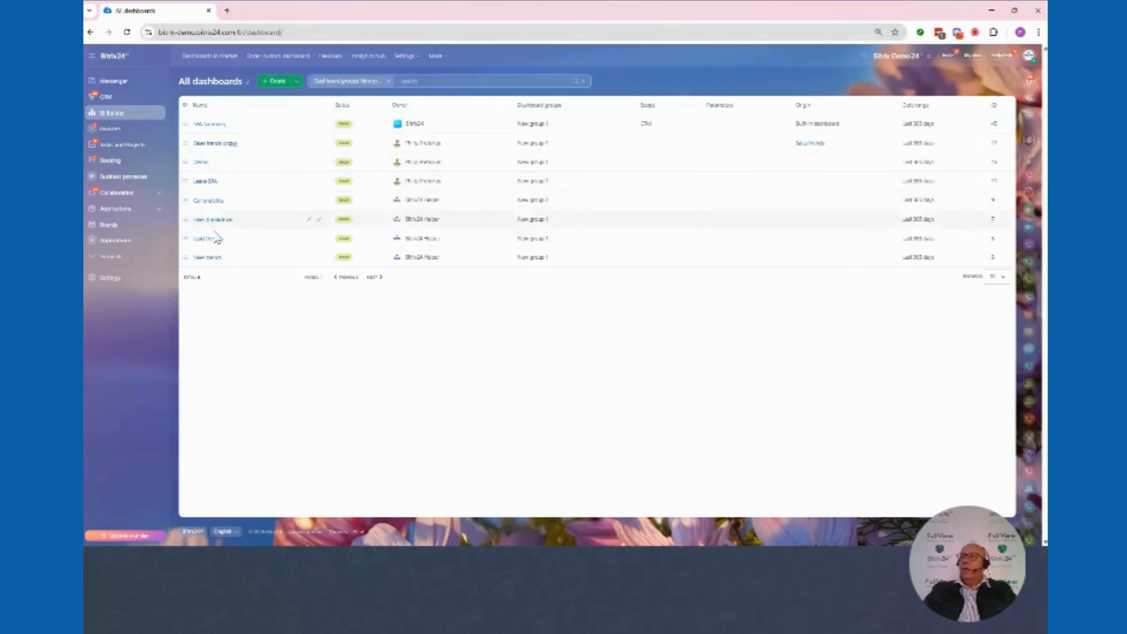
left_click(186, 164)
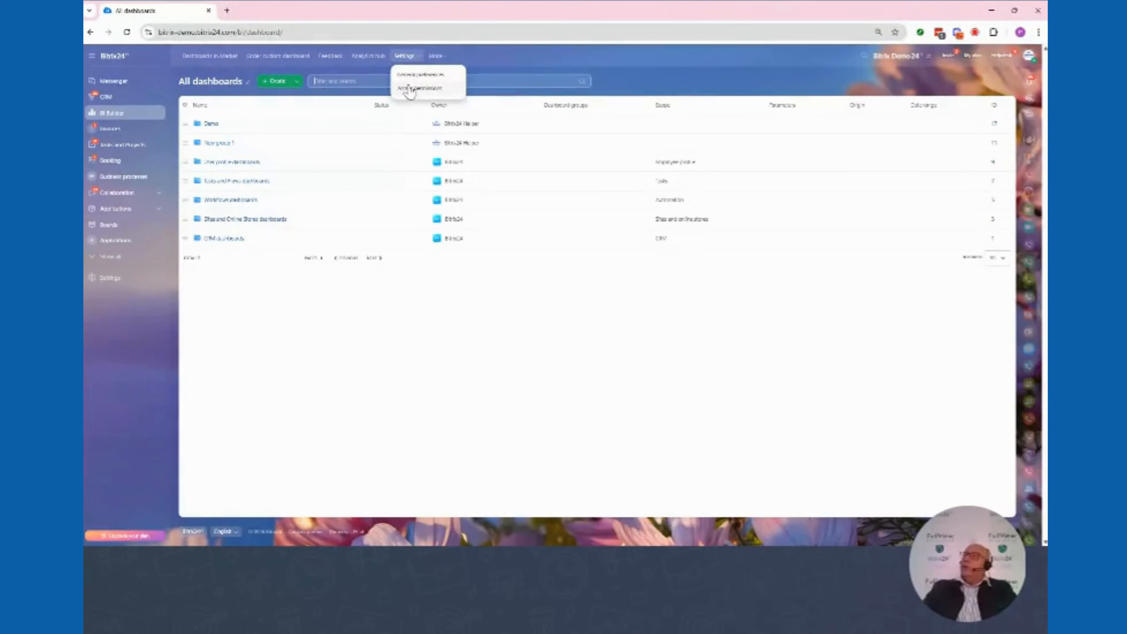
Open the BI Builder access permissions and add a role named Test
mouse_move(403, 57)
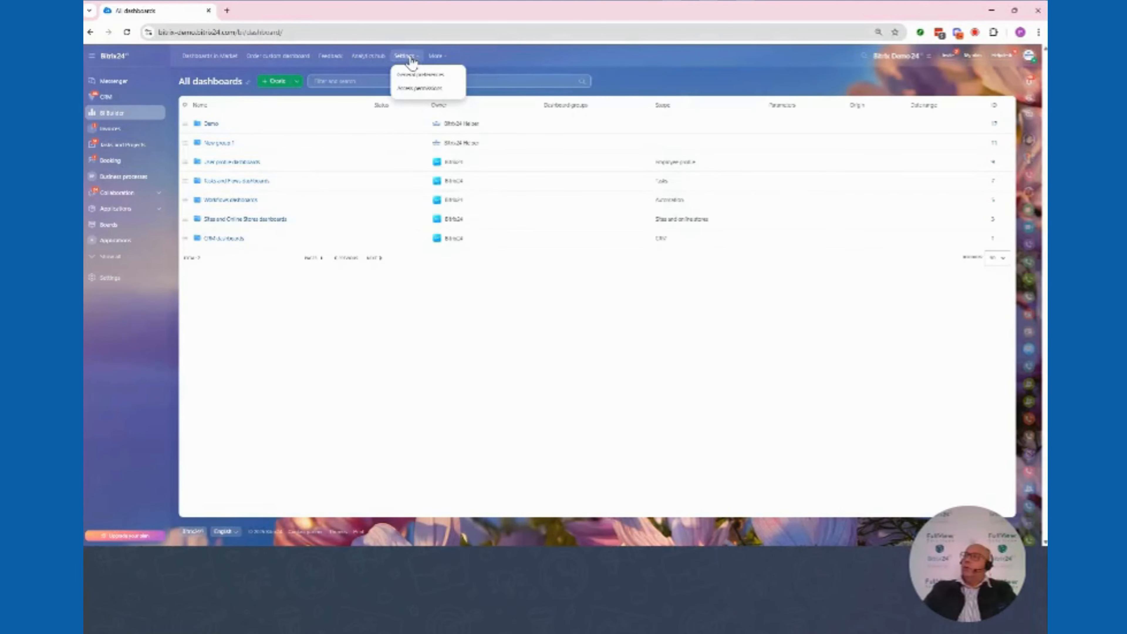
left_click(407, 90)
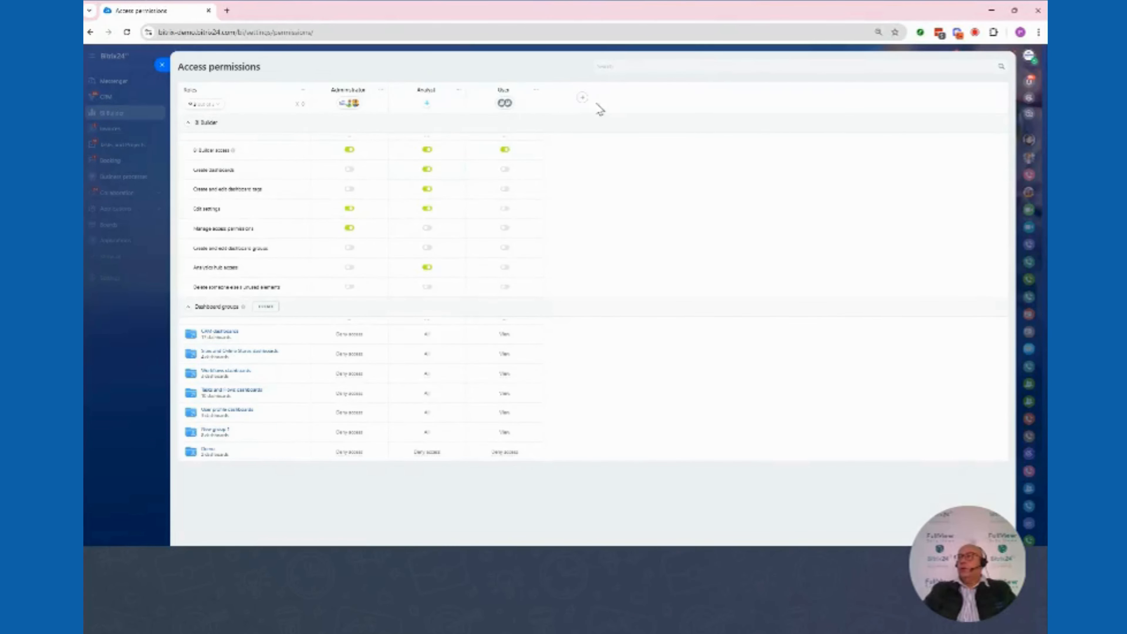
left_click(581, 99)
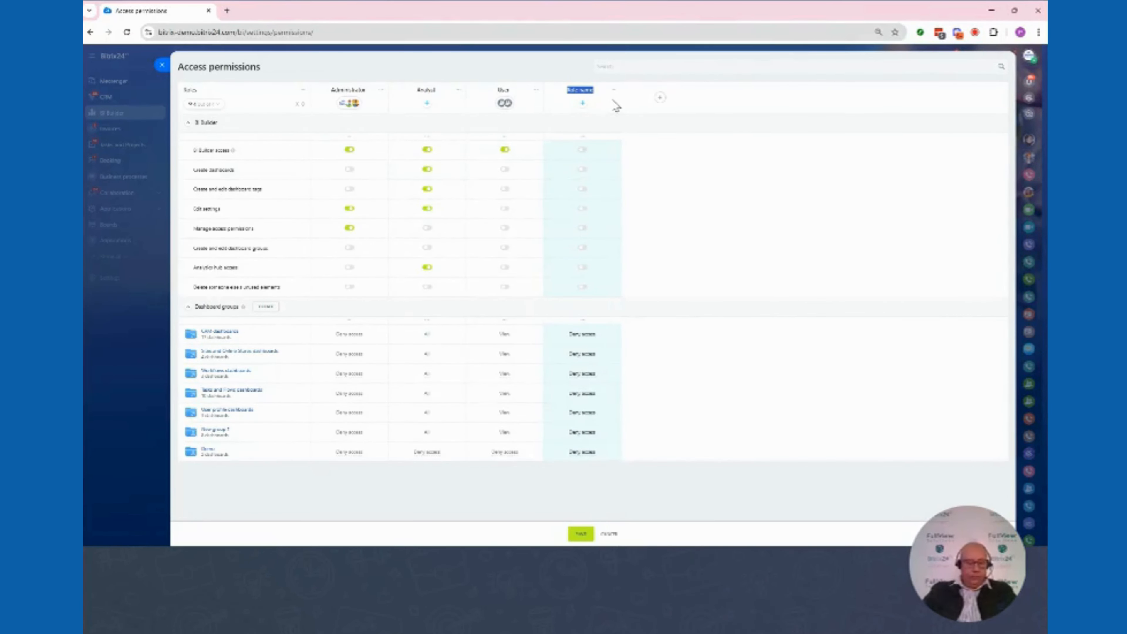
type("Te")
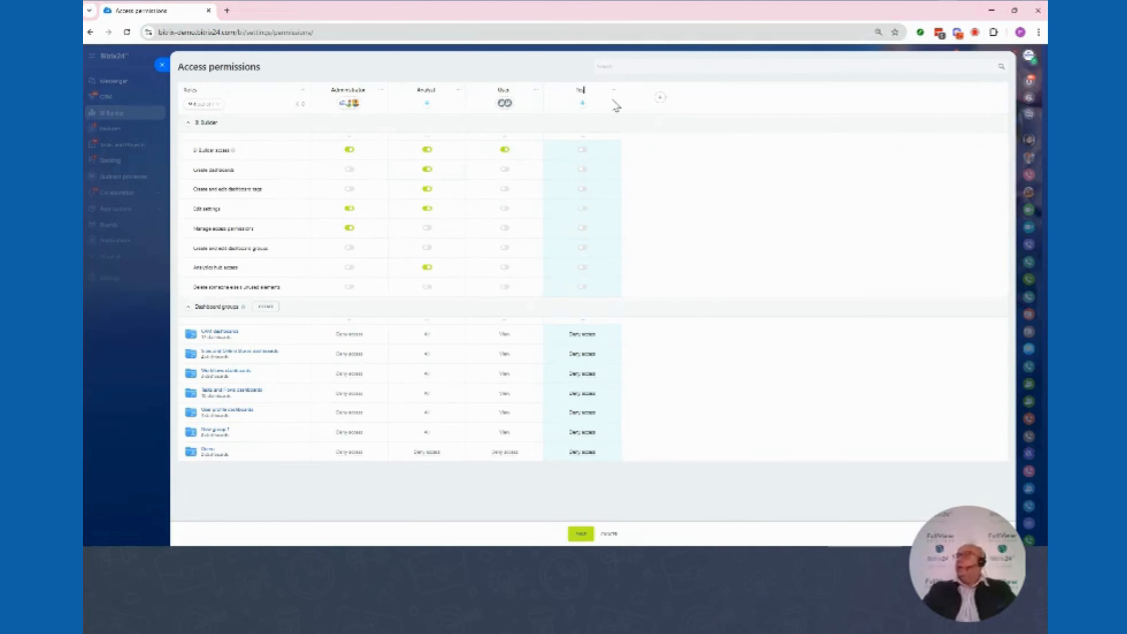
type("st")
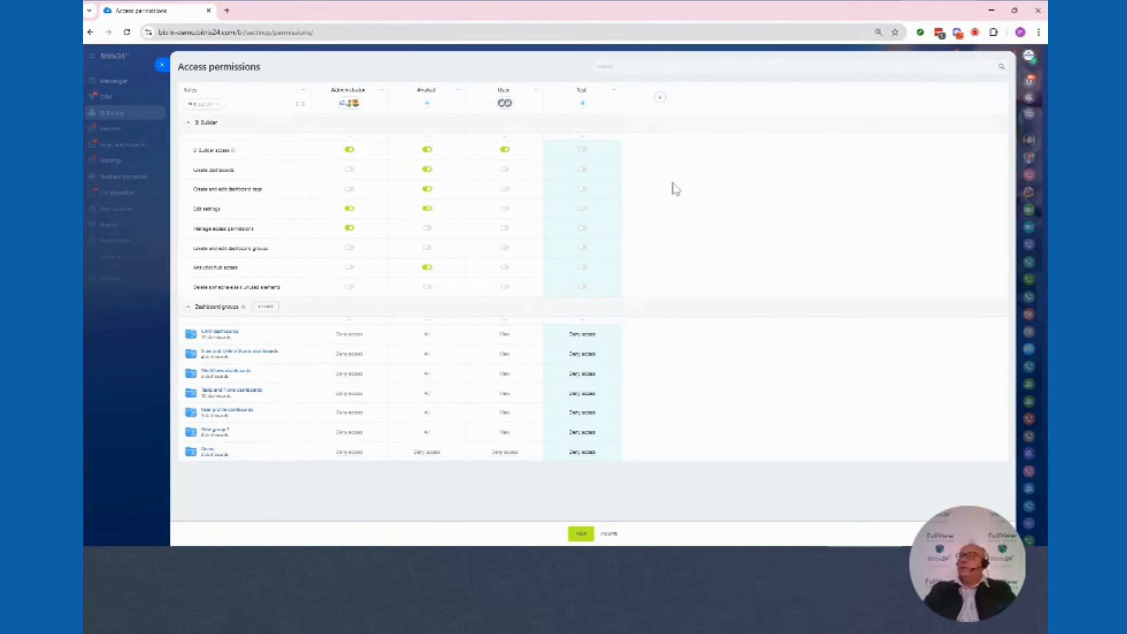
Assign an employee to the Test role and enable its BI Builder access permission
left_click(582, 103)
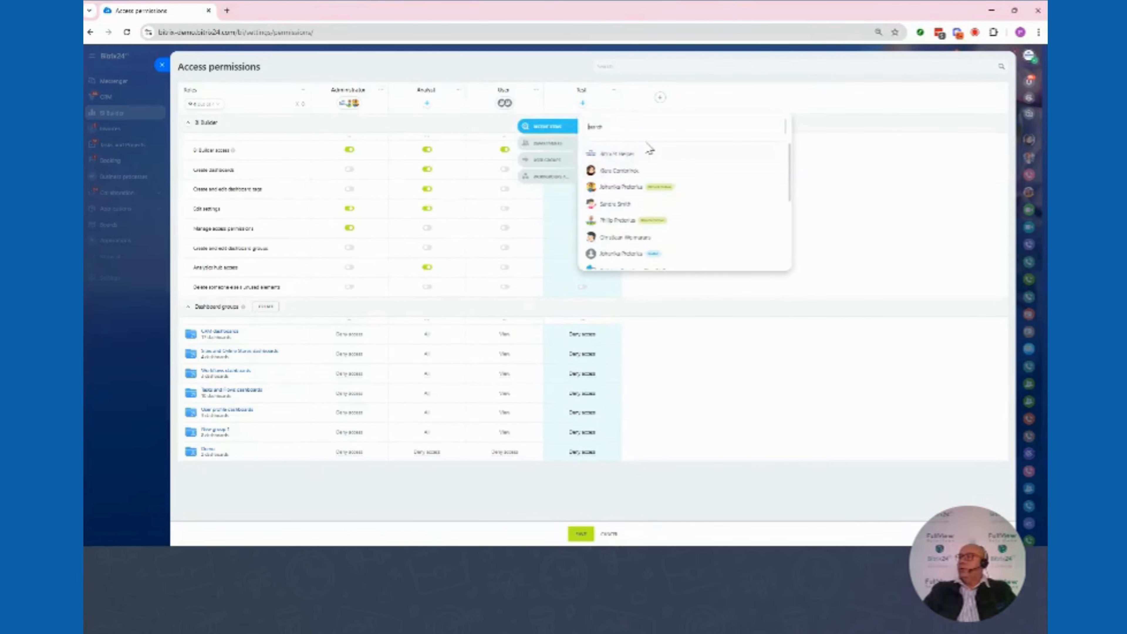
type("sand")
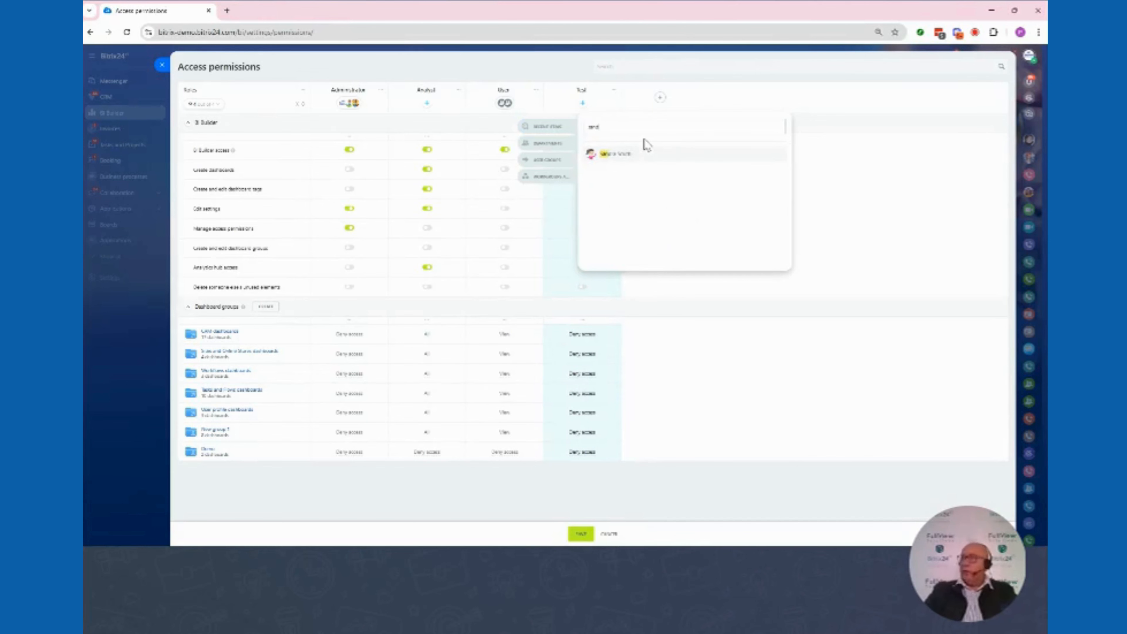
left_click(626, 154)
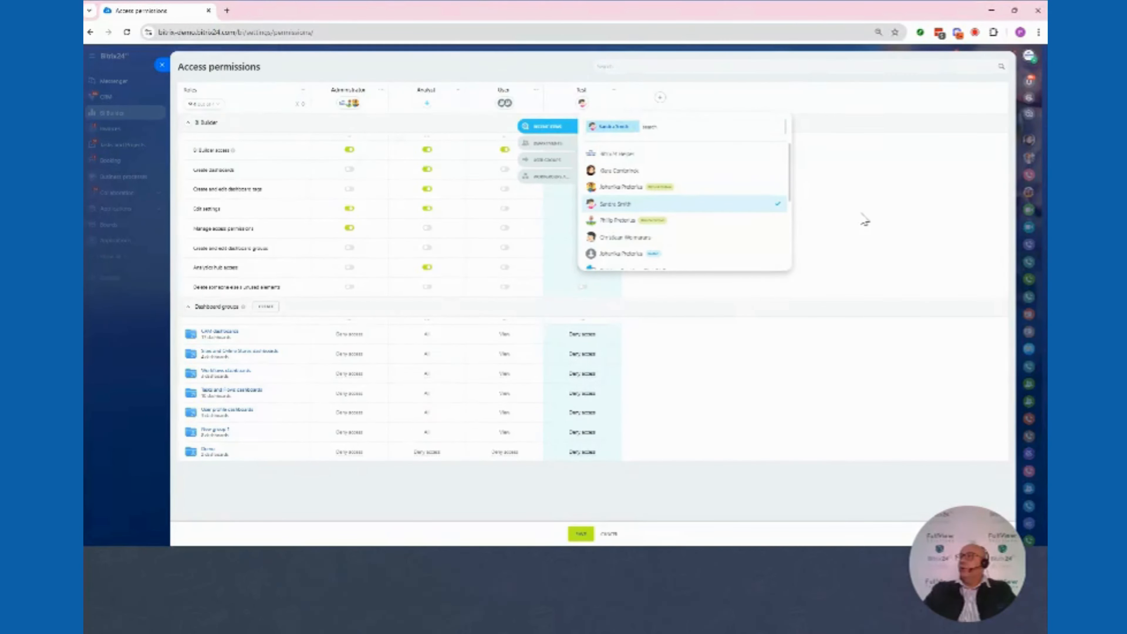
left_click(846, 209)
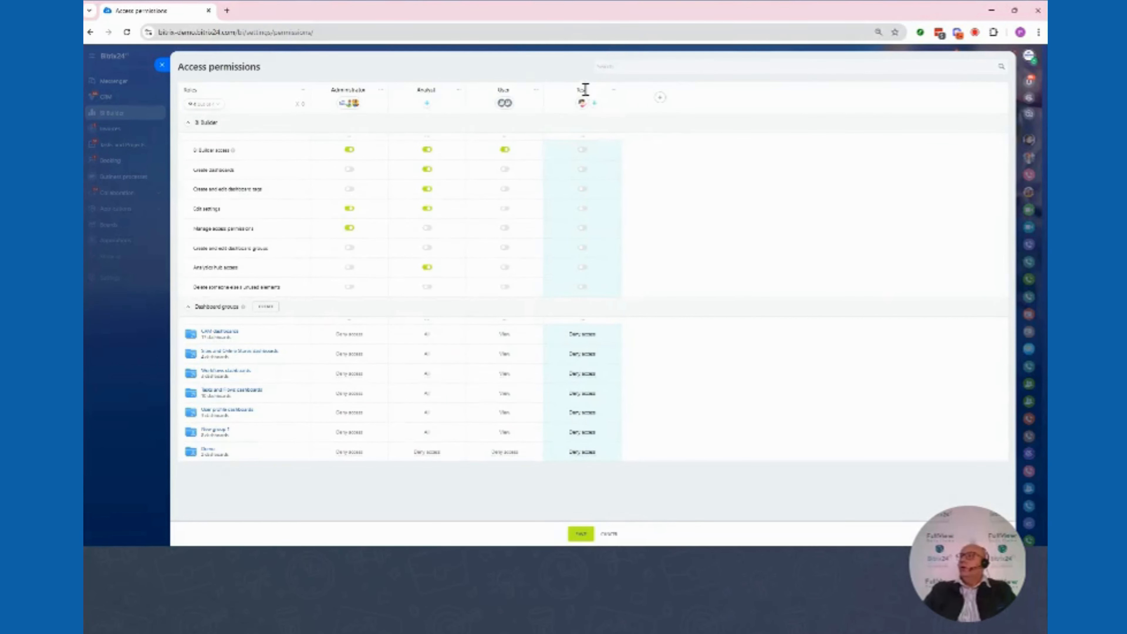
left_click(582, 150)
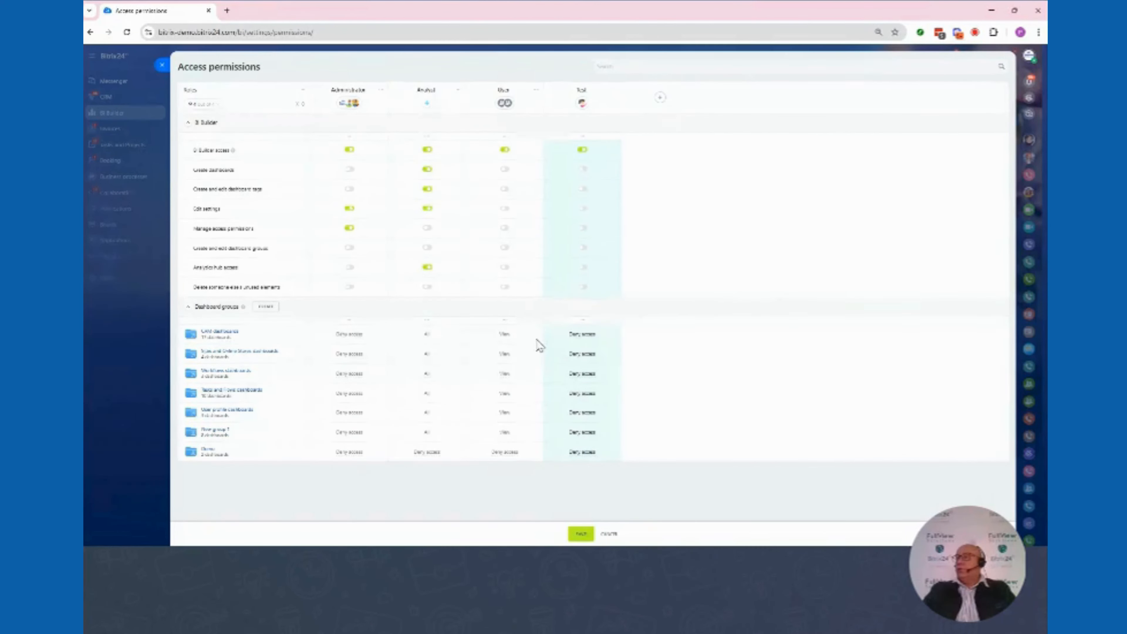
Examine the dashboards and the scope hint of the CRM dashboards group
left_click(220, 333)
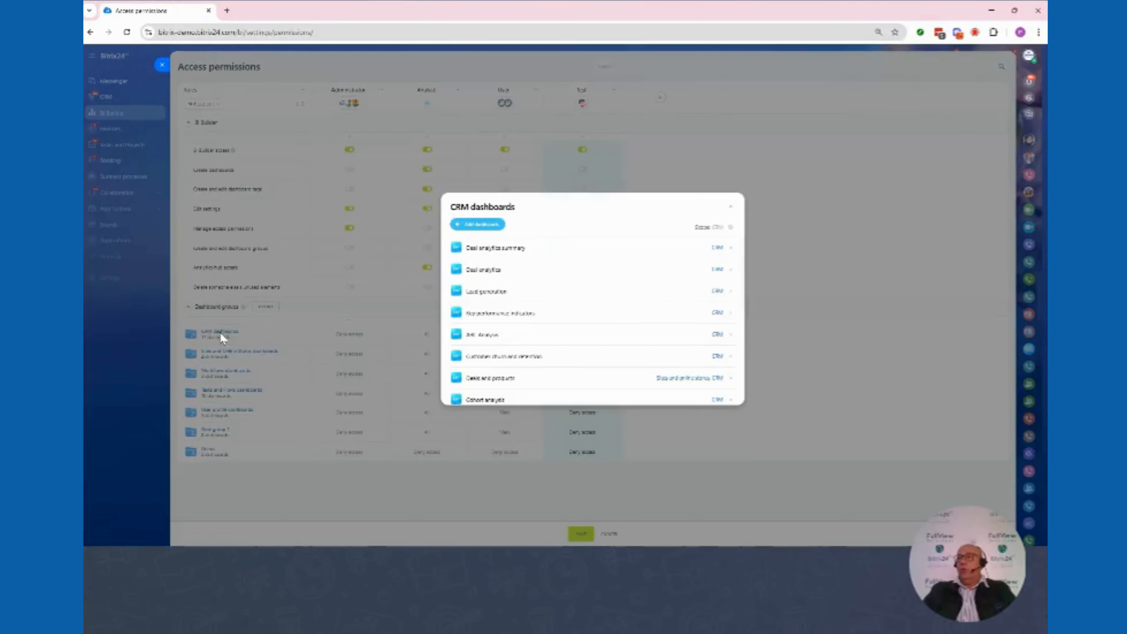
mouse_move(730, 228)
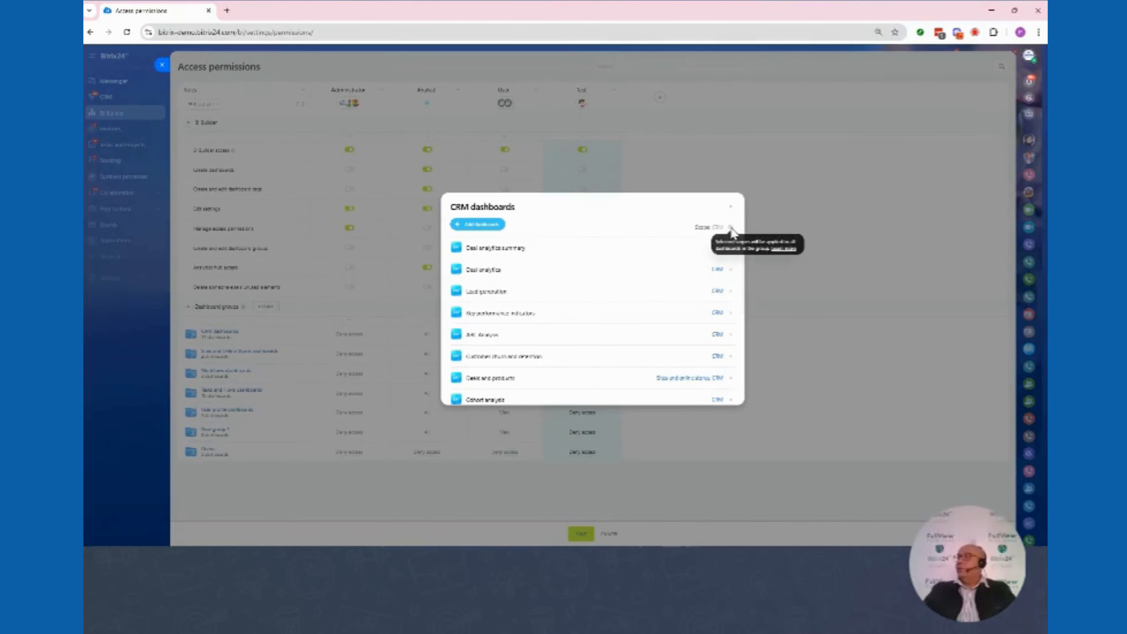
left_click(730, 207)
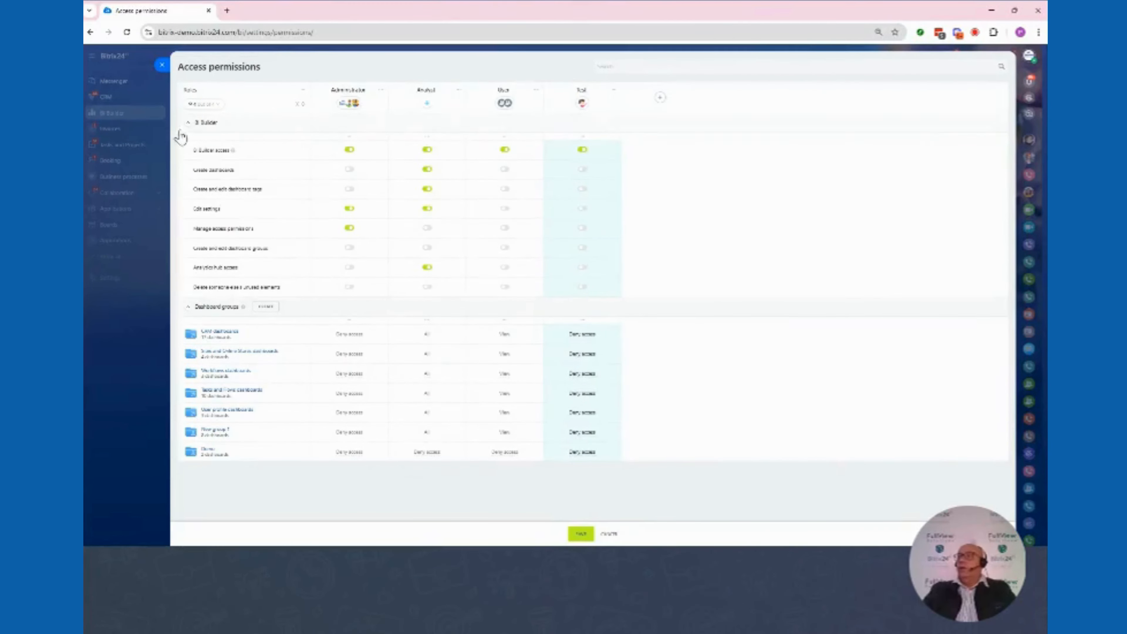
Close the access permissions and discard the unsaved Test role
left_click(162, 67)
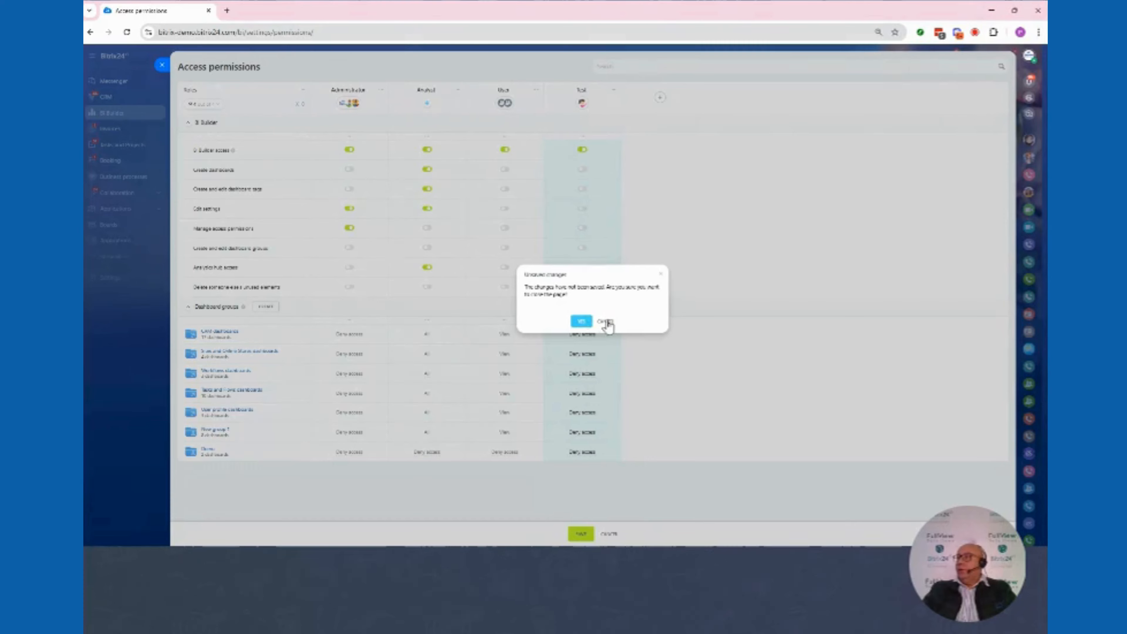
left_click(605, 322)
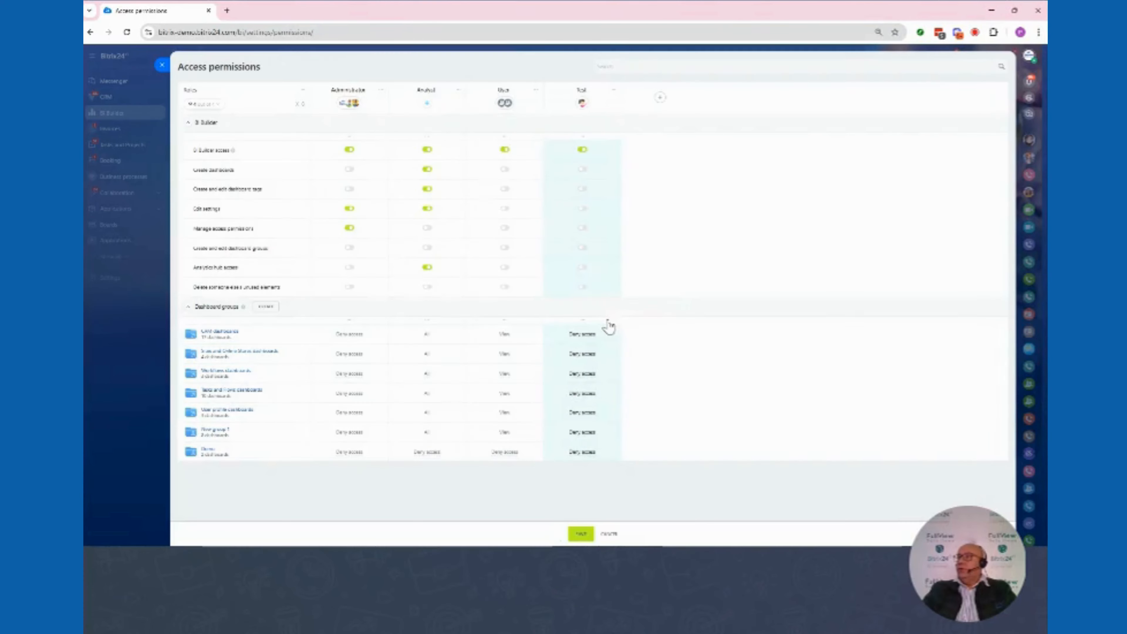
left_click(163, 65)
left_click(581, 322)
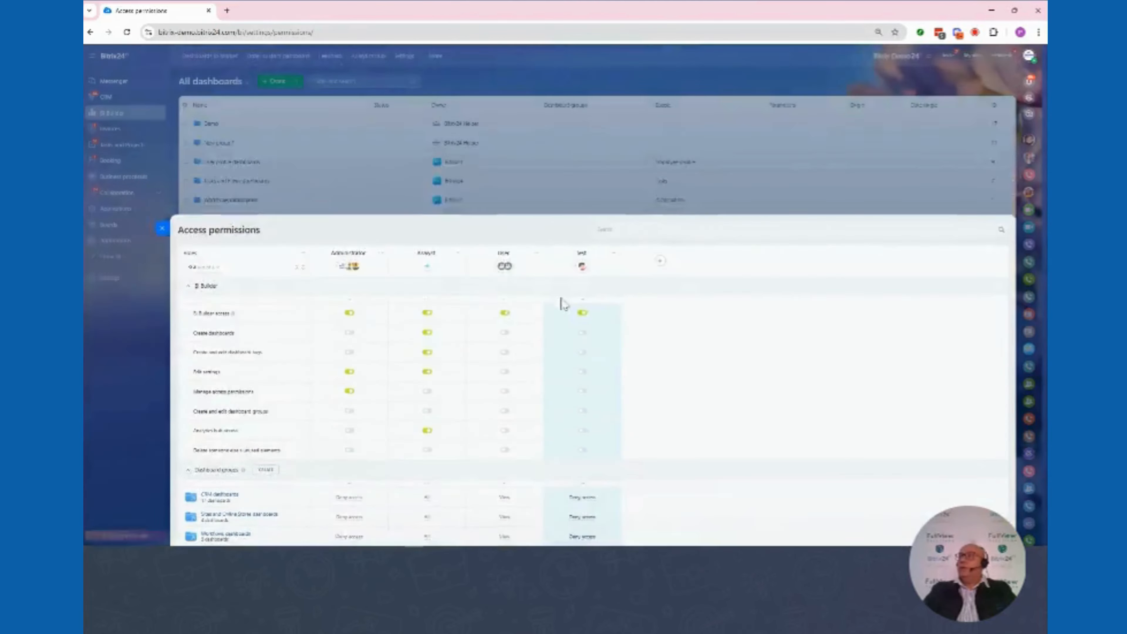
Open the BI Builder settings and review the available default dashboard date ranges without changing the selection
left_click(406, 57)
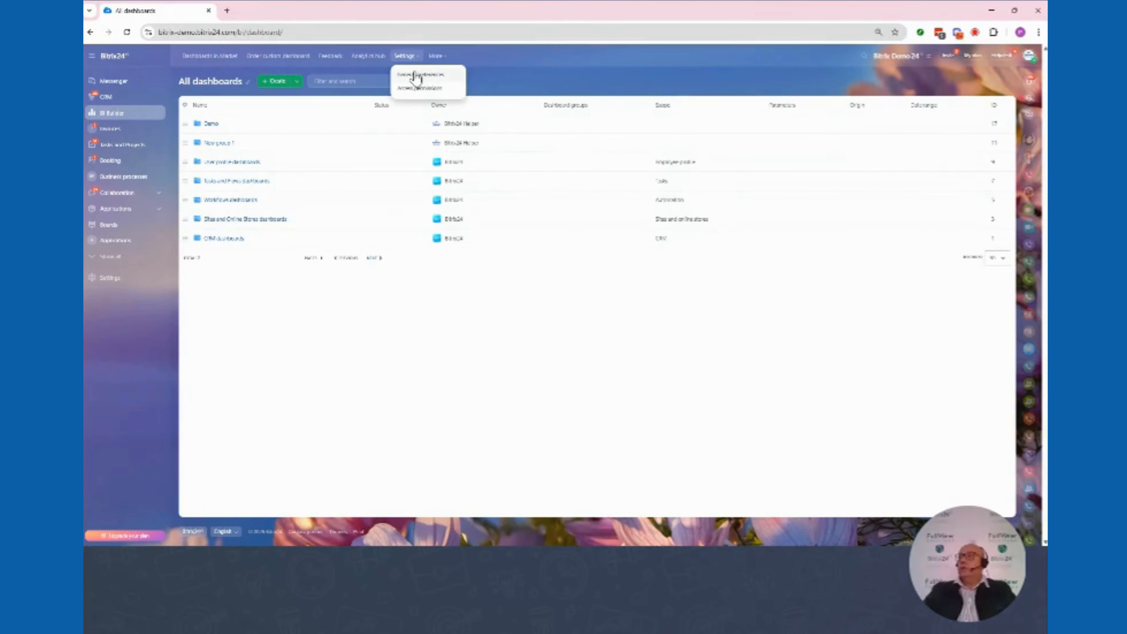
left_click(418, 75)
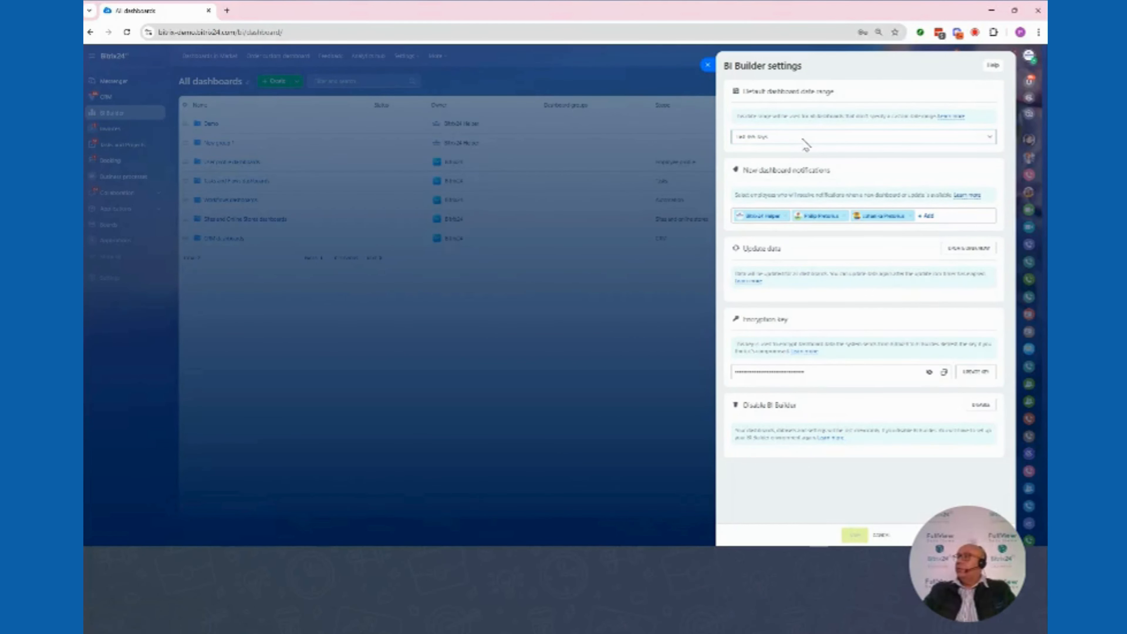
left_click(803, 139)
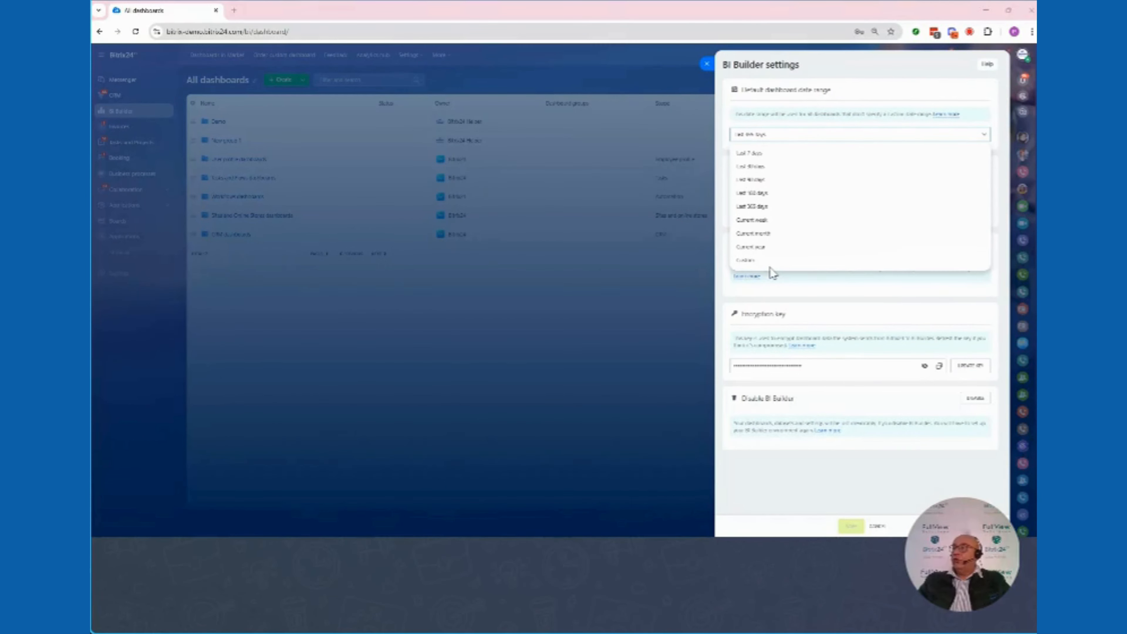
left_click(858, 78)
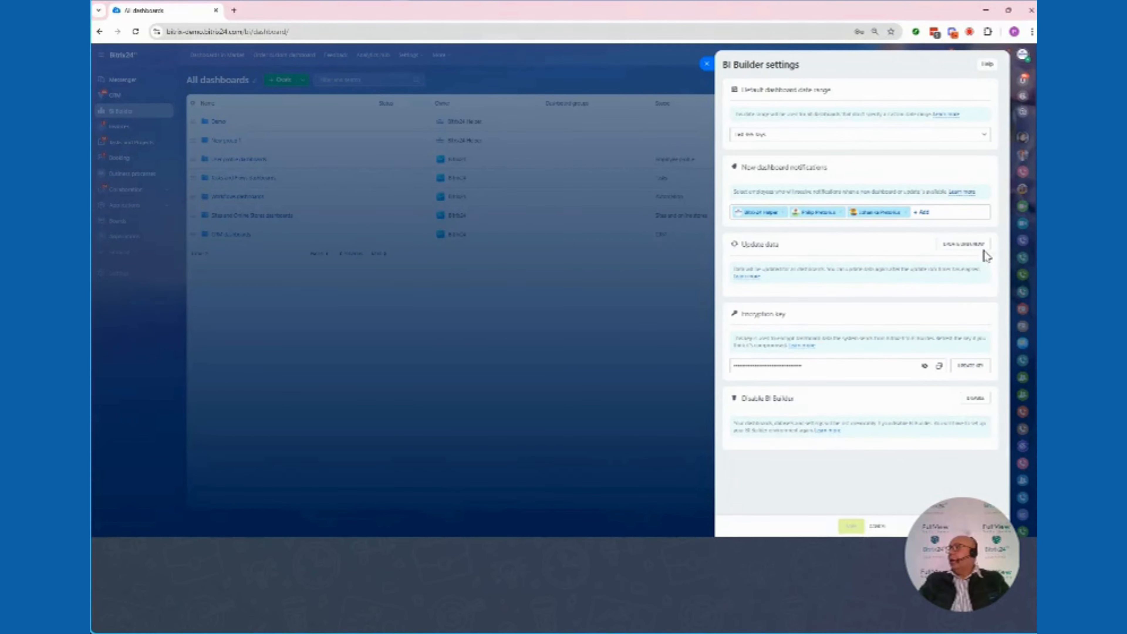
Start a data update for all dashboards from the BI Builder settings
left_click(968, 246)
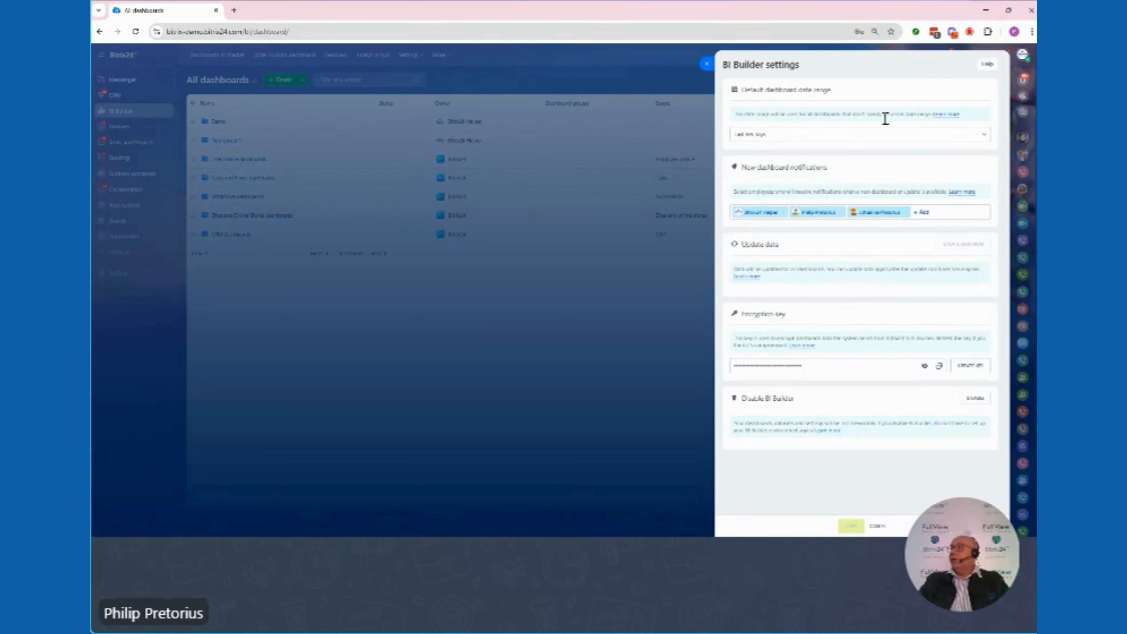
mouse_move(962, 245)
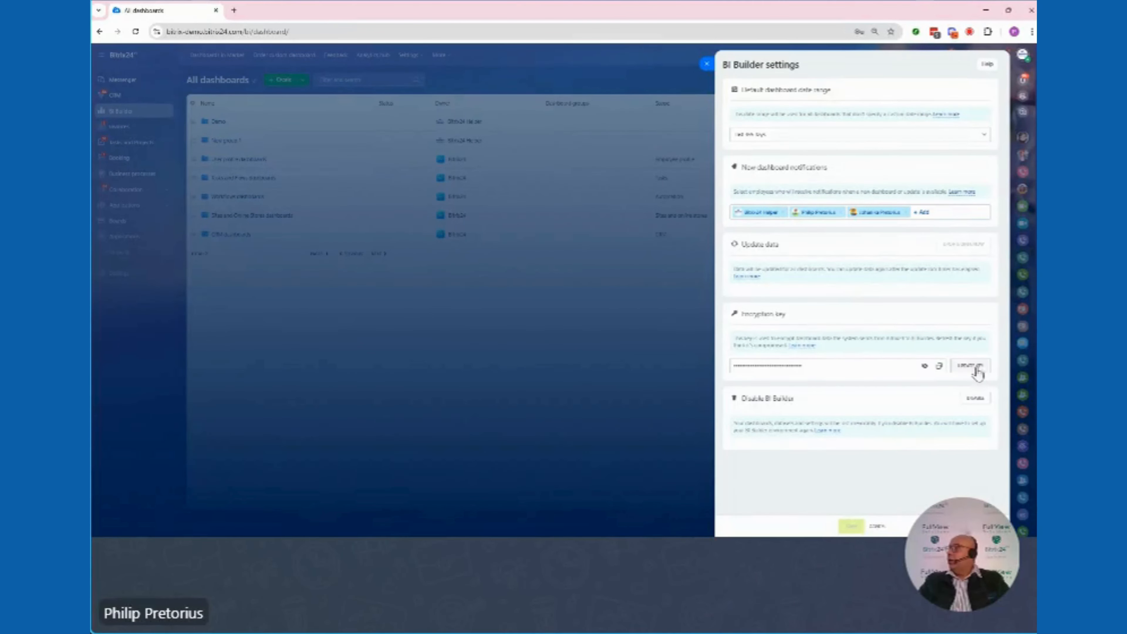
key("ctrl+shift+c")
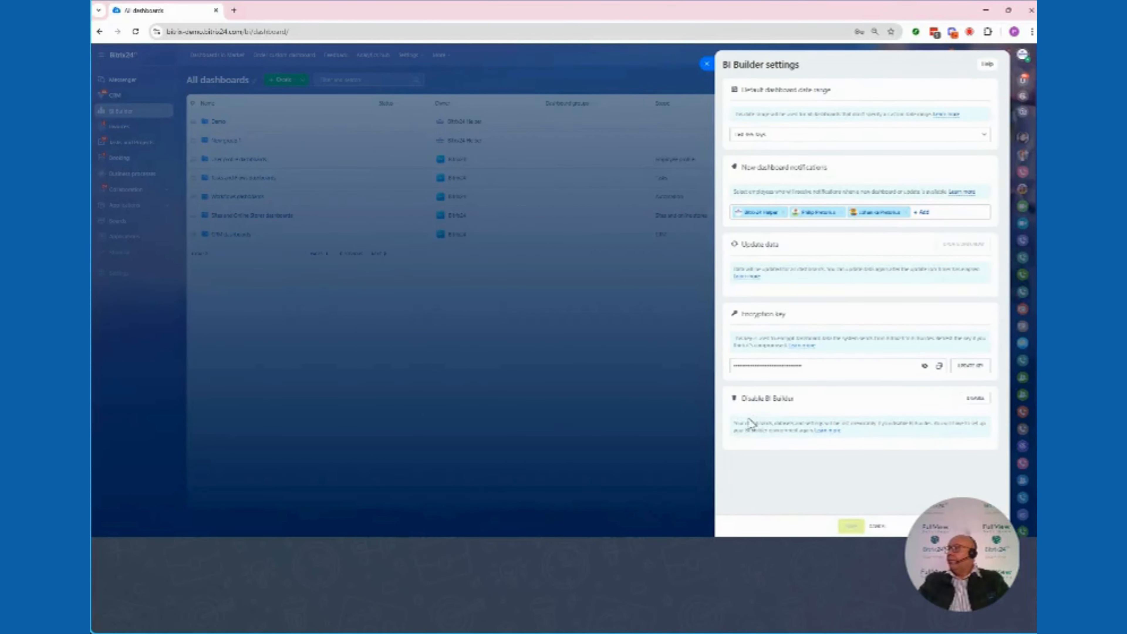
Check the confirmation for disabling BI Builder, dismiss it and close the settings without saving
left_click(975, 399)
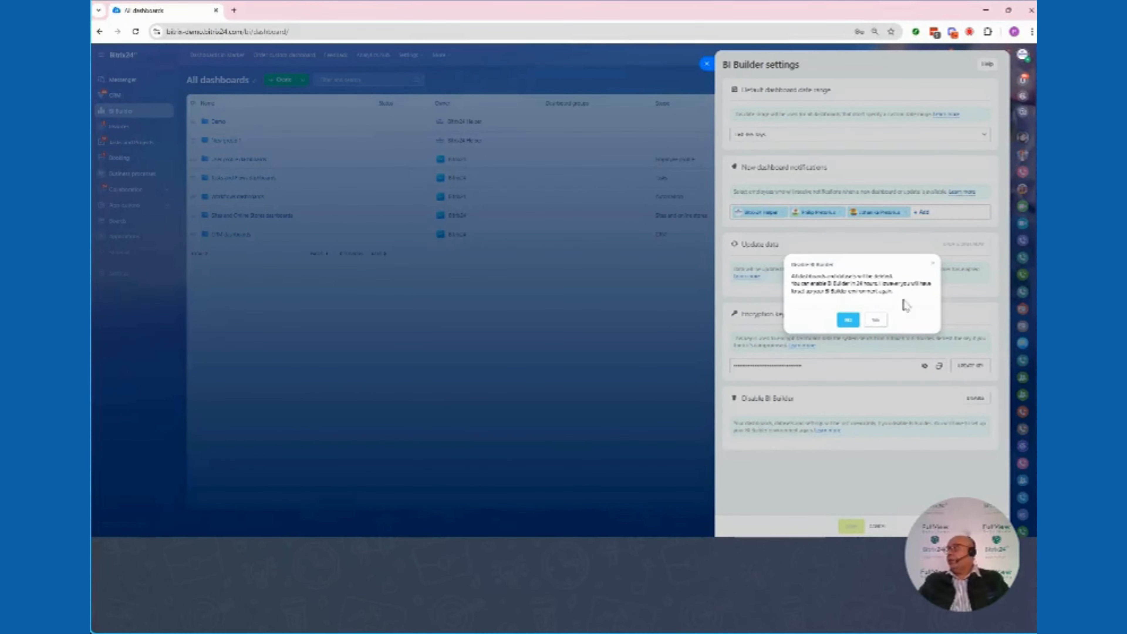
left_click(933, 263)
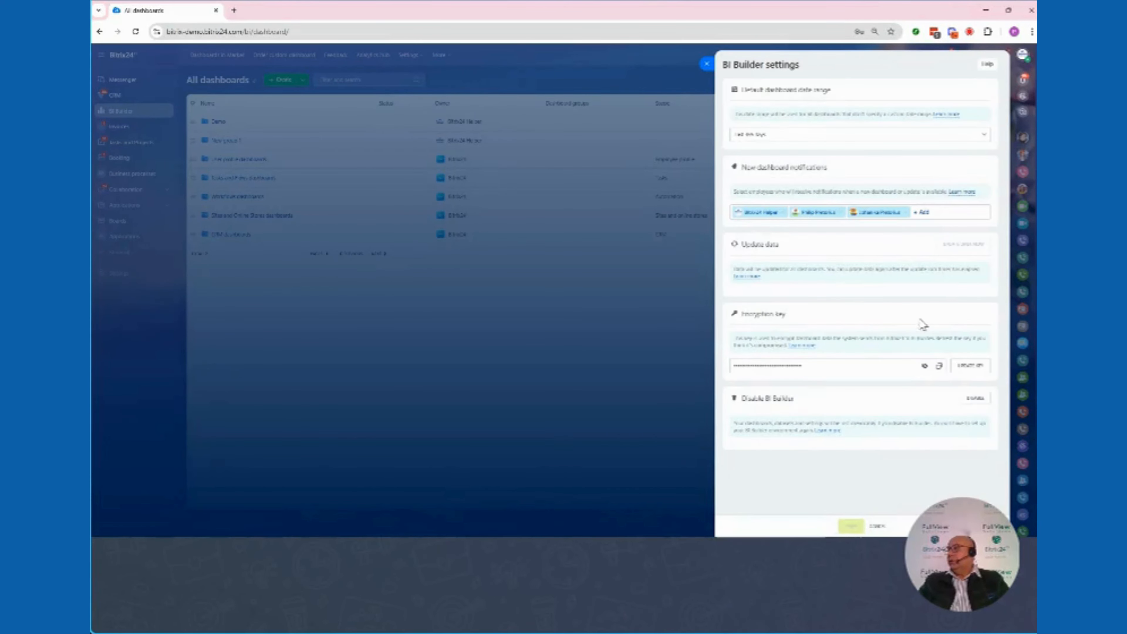
left_click(877, 526)
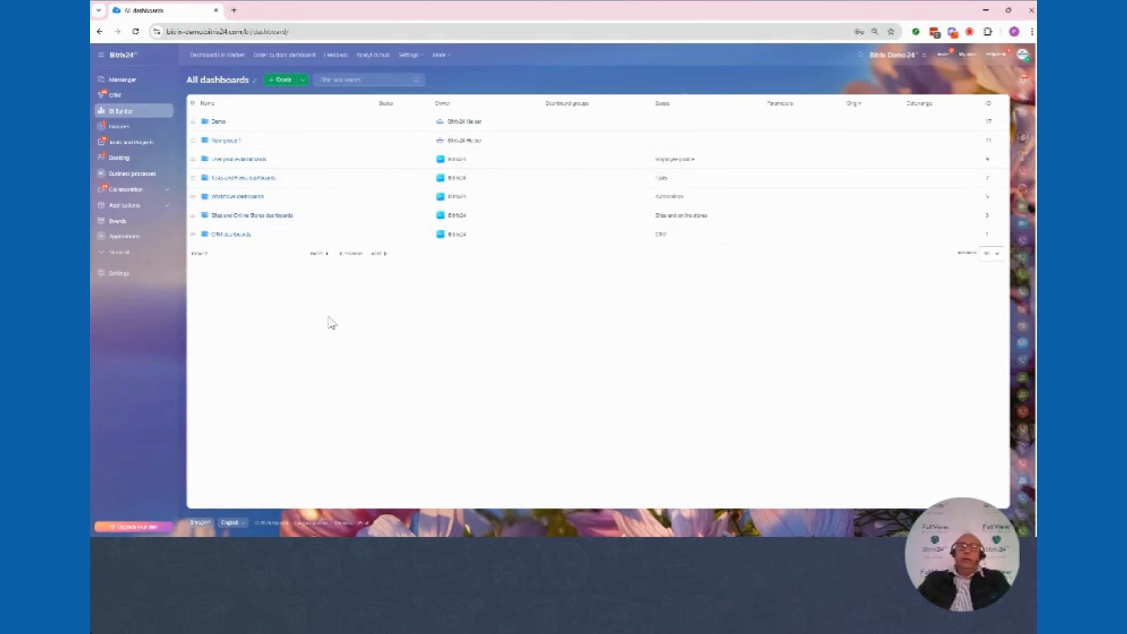
Open the Deal analytics dashboard from the Demo group, and collapse and expand its filter pane
left_click(222, 125)
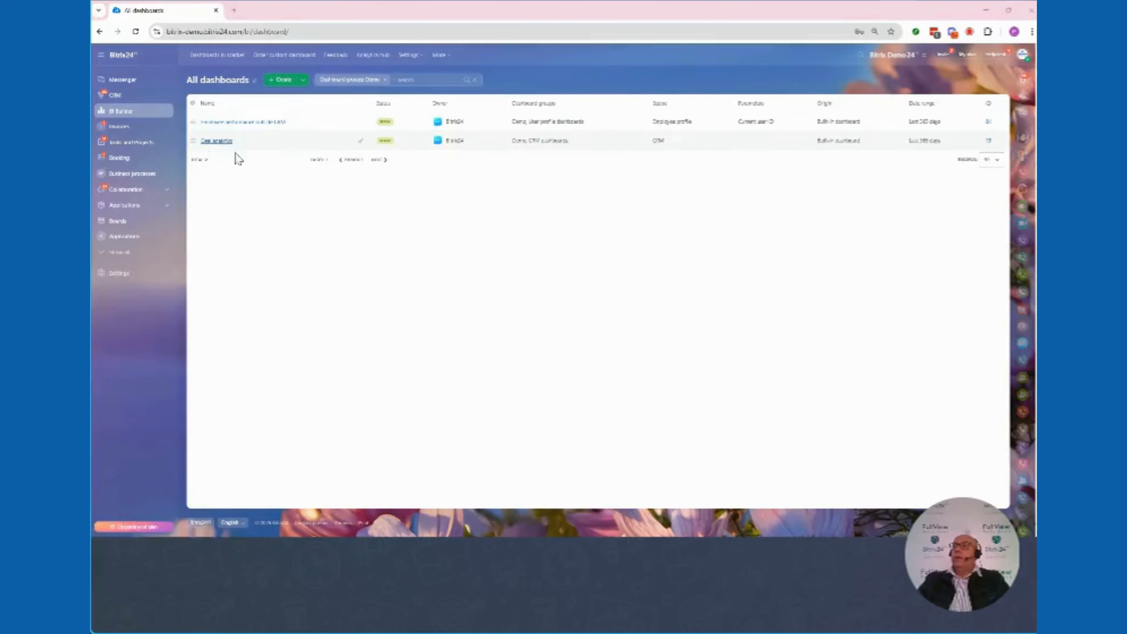
left_click(218, 141)
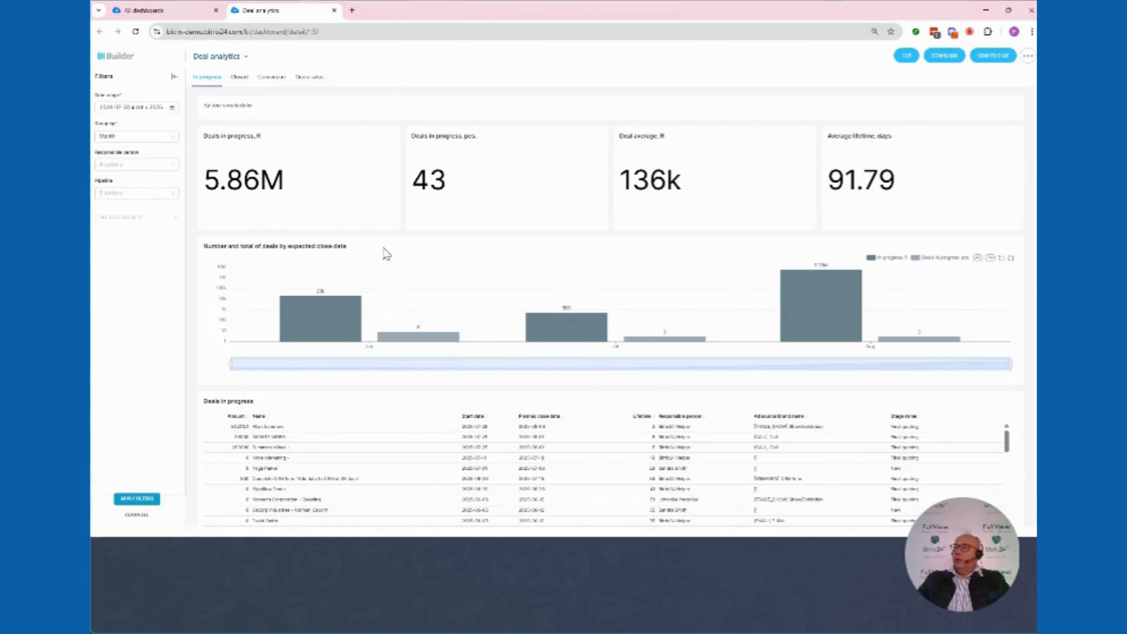
left_click(174, 80)
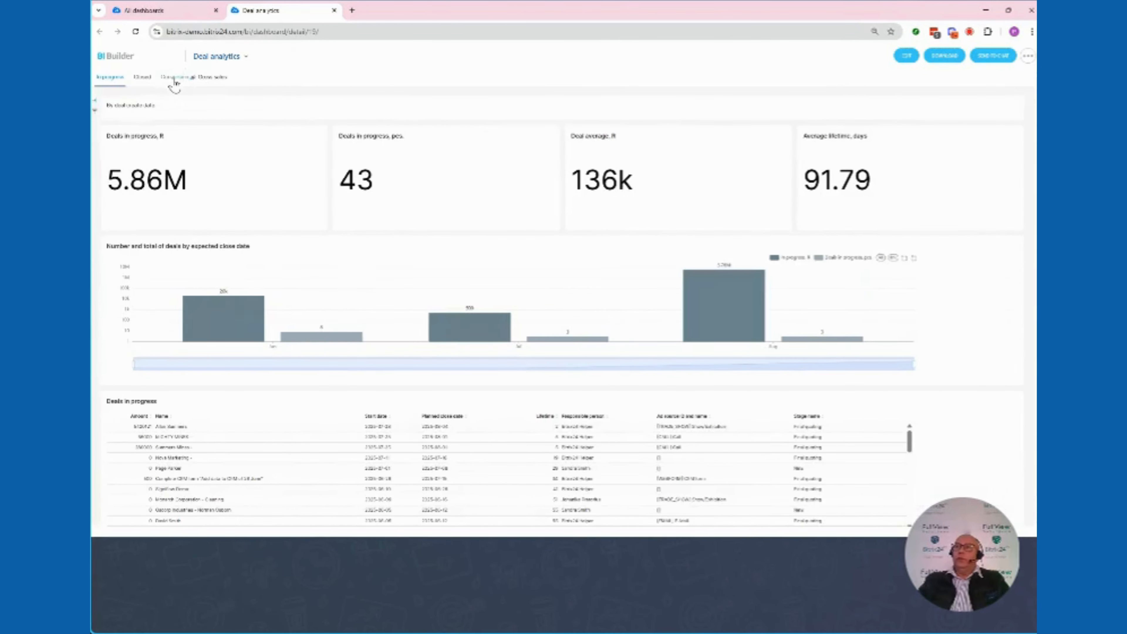
left_click(96, 104)
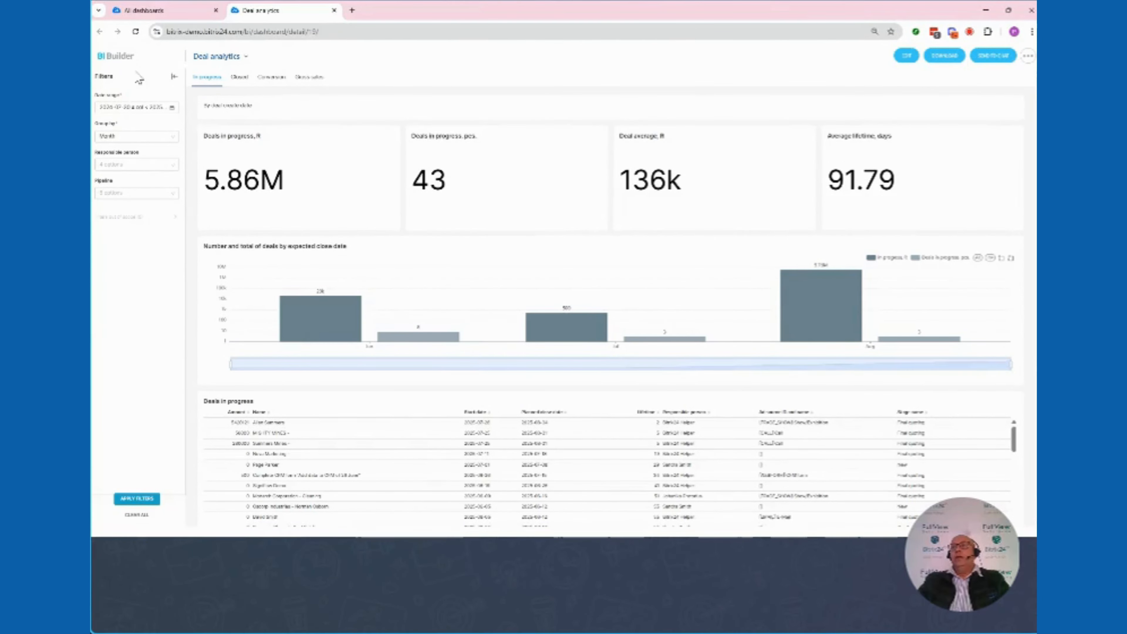
Filter the Deal analytics dashboard by responsible person Bitrix24 Helper, and clear that filter again
left_click(135, 166)
left_click(116, 192)
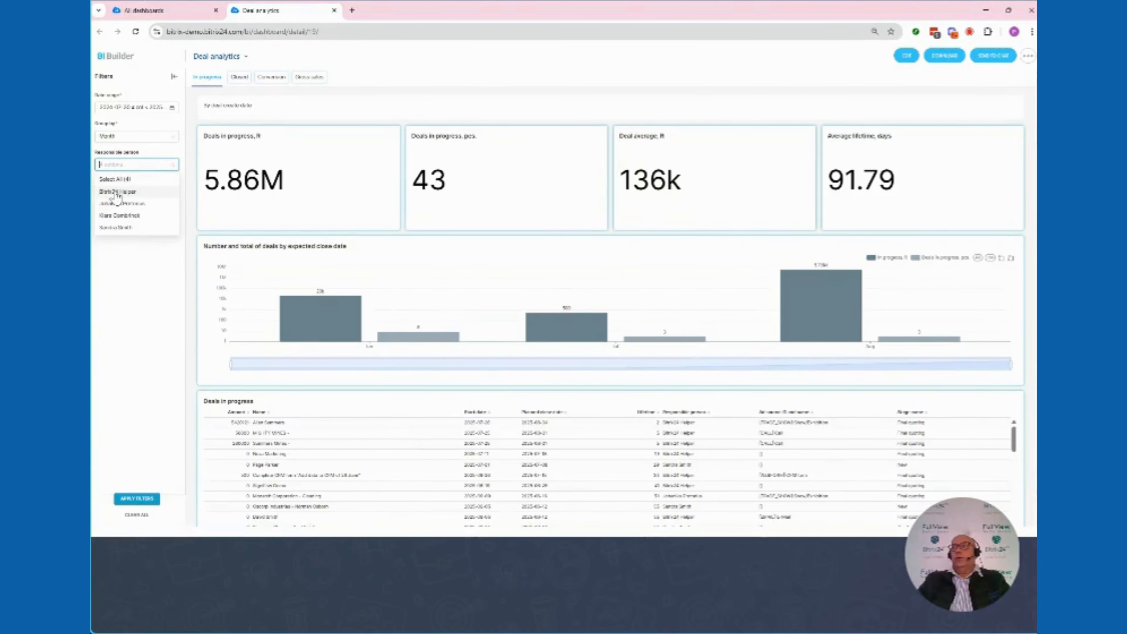
left_click(128, 246)
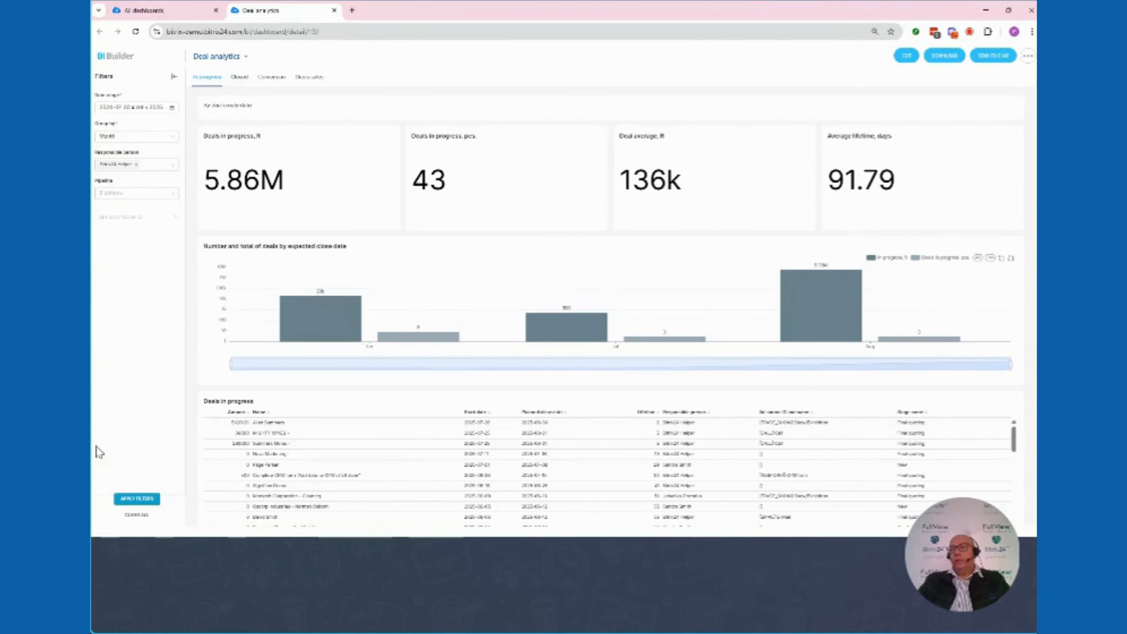
left_click(132, 501)
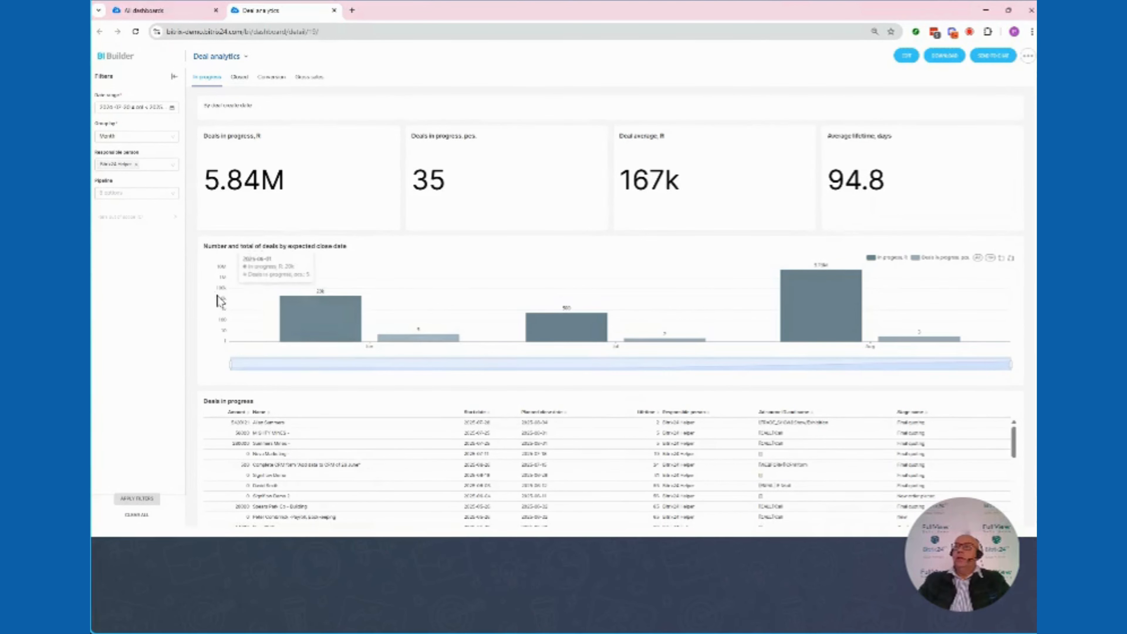
left_click(136, 165)
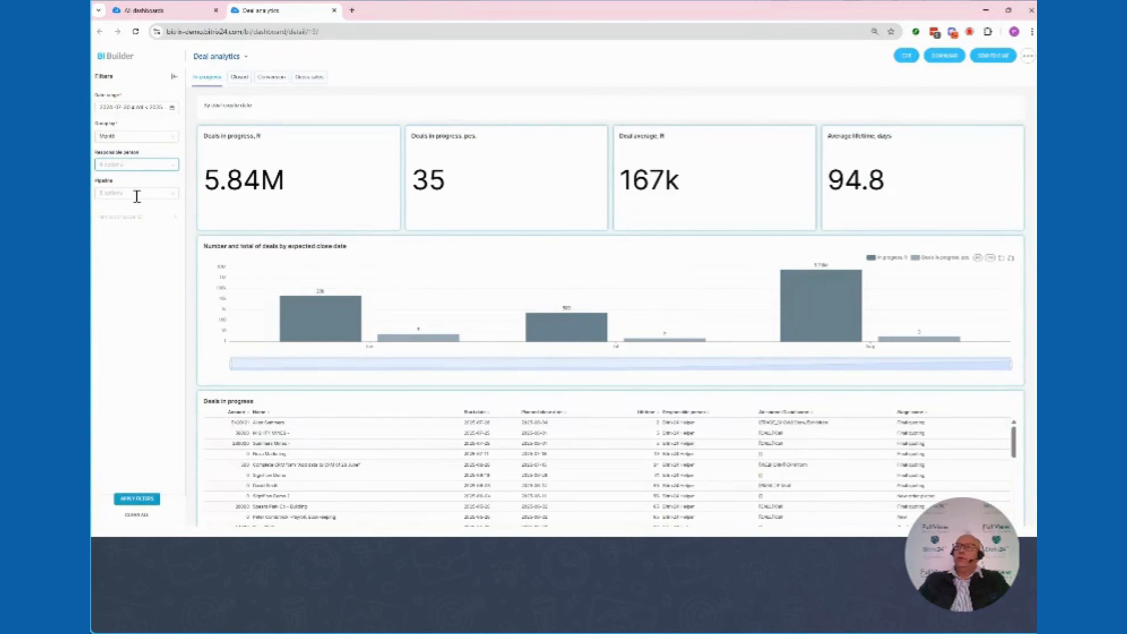
left_click(136, 498)
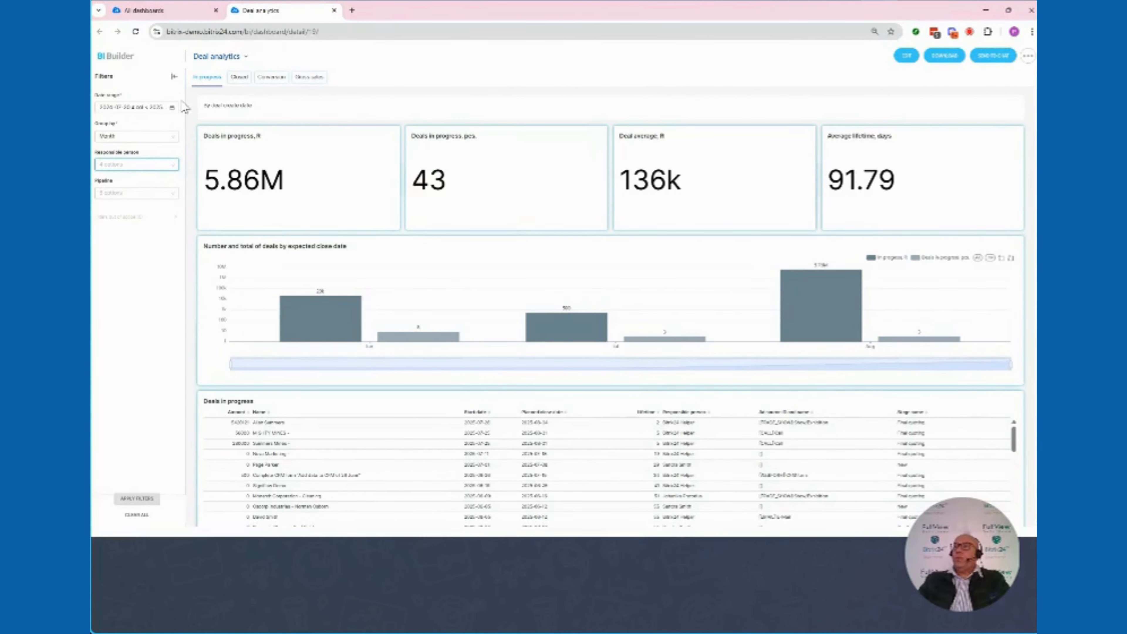
Examine the Last, Previous and Advanced options of the dashboard's date range filter, and cancel without applying a range
left_click(147, 112)
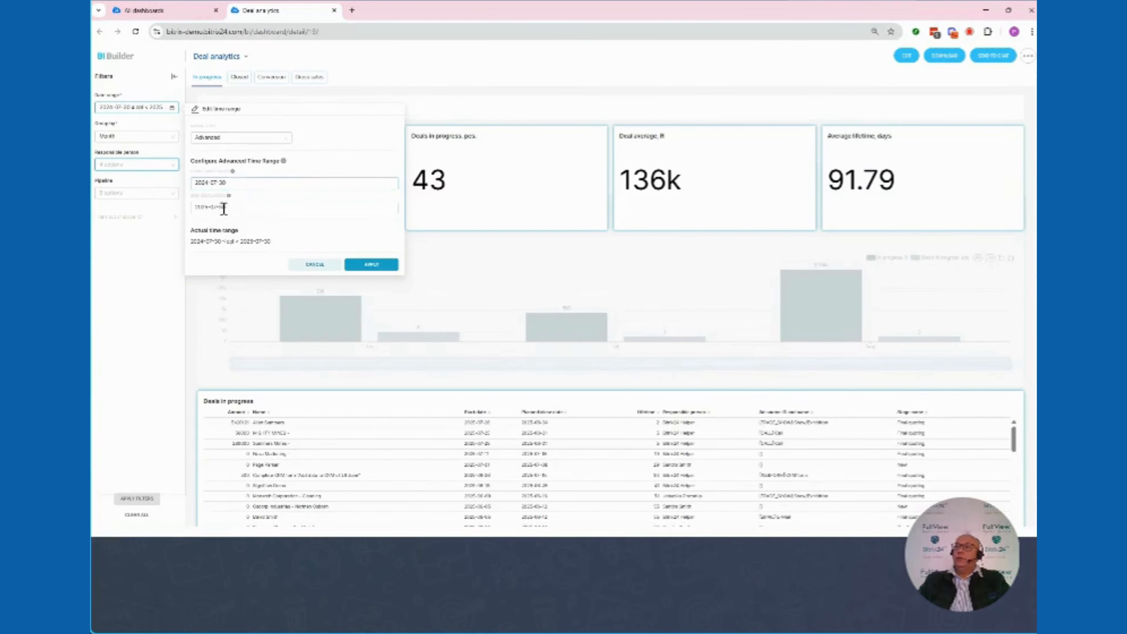
left_click(277, 137)
left_click(201, 167)
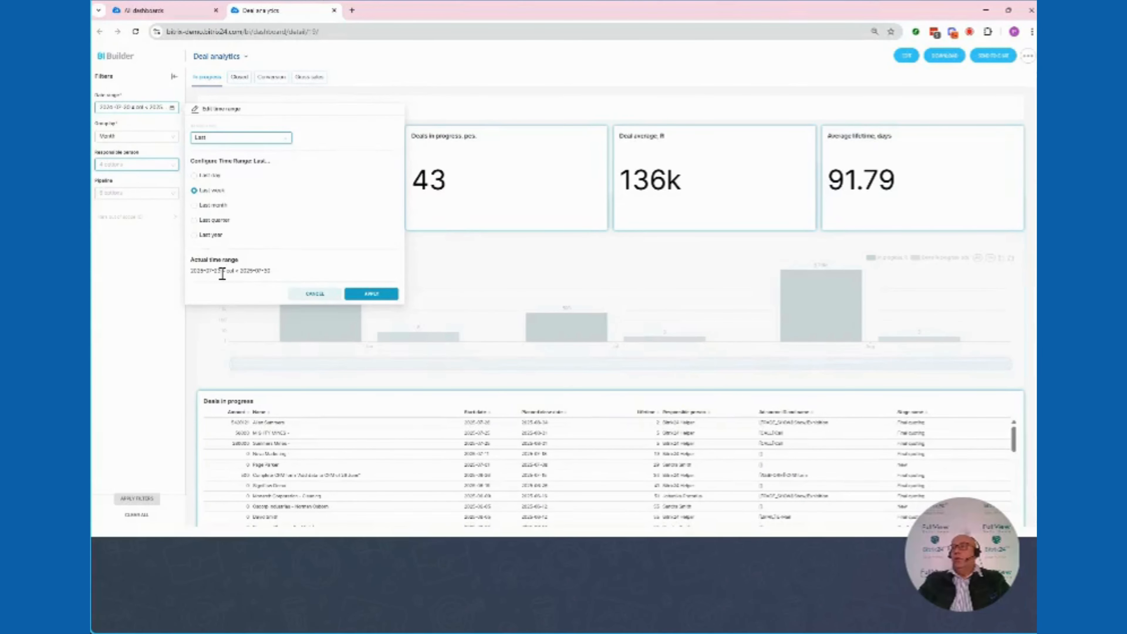
left_click(284, 137)
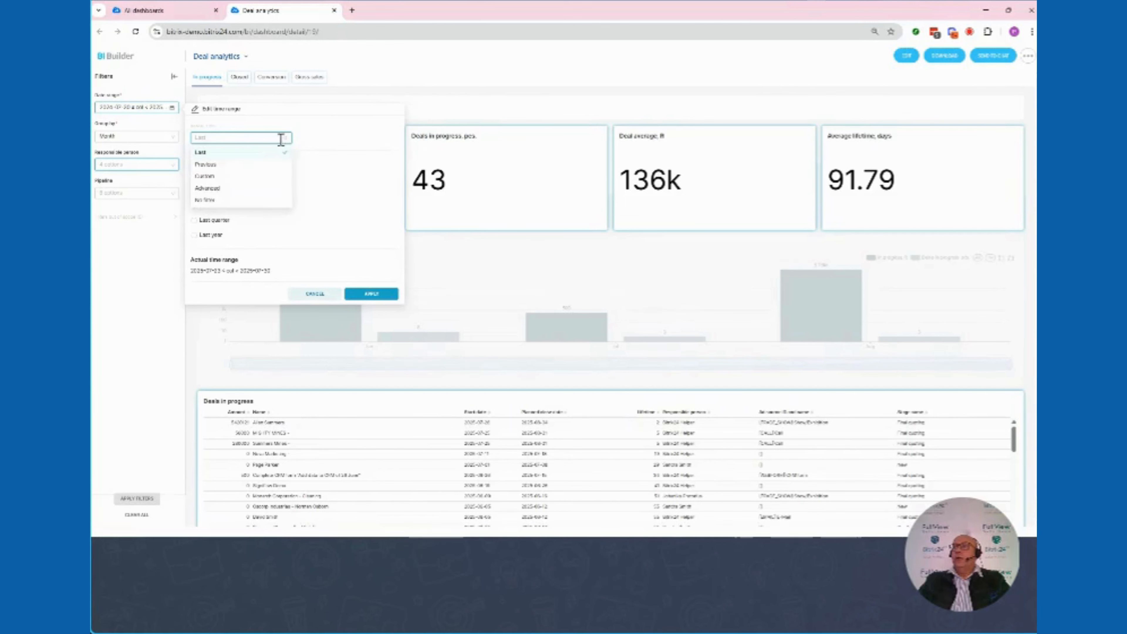
left_click(207, 164)
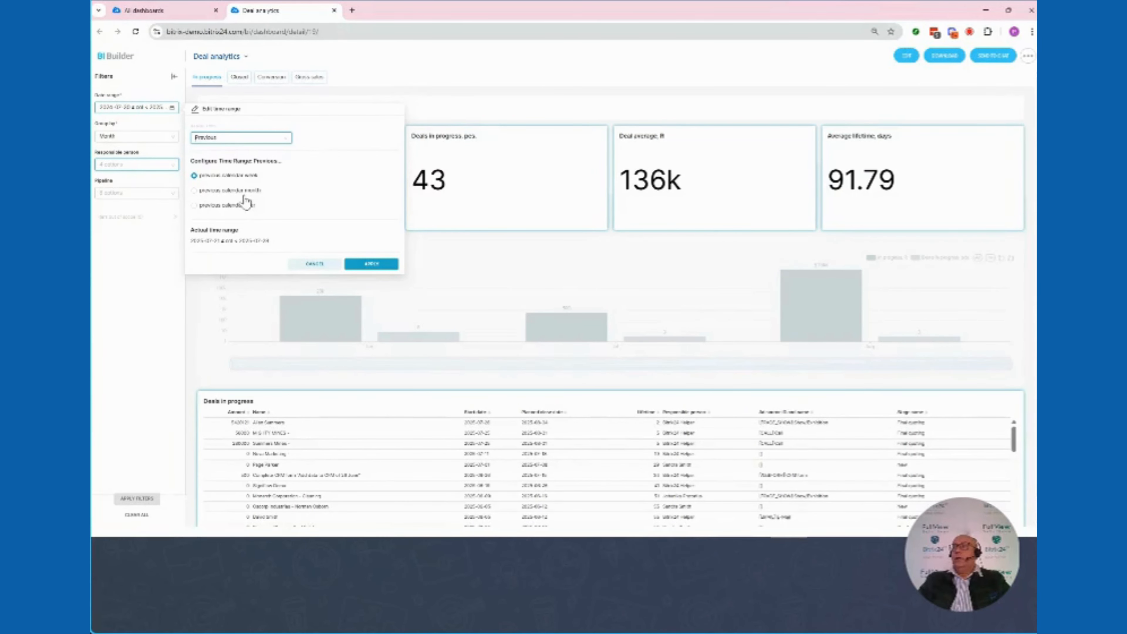
left_click(285, 138)
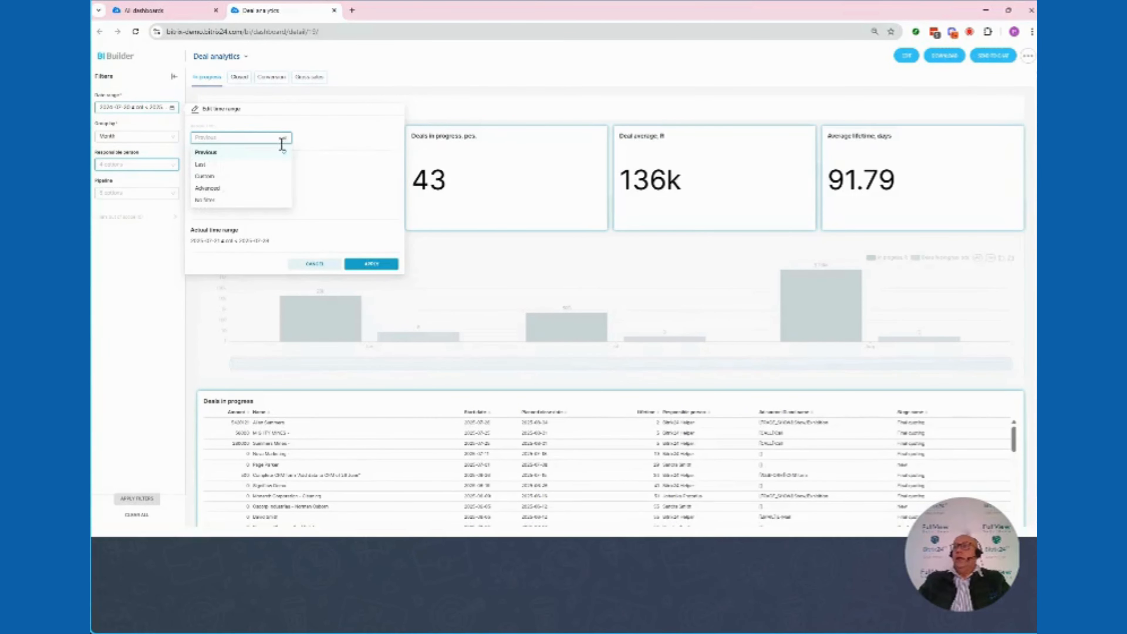
left_click(208, 189)
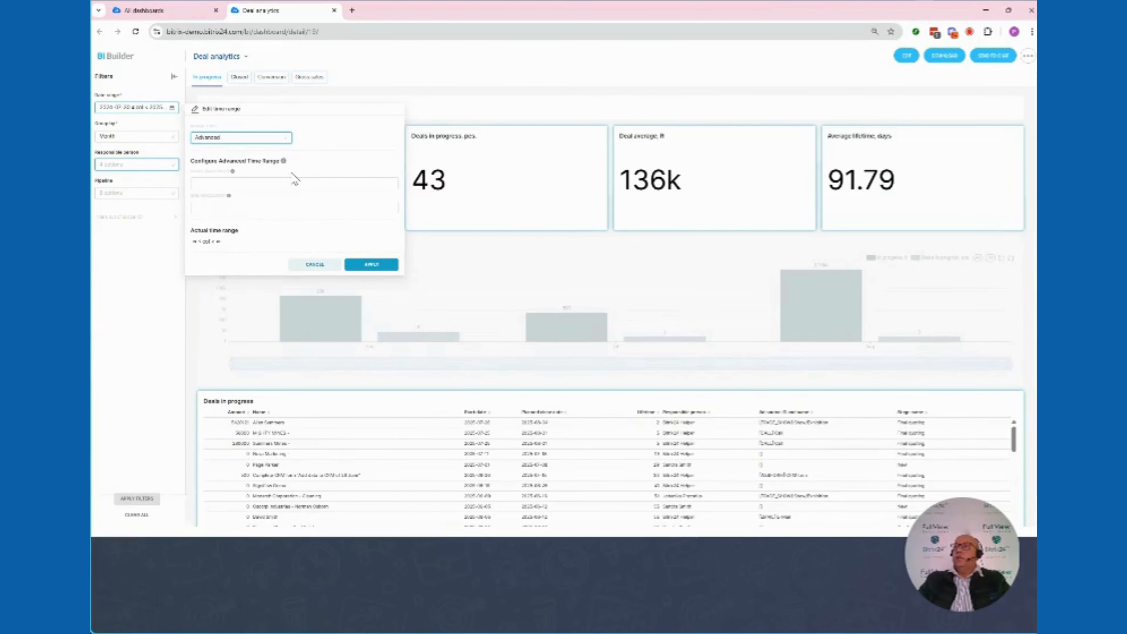
left_click(237, 182)
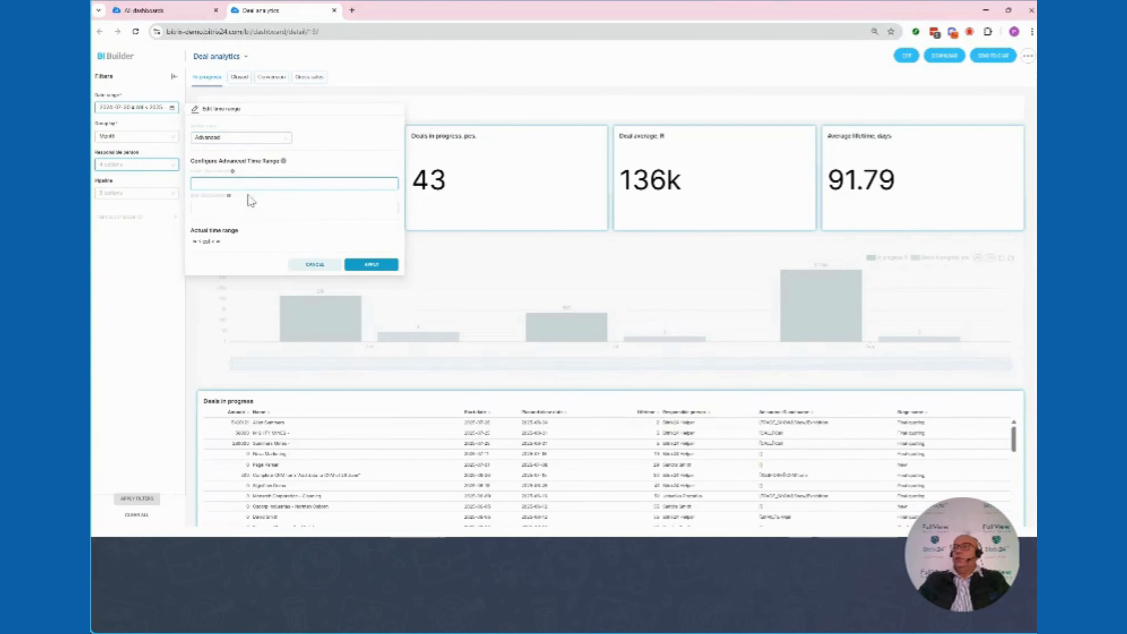
left_click(315, 265)
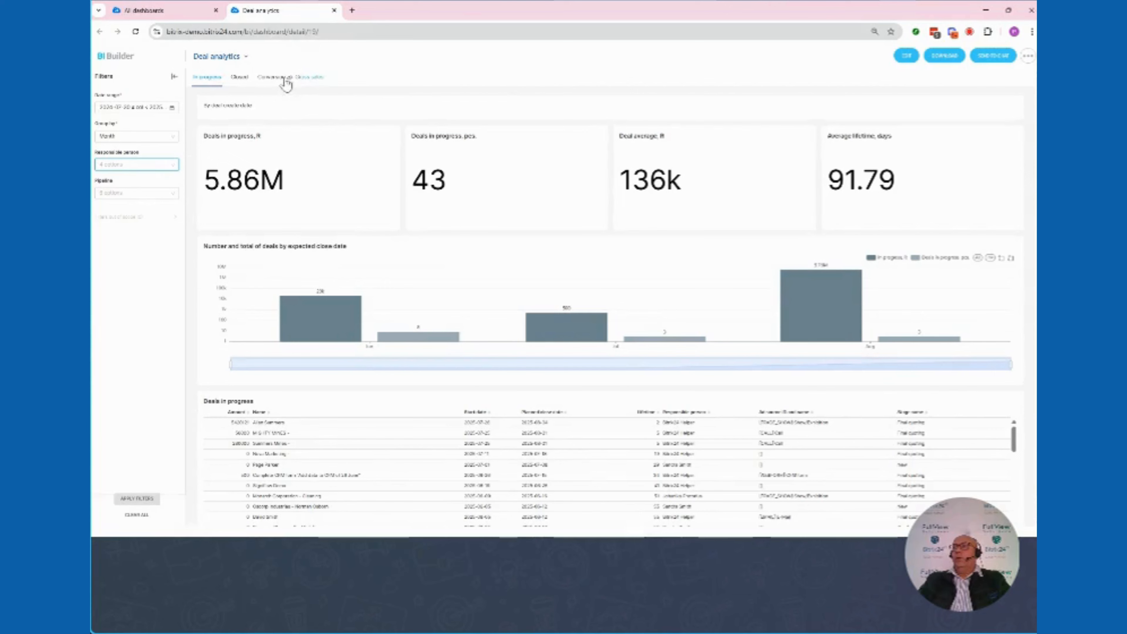
Look through the Closed, Conversion and sales views of the Deal analytics dashboard and return to In progress
left_click(247, 78)
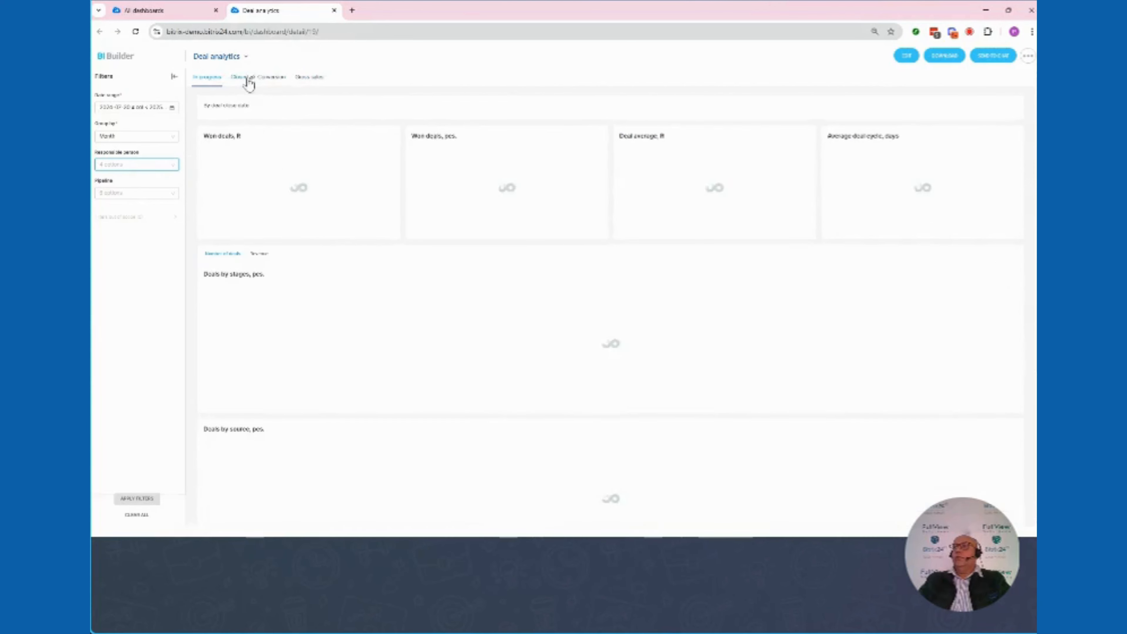
left_click(270, 79)
left_click(308, 82)
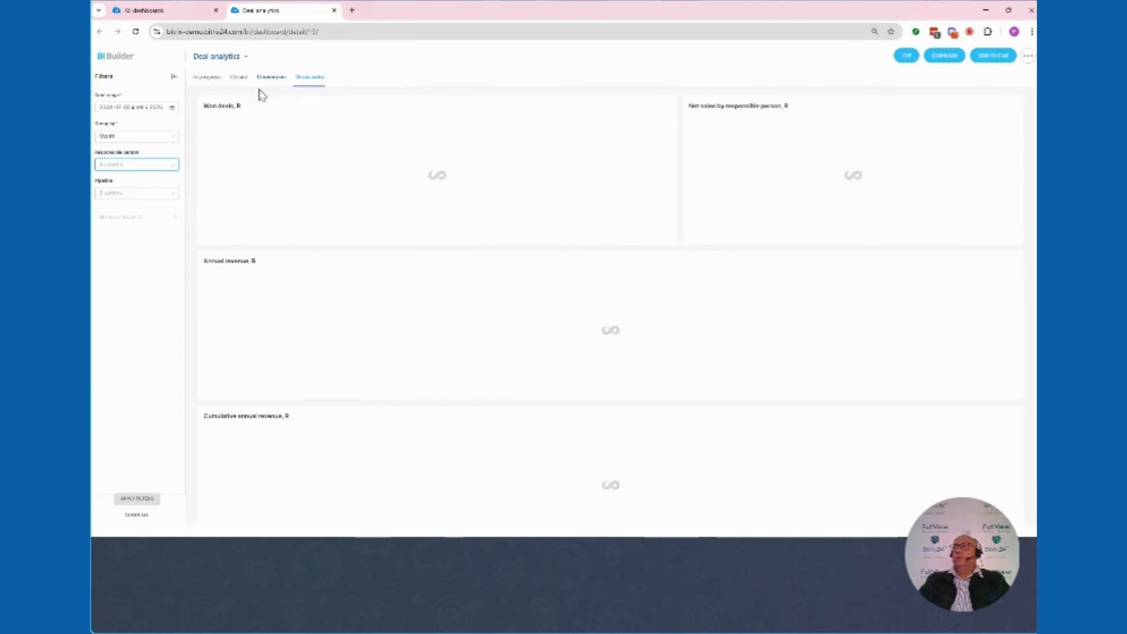
left_click(202, 79)
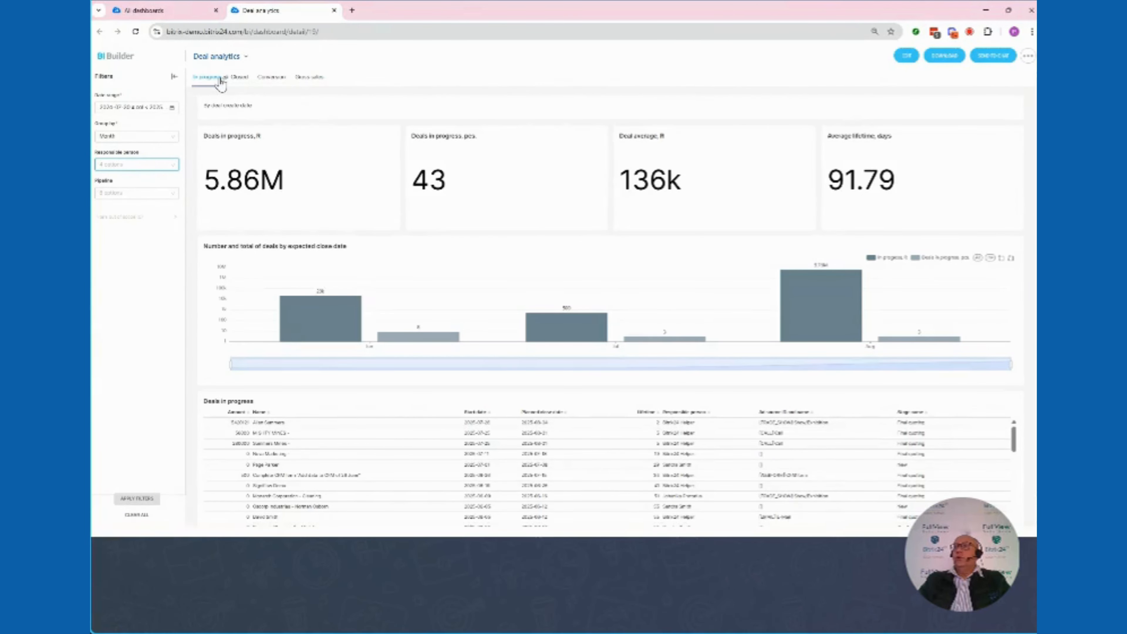
left_click(238, 80)
left_click(271, 79)
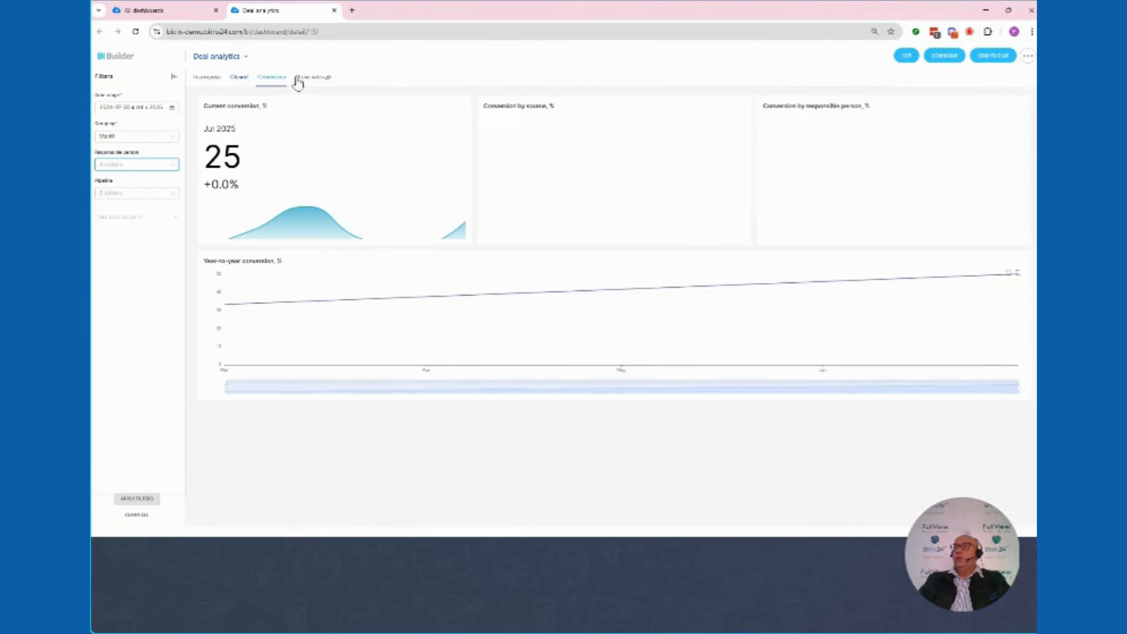
left_click(306, 79)
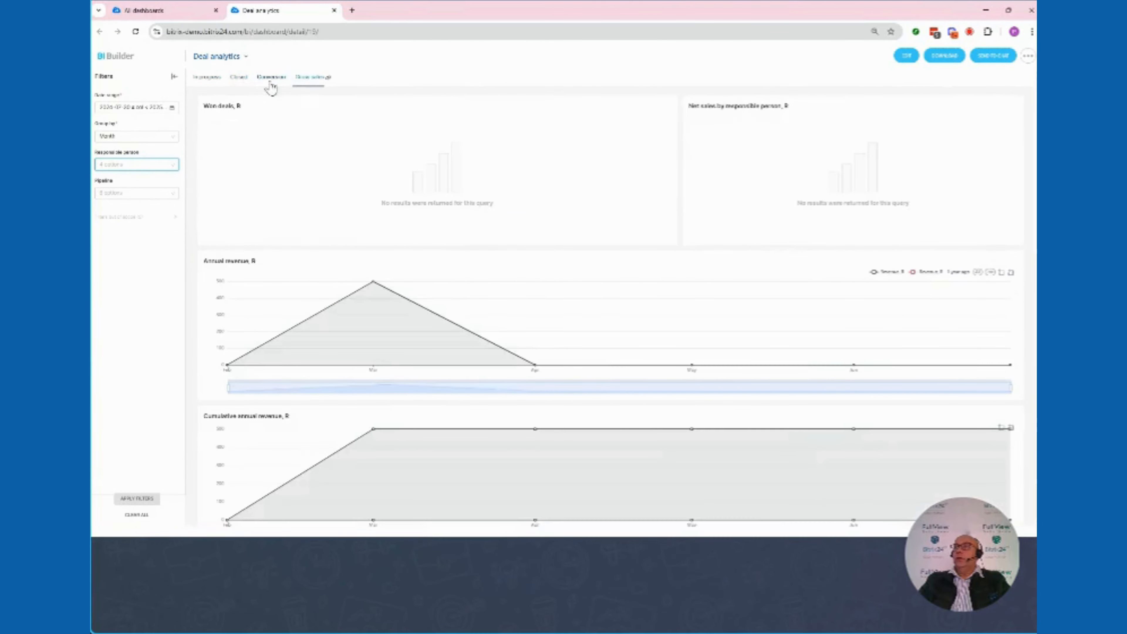
left_click(206, 82)
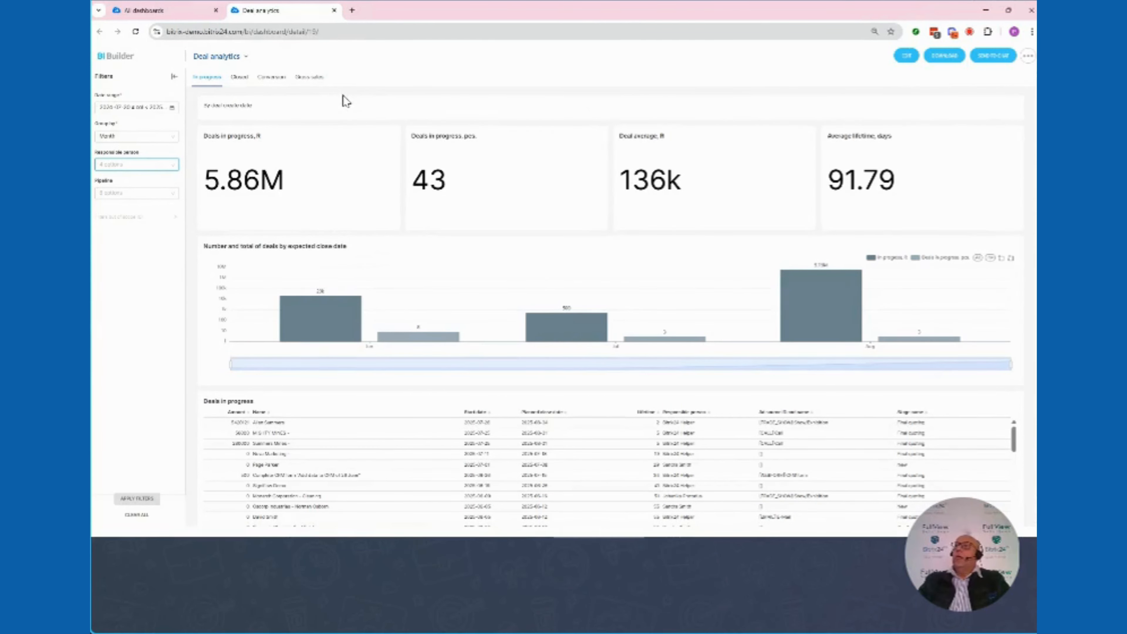
Switch from Deal analytics to the Call analytics dashboard
left_click(238, 58)
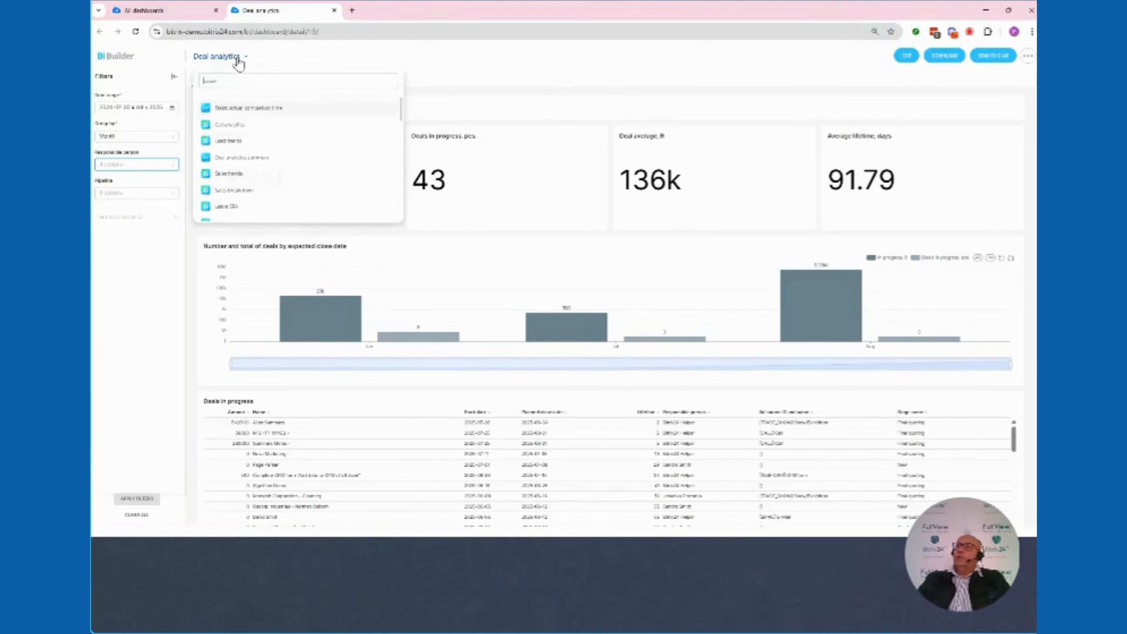
left_click(234, 124)
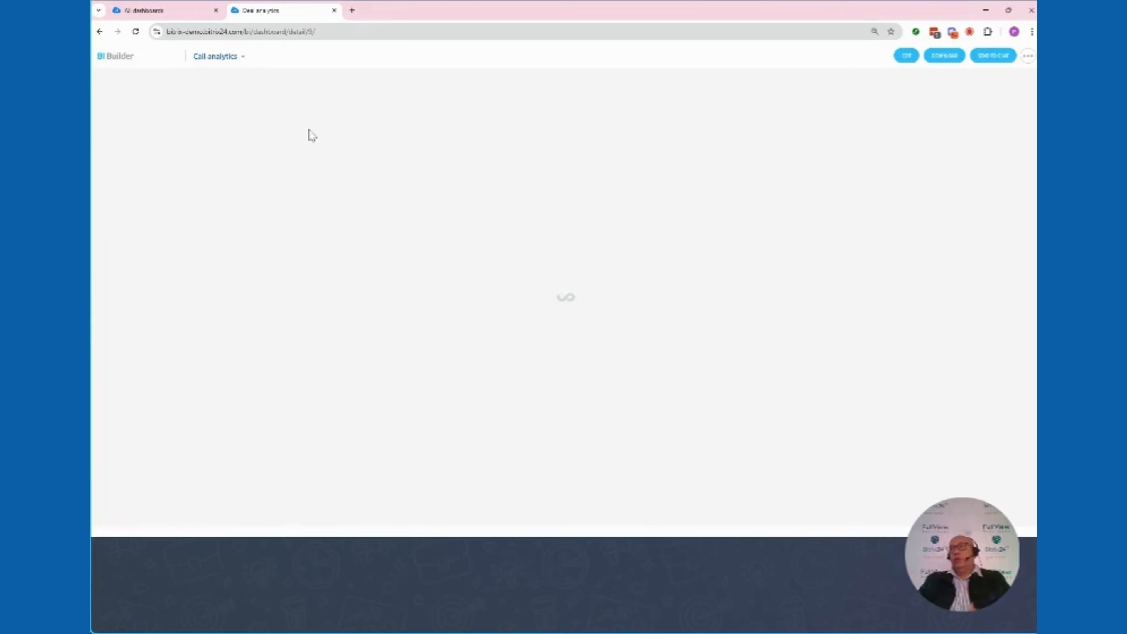
Switch back to the Deal analytics dashboard and view the file formats offered for downloading it
left_click(232, 61)
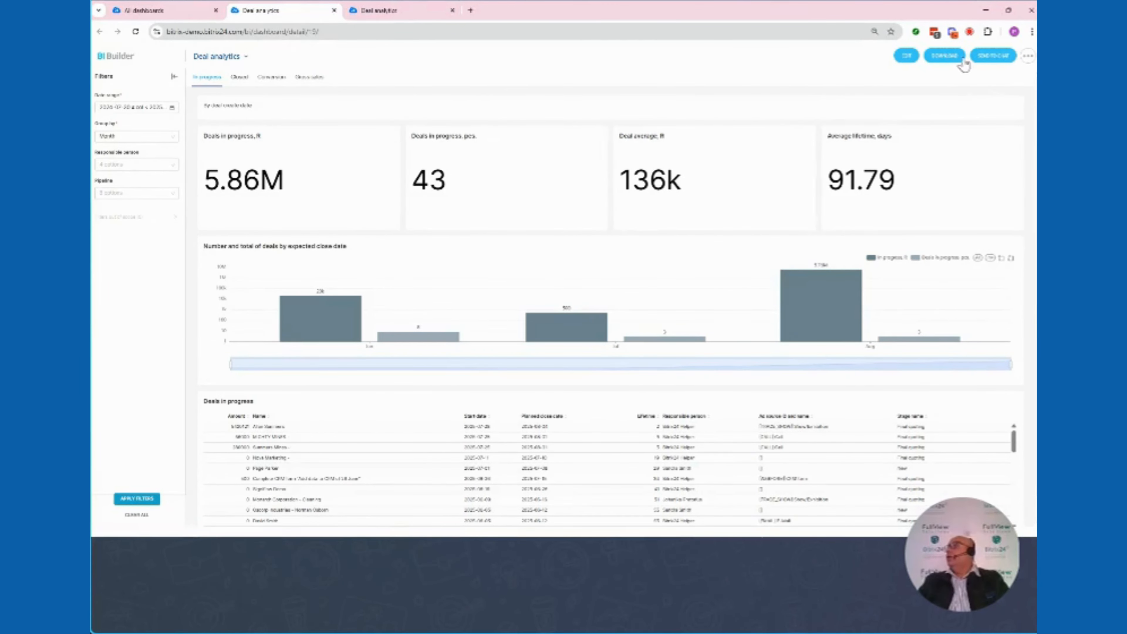
left_click(941, 60)
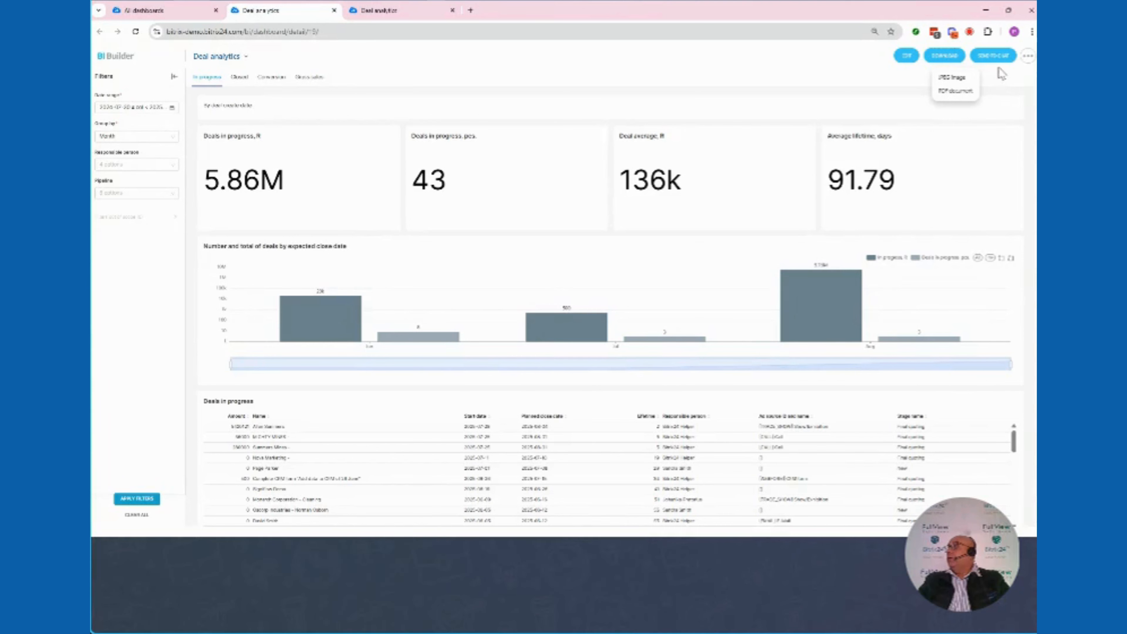
Send the Deal analytics dashboard to a colleague's chat as a PDF document
left_click(997, 58)
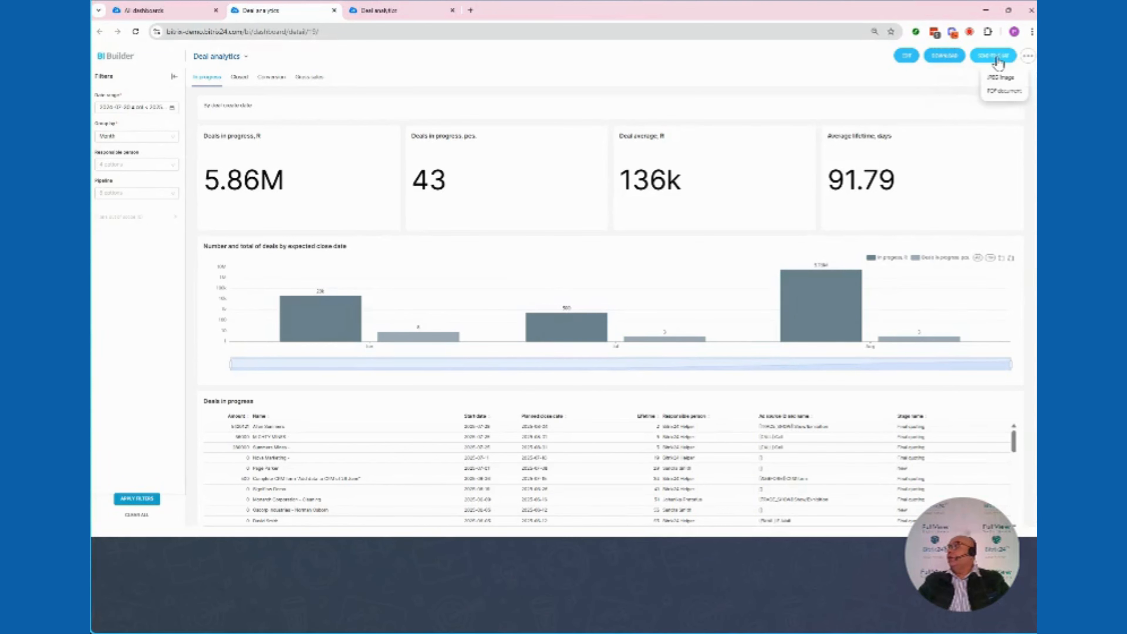
left_click(997, 92)
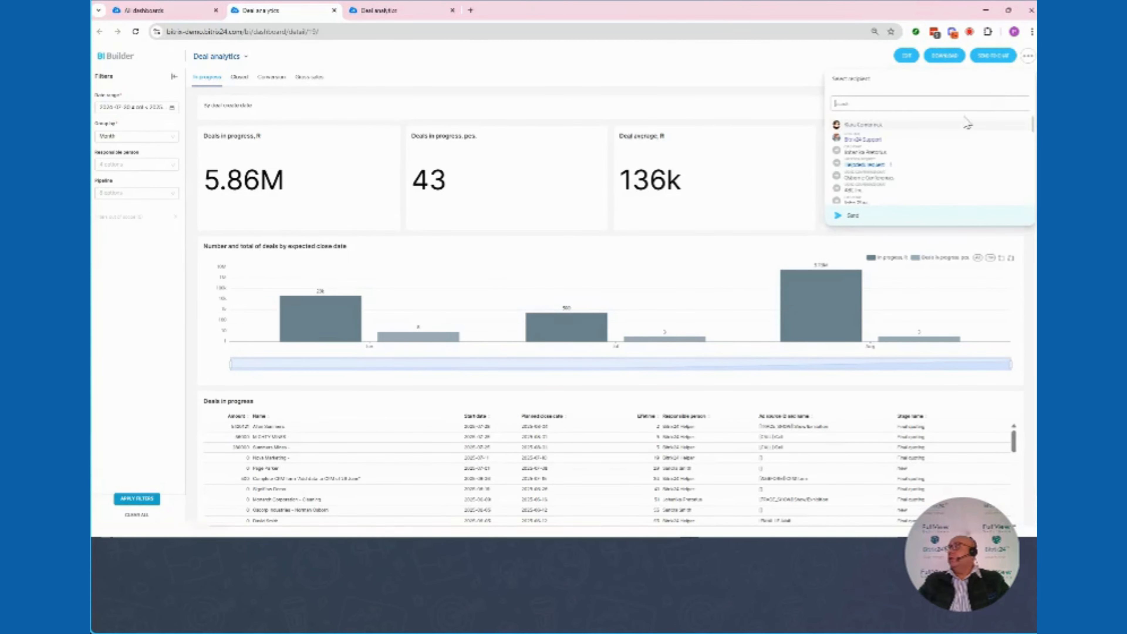
scroll(871, 161, "down", 5)
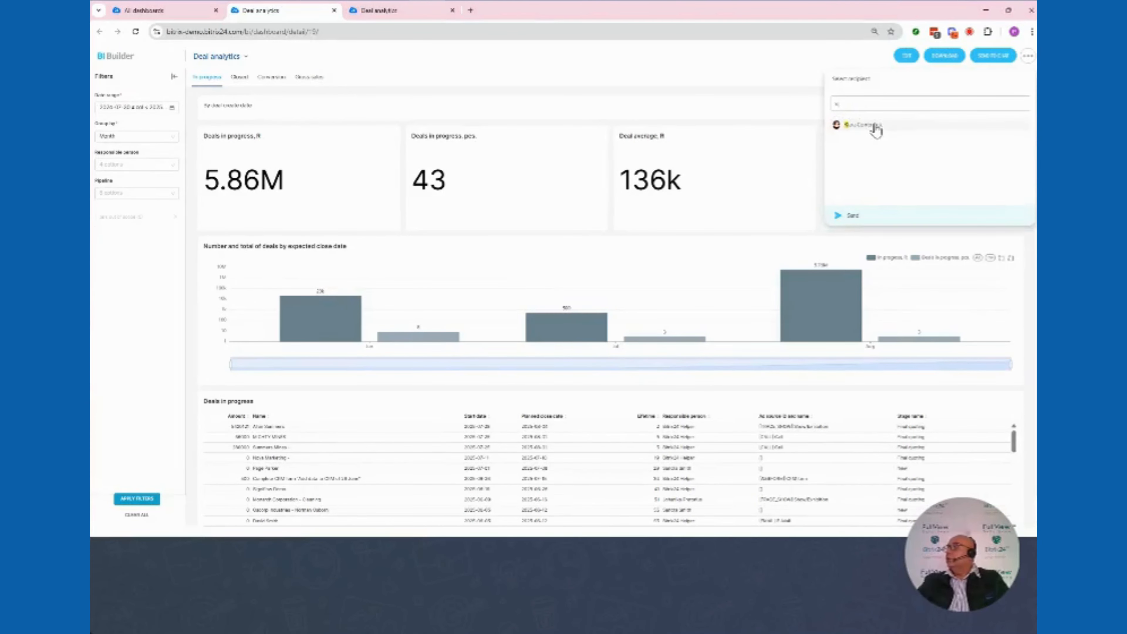
left_click(872, 124)
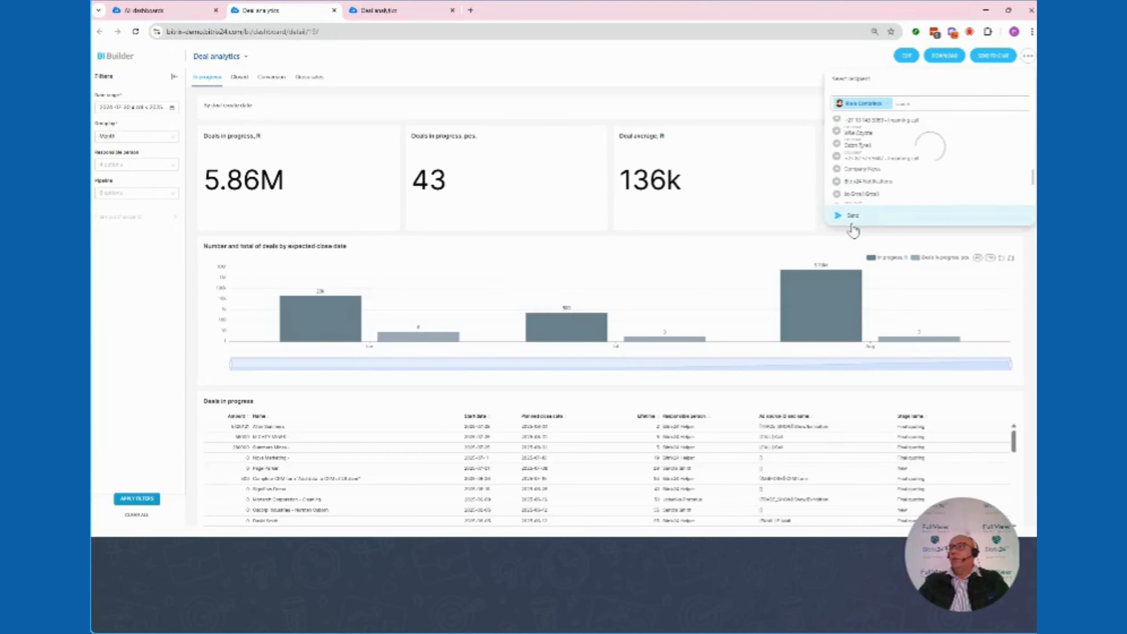
left_click(853, 225)
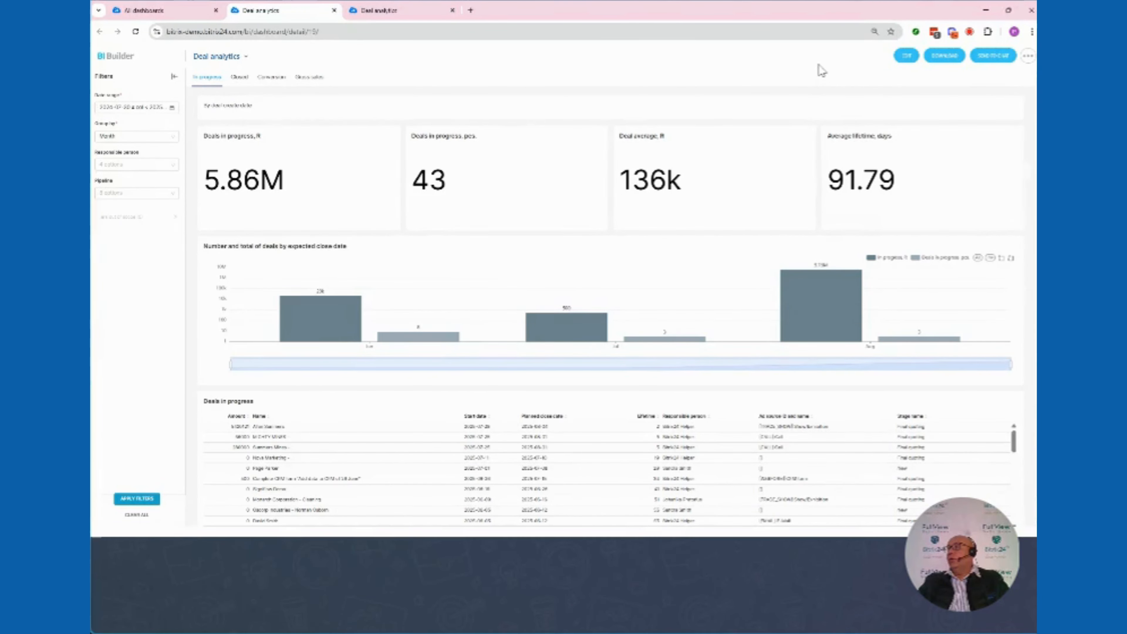
Create an editable copy of the built-in Deal analytics dashboard and open that copy in the dashboard editor
left_click(1029, 56)
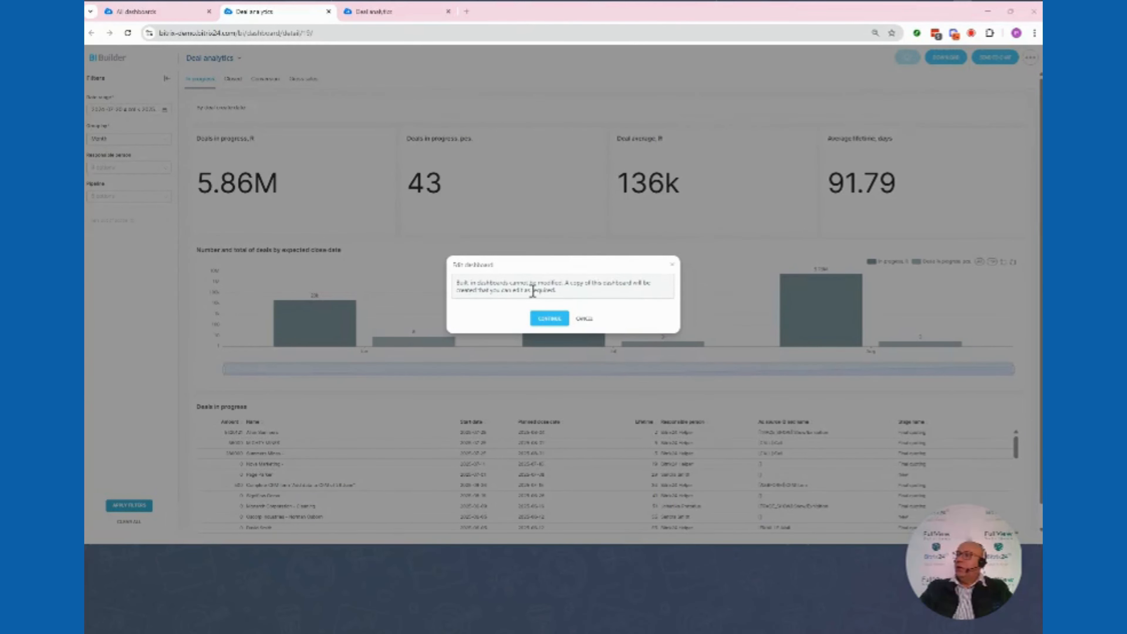
left_click(550, 319)
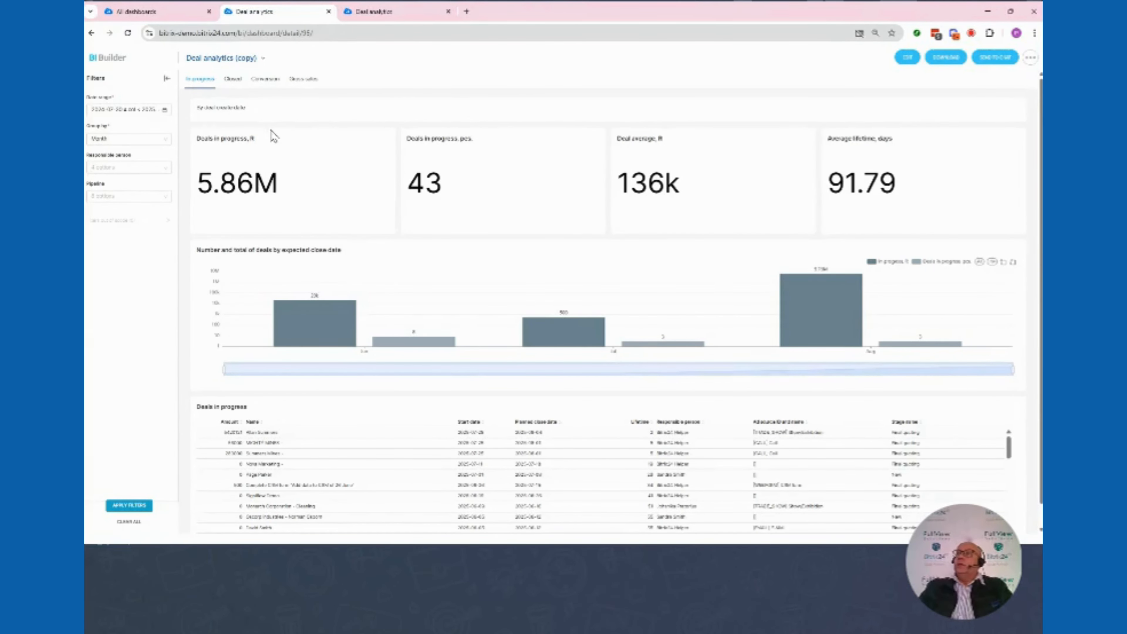
left_click(906, 59)
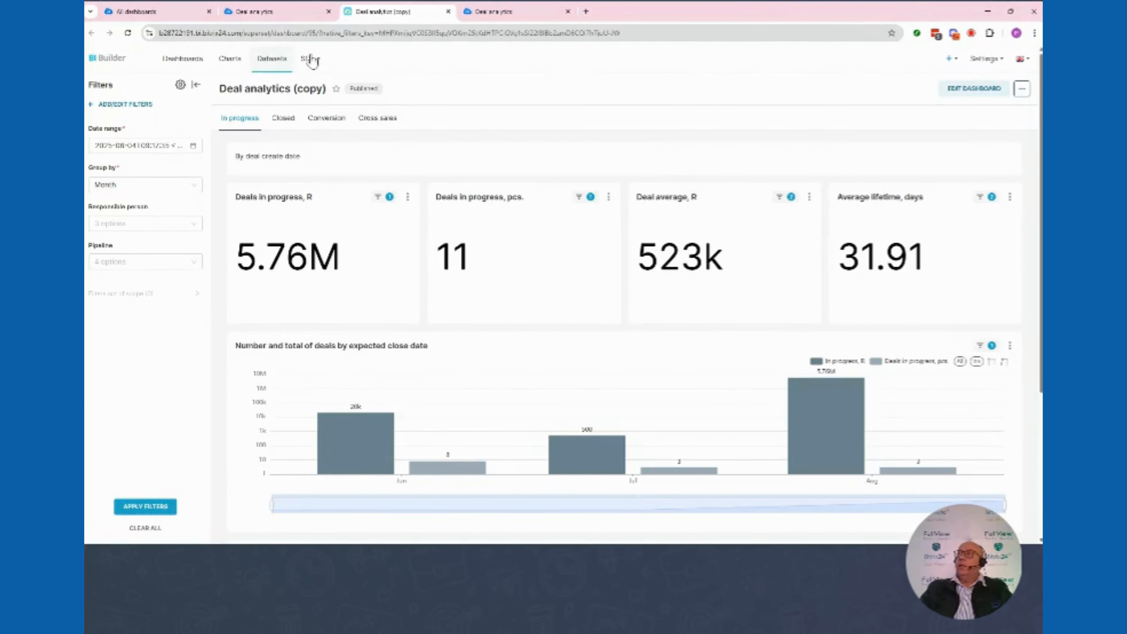
mouse_move(310, 62)
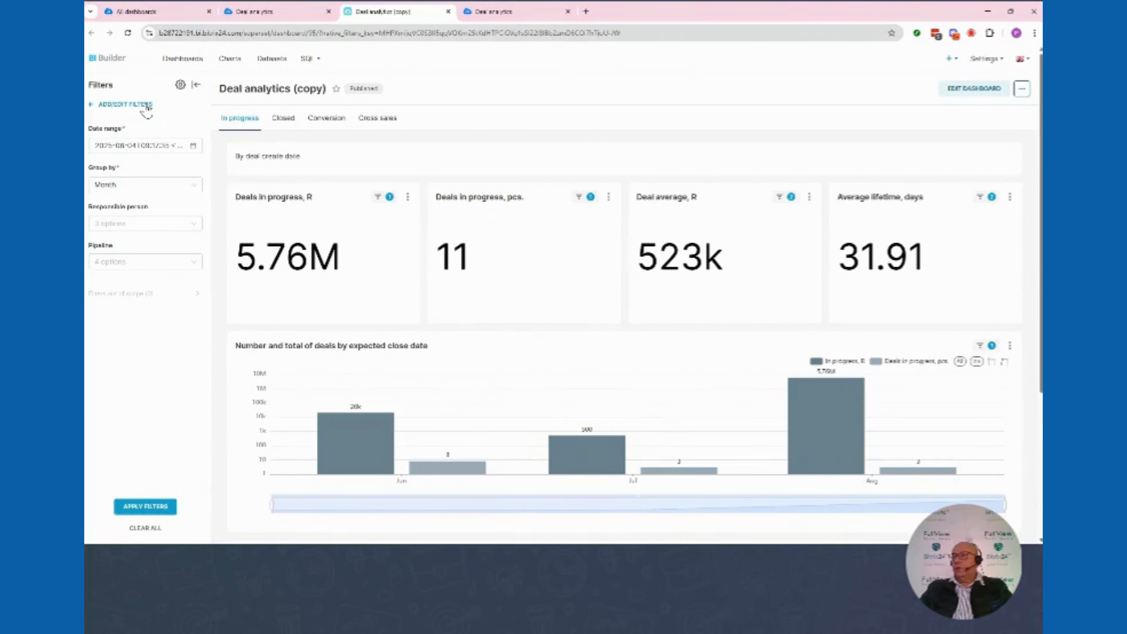
From the list of all dashboards, make an editable copy of Employee performance outside CRM and open it in the dashboard editor
left_click(180, 20)
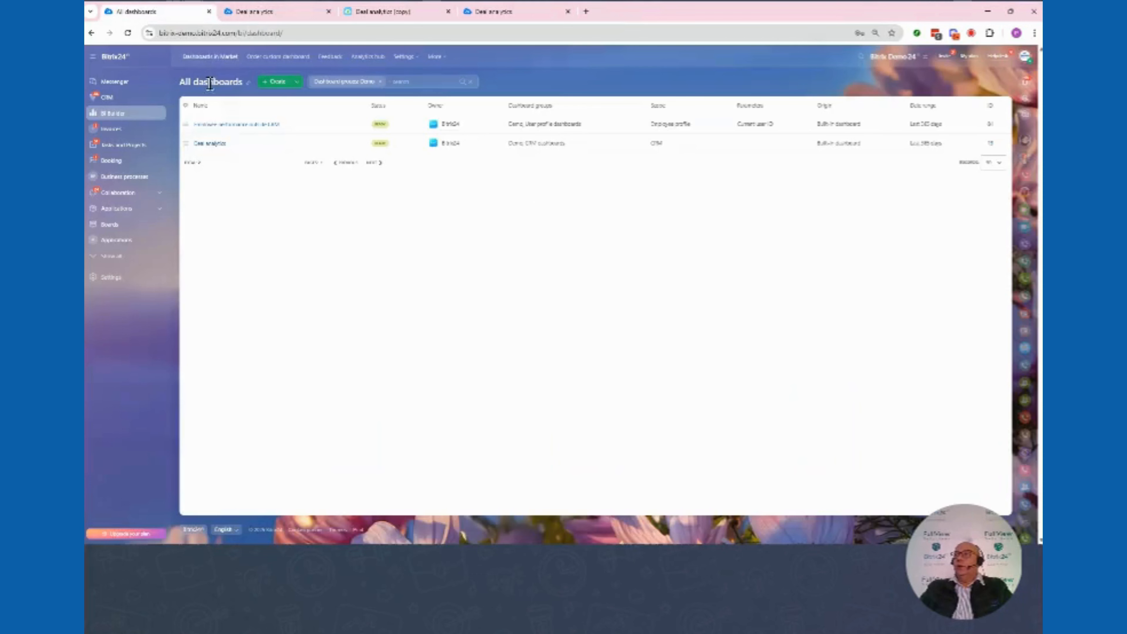
left_click(221, 126)
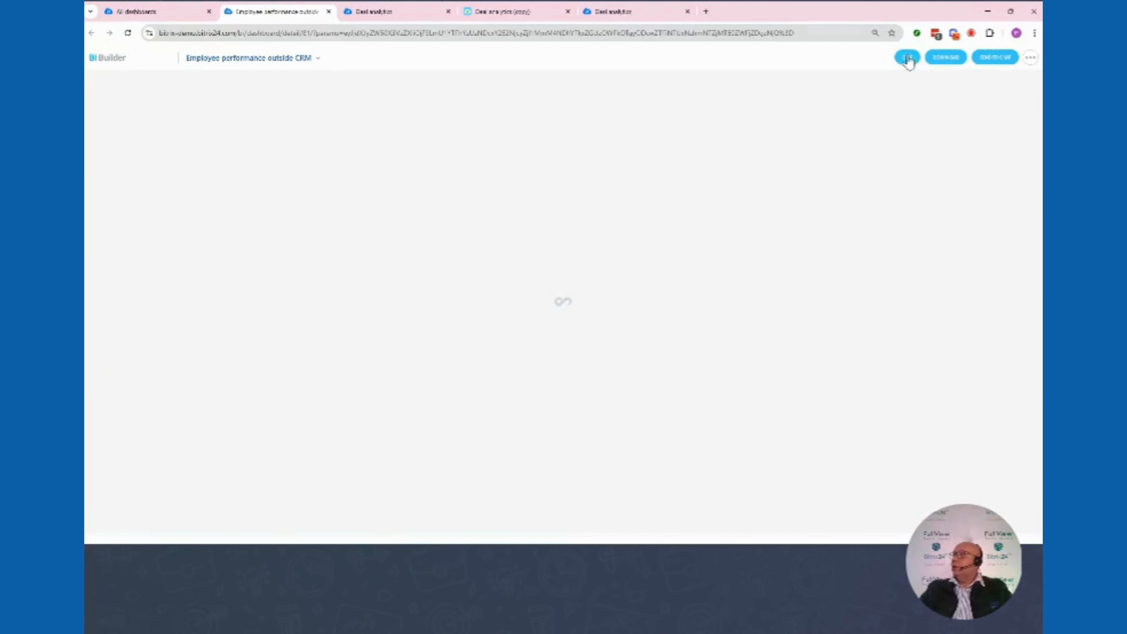
left_click(907, 58)
left_click(549, 319)
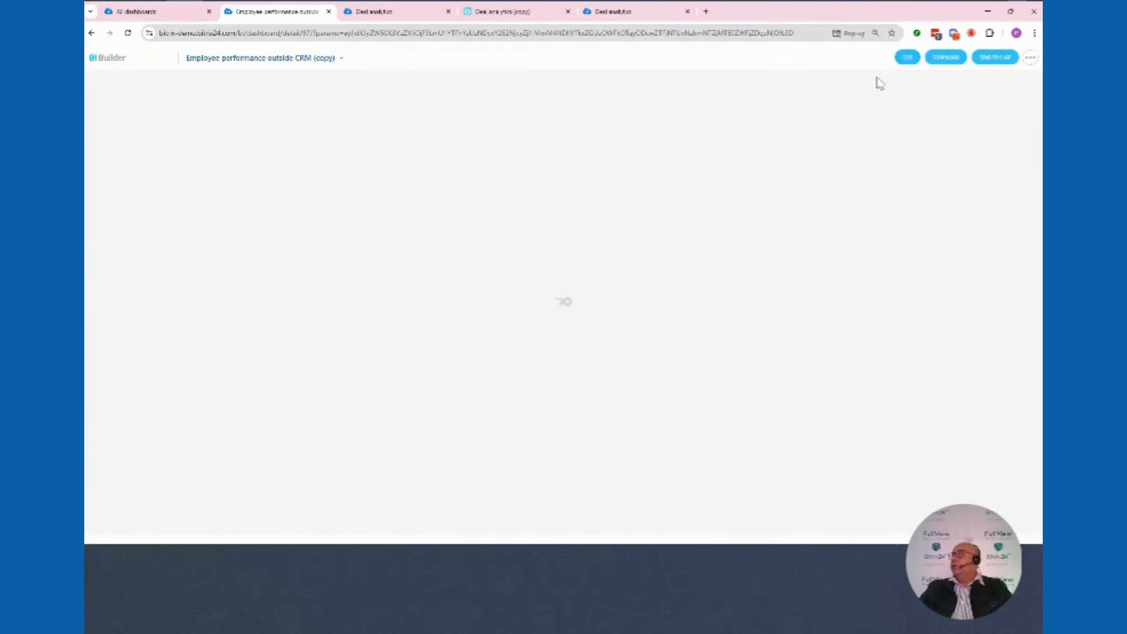
left_click(907, 60)
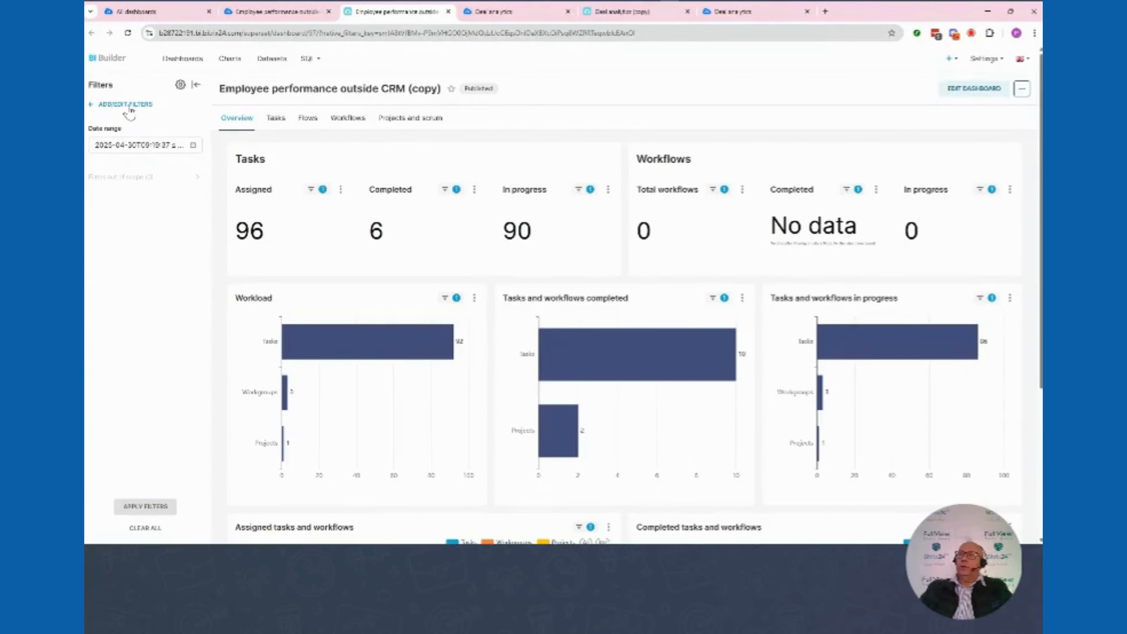
Add a new dashboard filter to the Employee performance outside CRM copy with the filter type Value
left_click(126, 105)
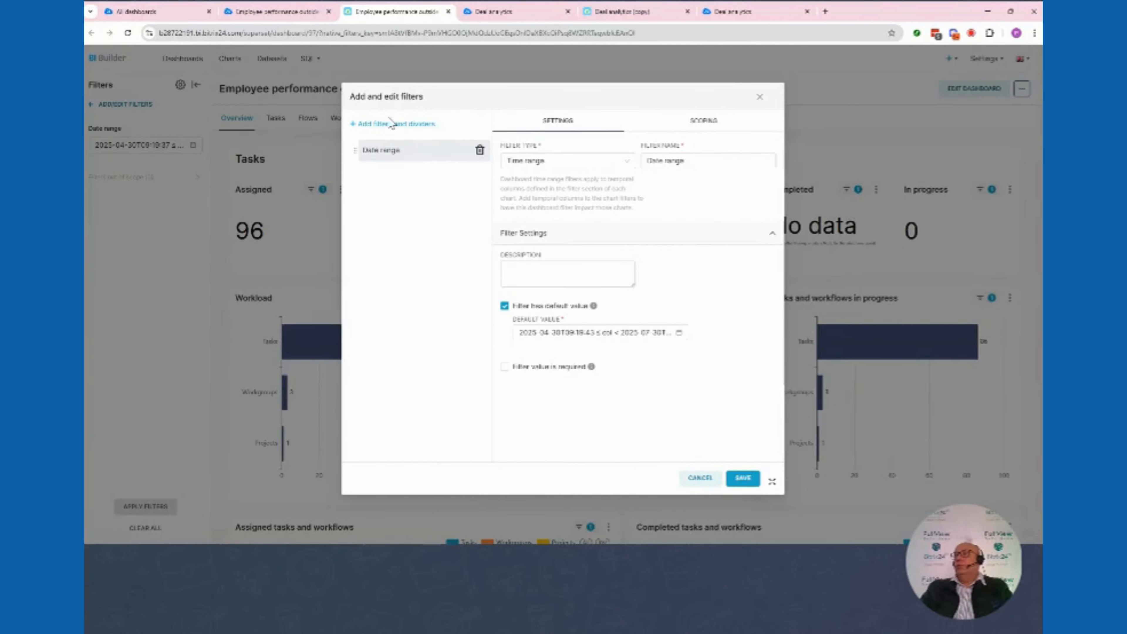
mouse_move(396, 127)
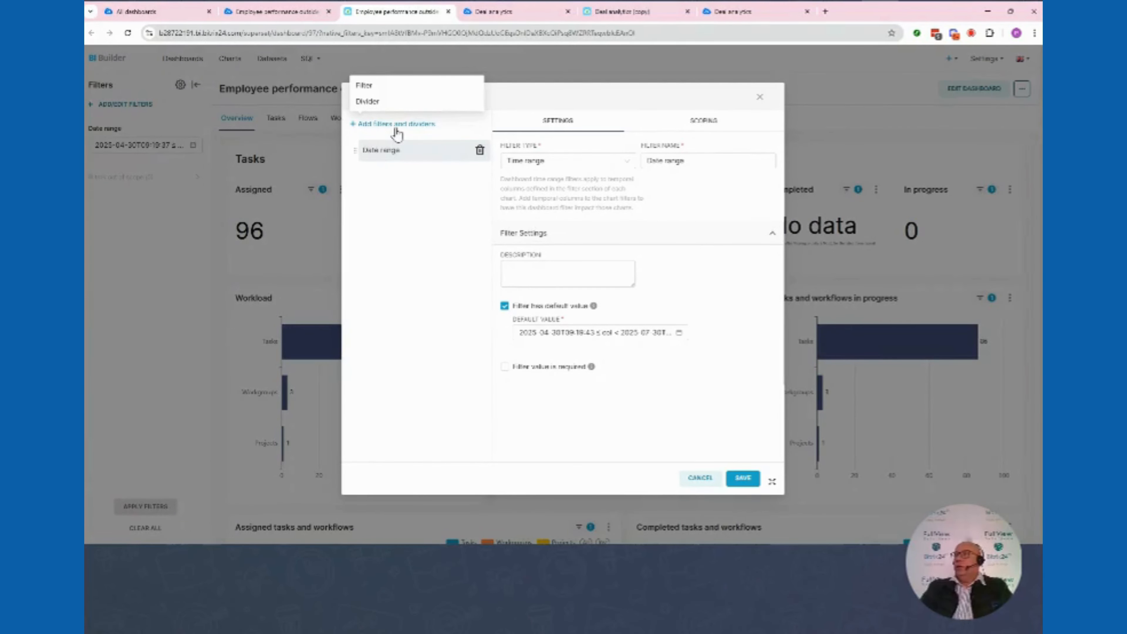
left_click(367, 86)
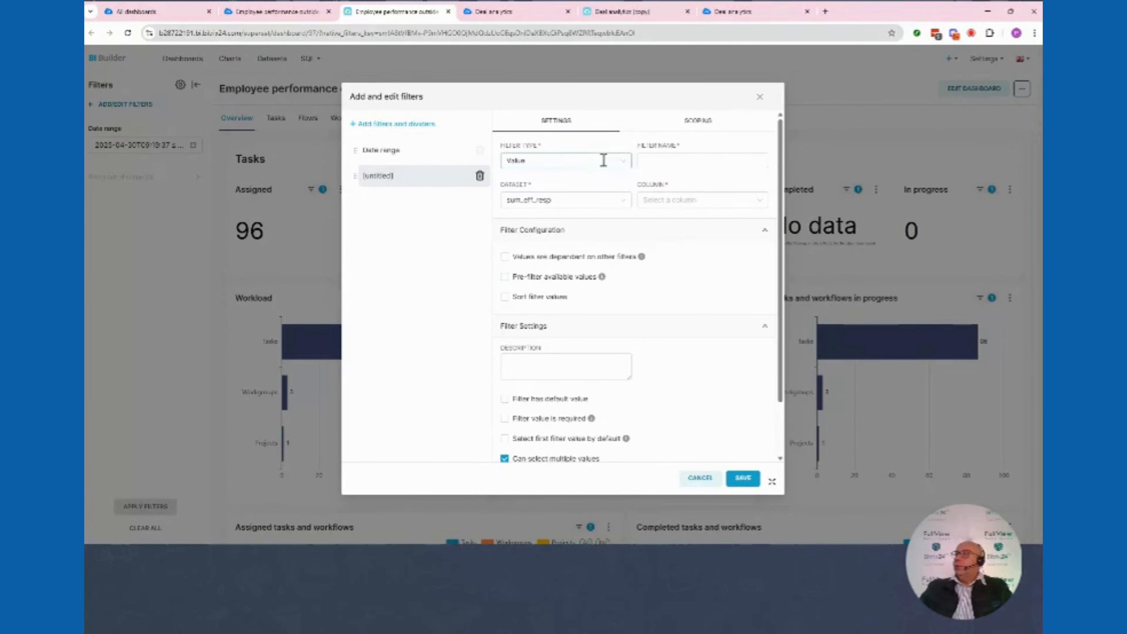
left_click(621, 160)
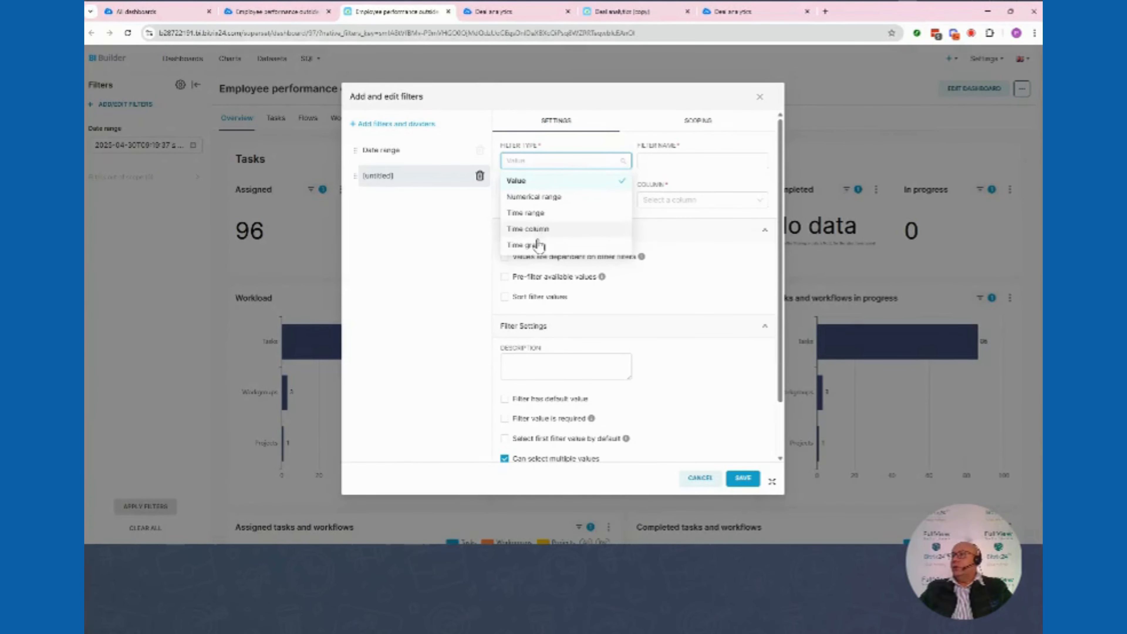
left_click(520, 183)
Name the new filter Responsible Person
left_click(657, 164)
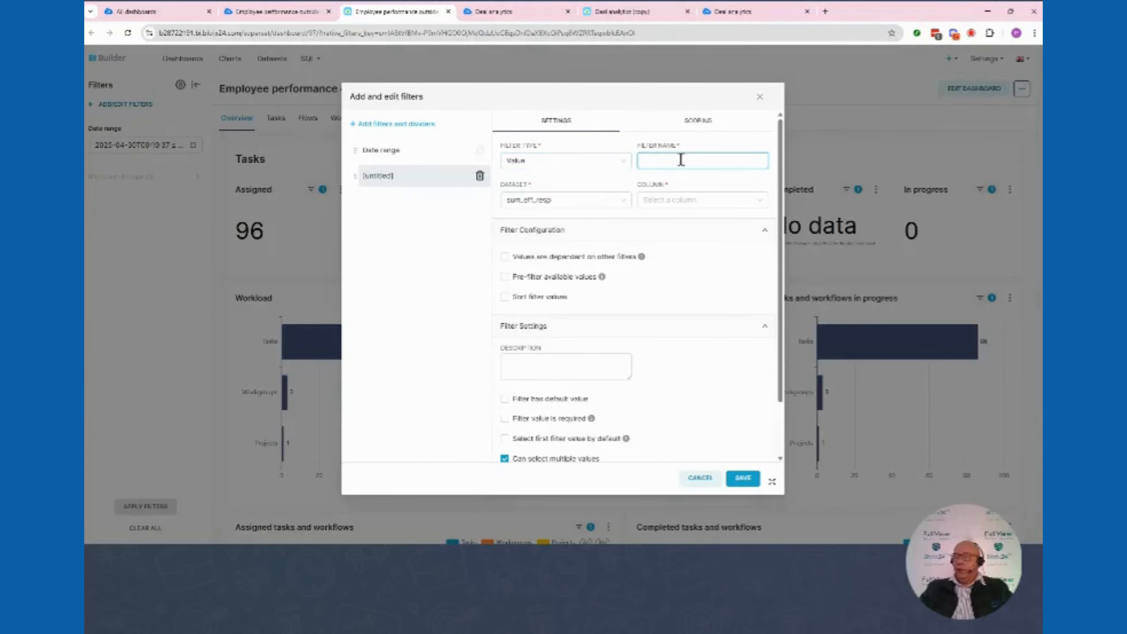
type("Respon")
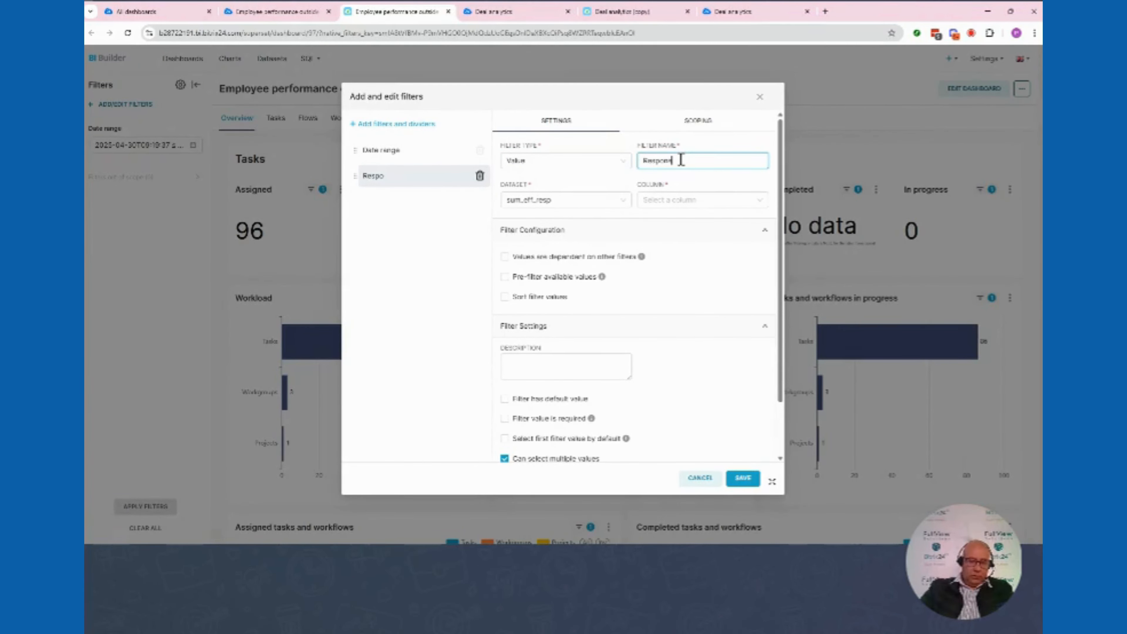
type("sible Pe")
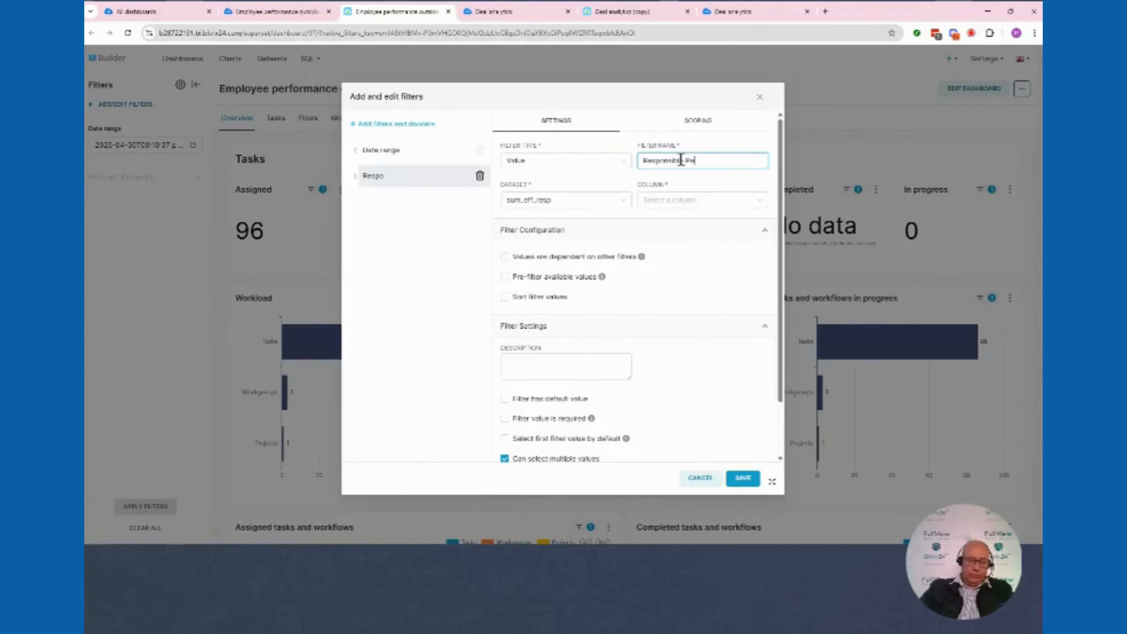
type("rs")
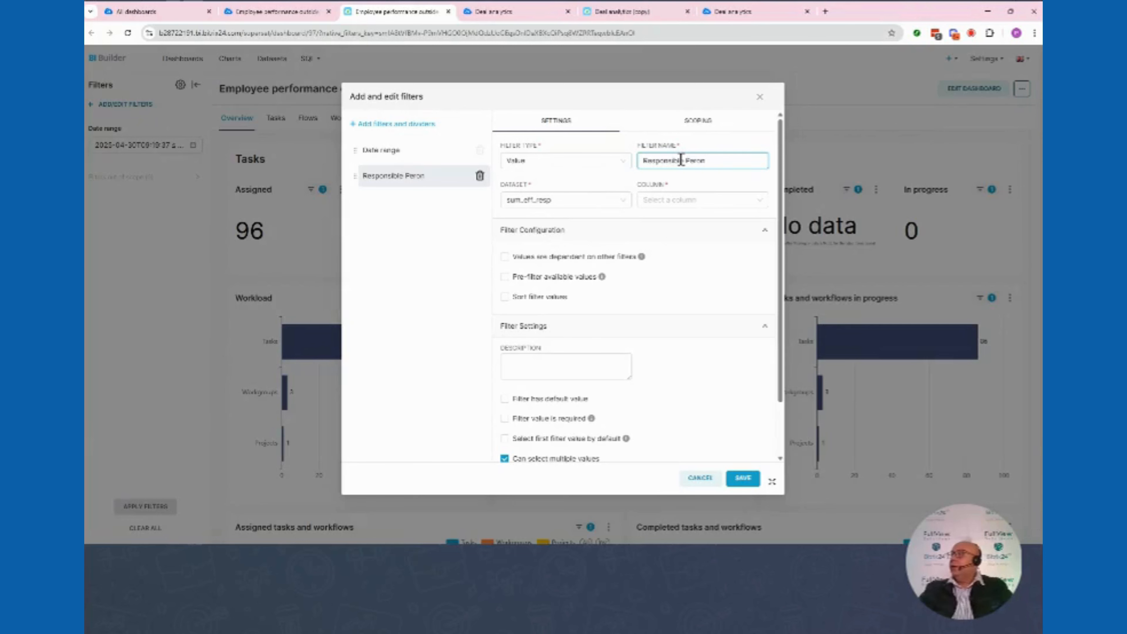
key("BackSpace")
key("BackSpace")
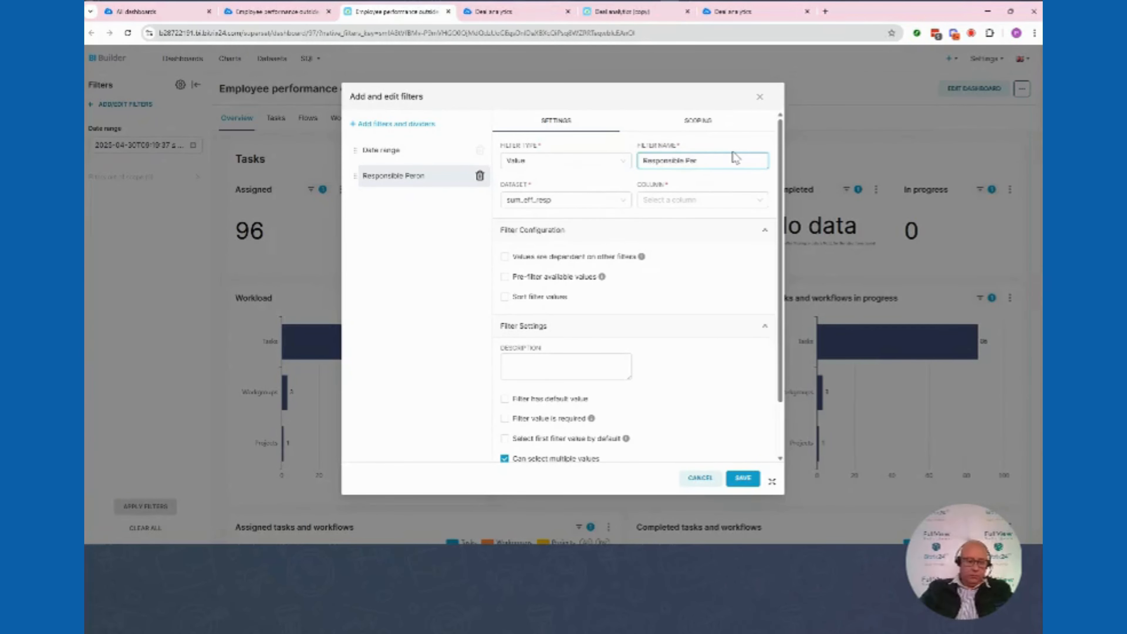
type("son")
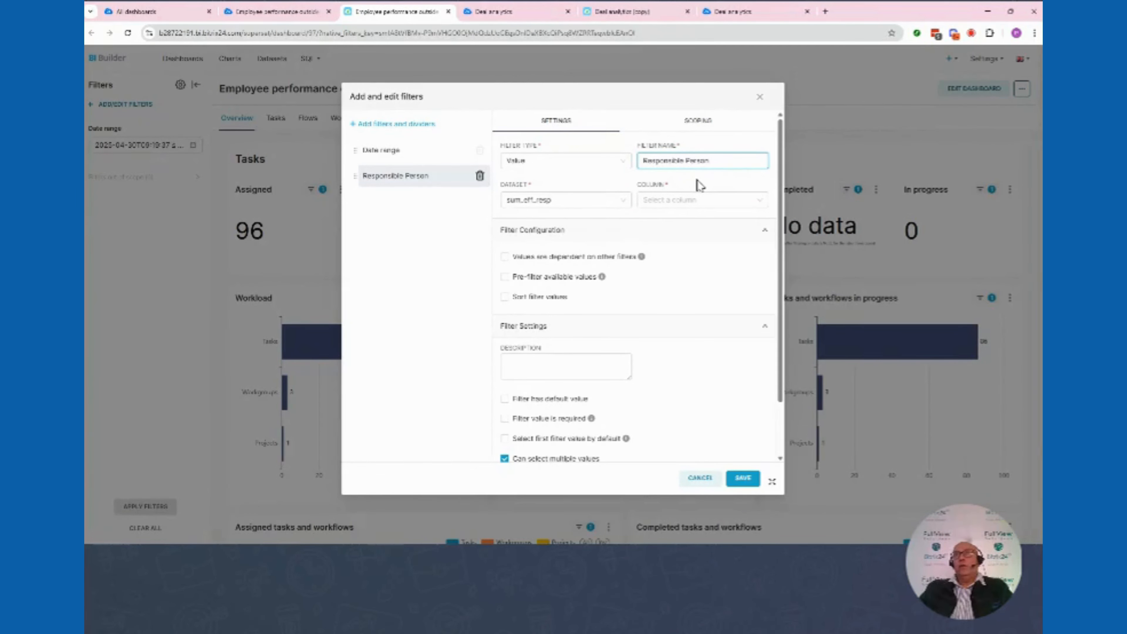
Base the Responsible Person filter on the responsible_name column and save the filter
left_click(686, 201)
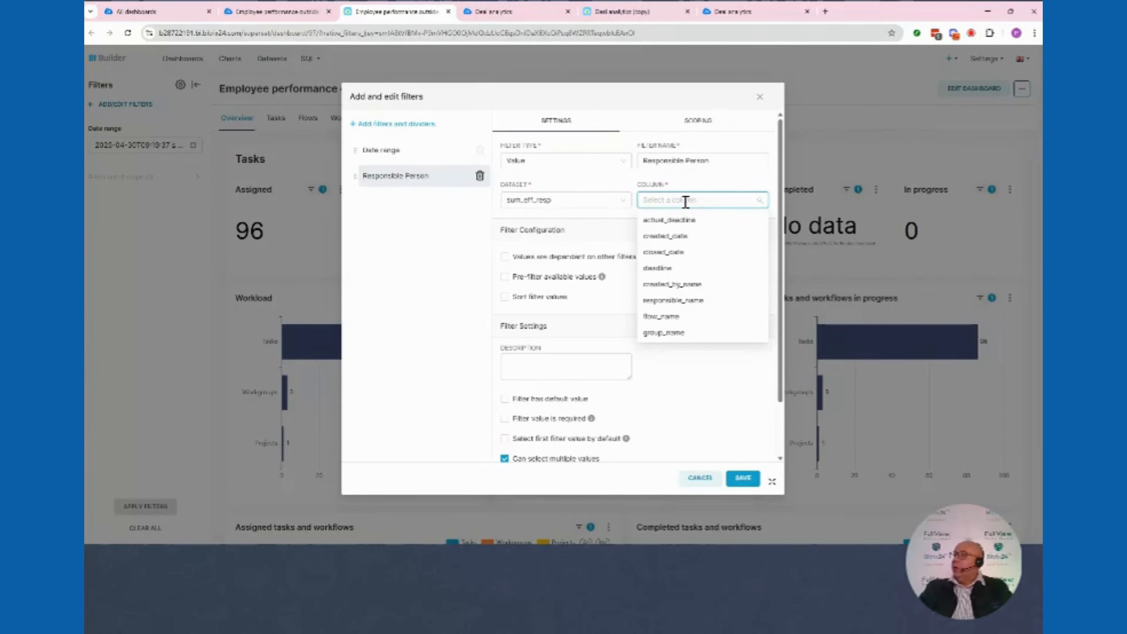
left_click(665, 302)
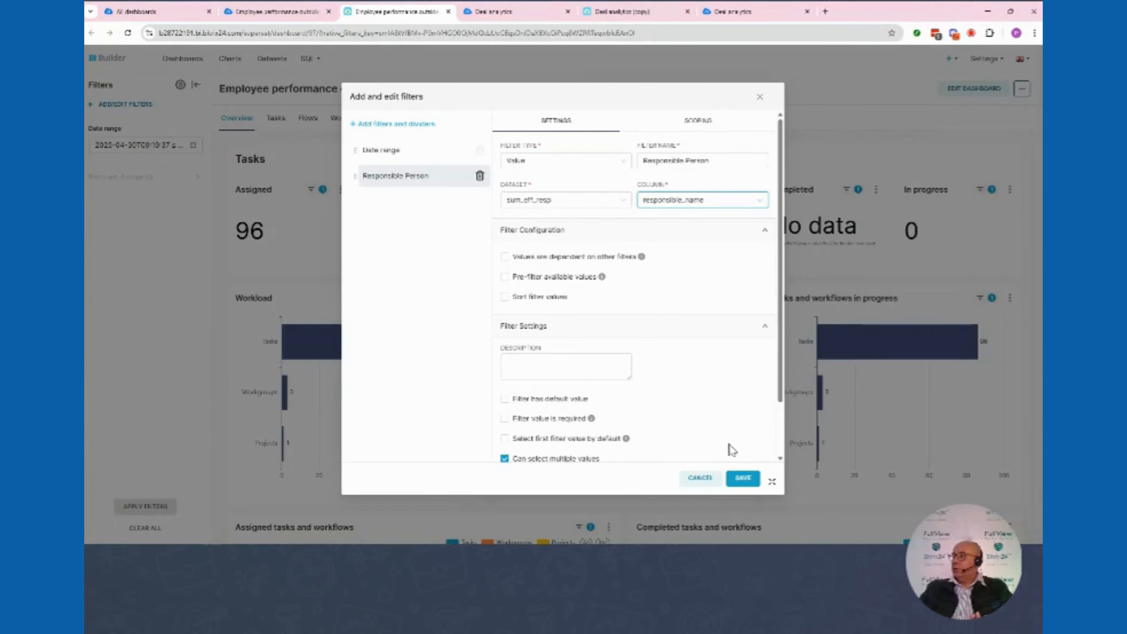
left_click(743, 478)
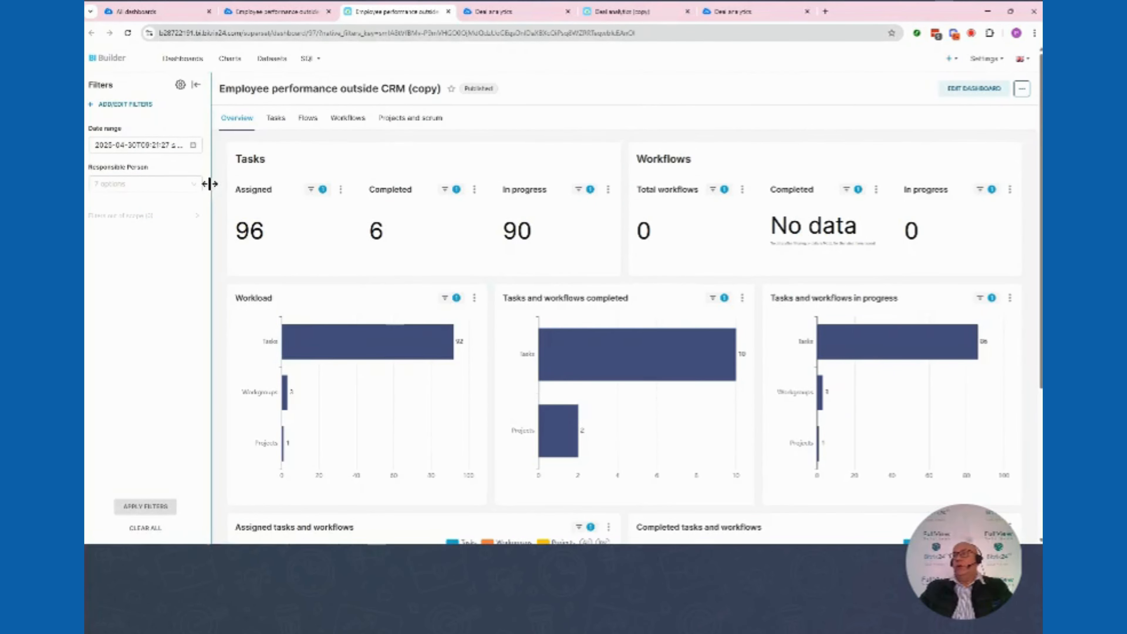
Check the values offered by the Responsible Person filter and examine which Overview and Tasks panels its scoping covers
left_click(195, 183)
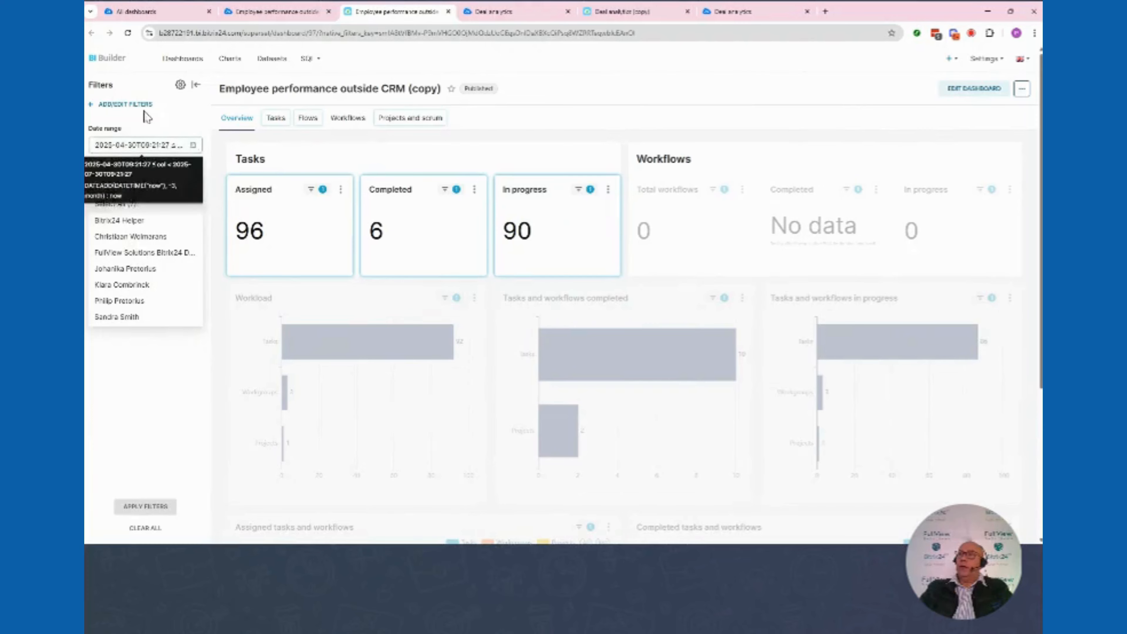
left_click(126, 105)
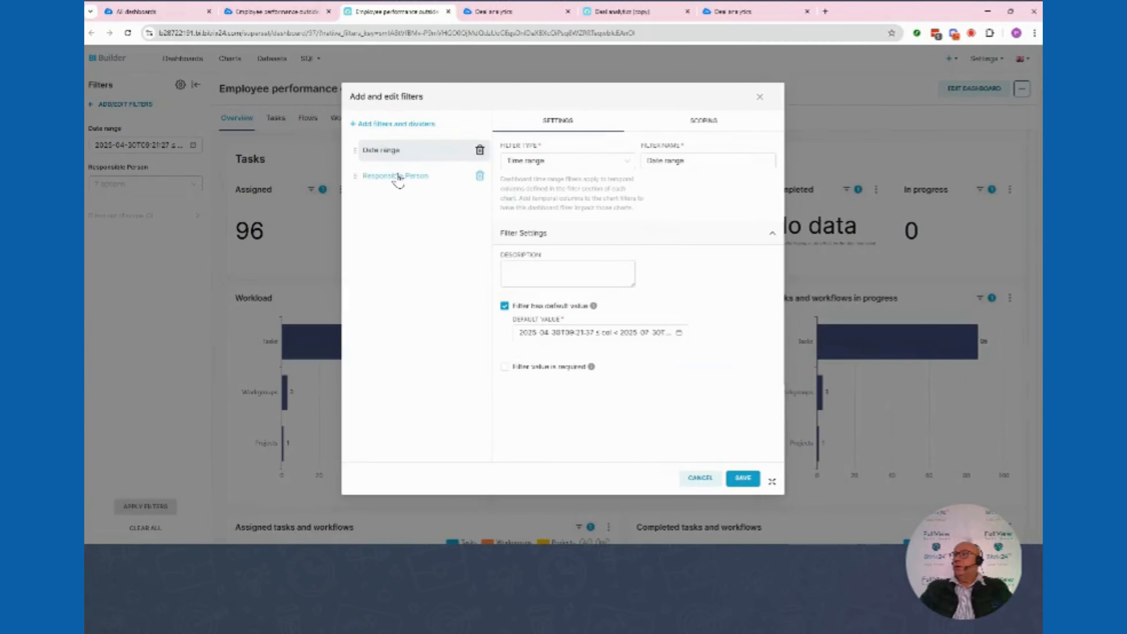
left_click(395, 176)
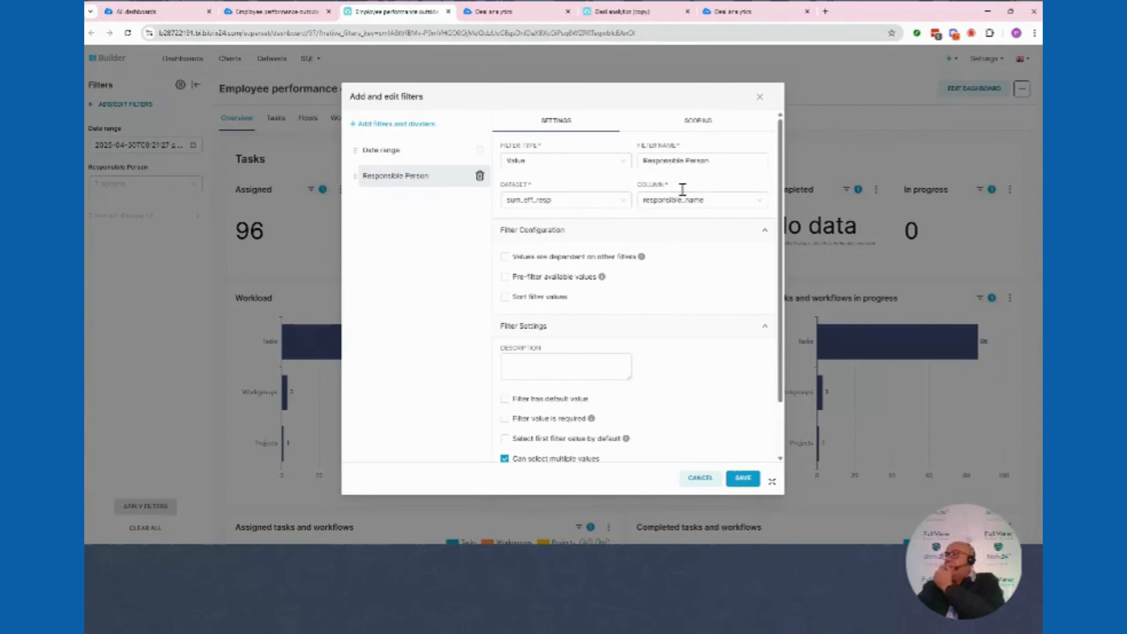
left_click(704, 122)
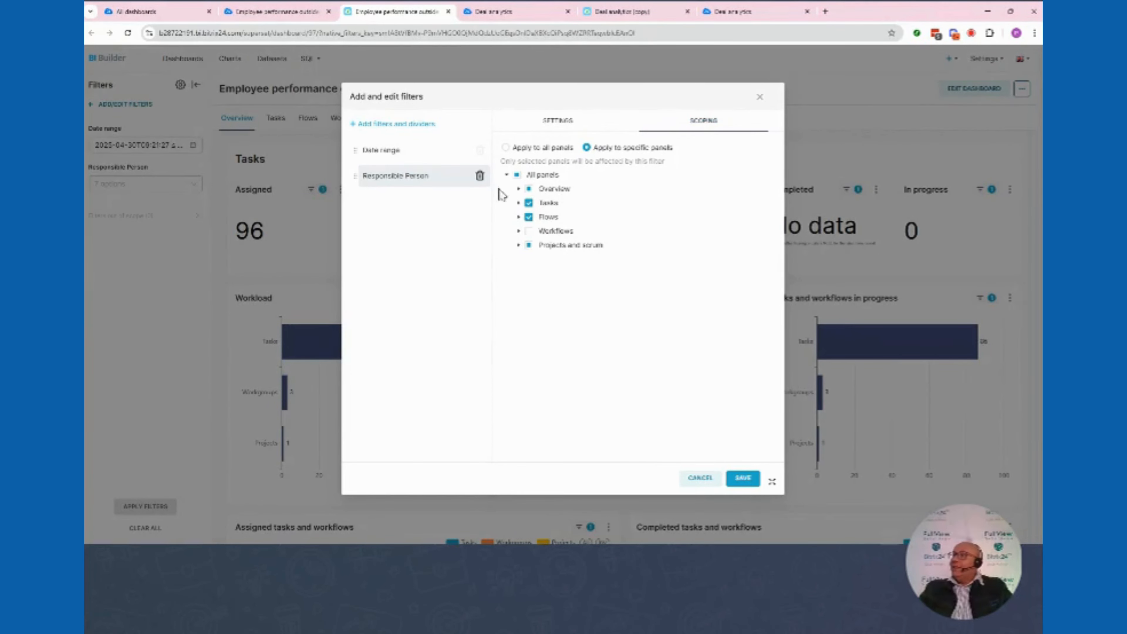
left_click(519, 189)
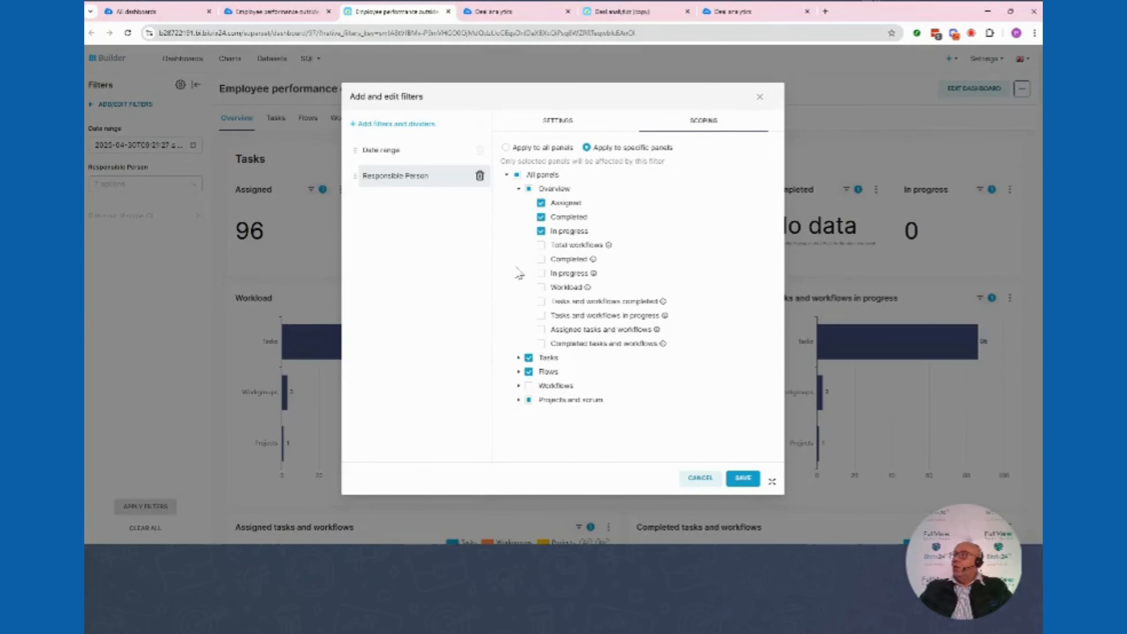
left_click(519, 357)
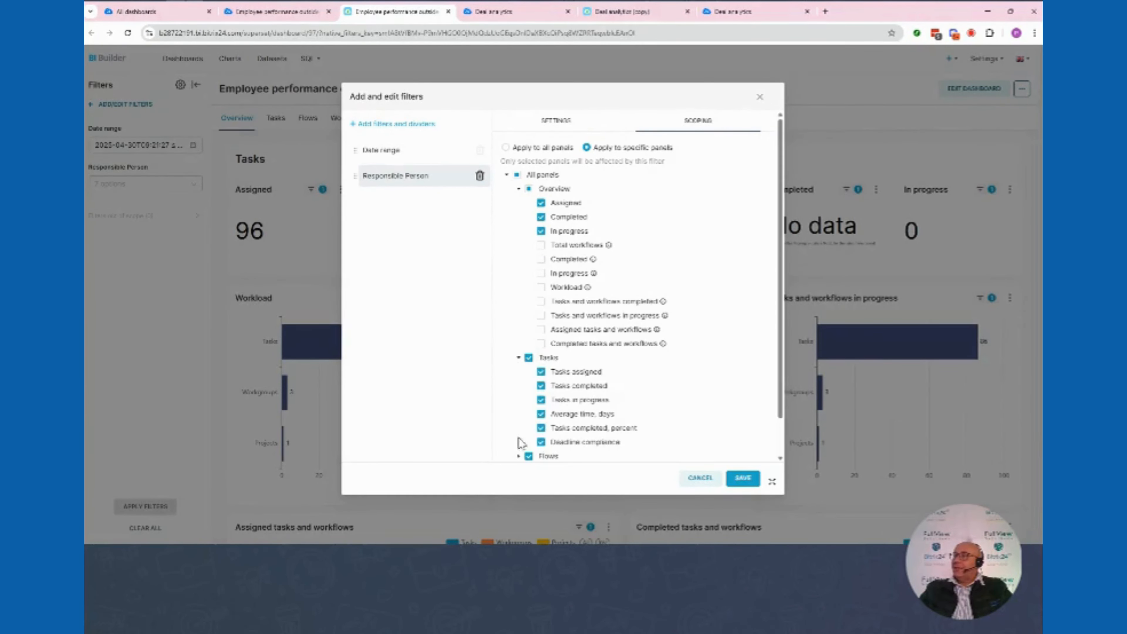
scroll(604, 333, "down", 1)
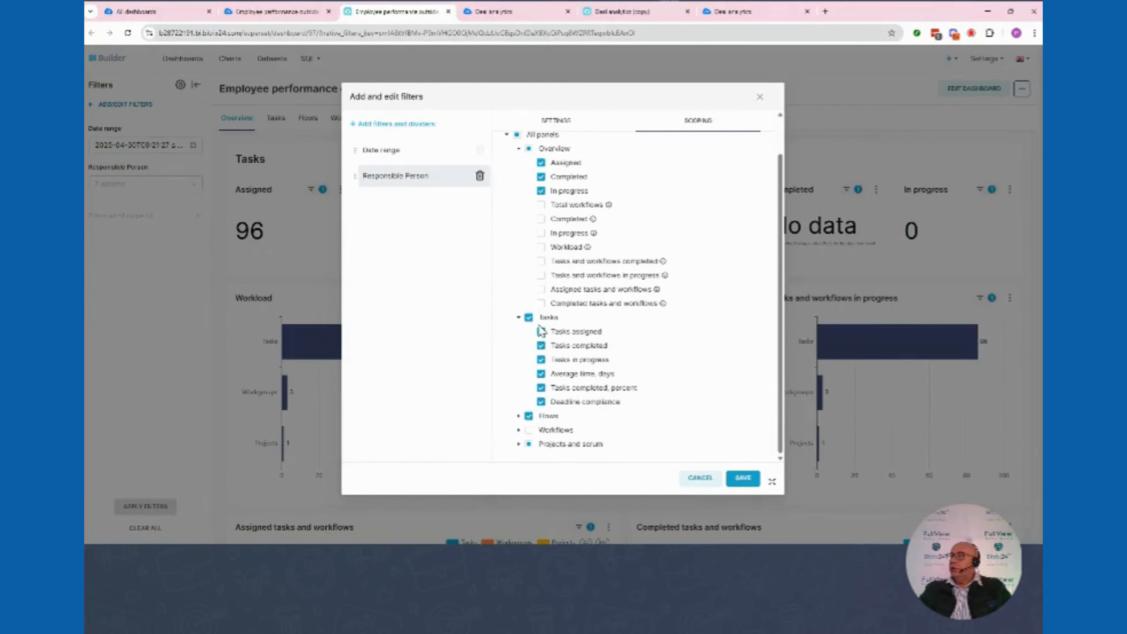
Exclude all charts of the Tasks tab from the Responsible Person filter's scope and save the filter
left_click(529, 317)
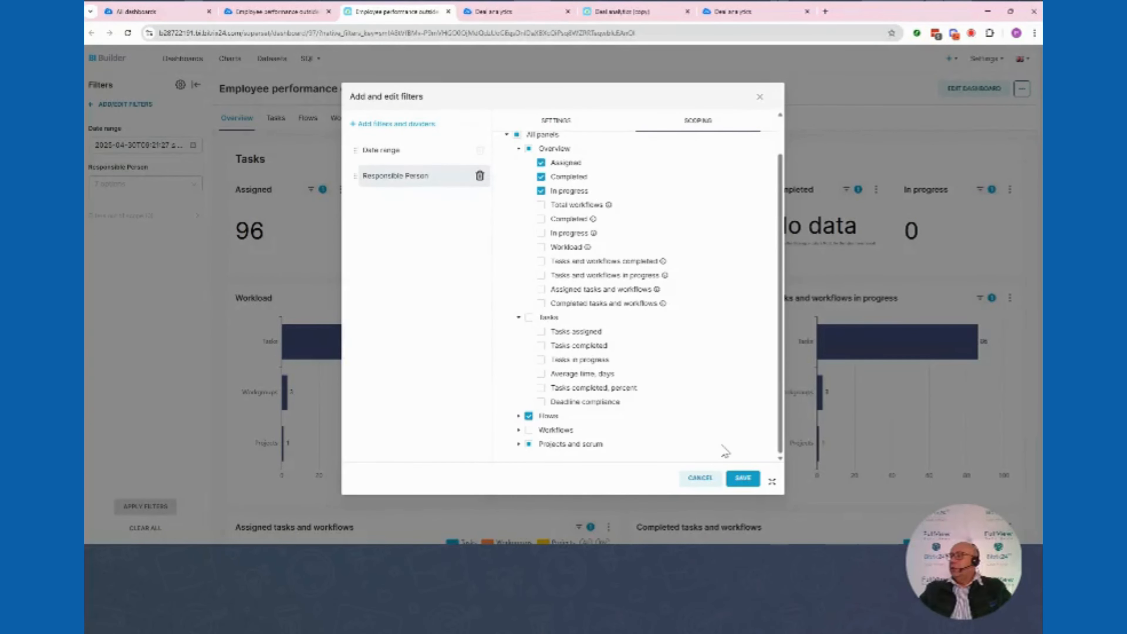
left_click(743, 479)
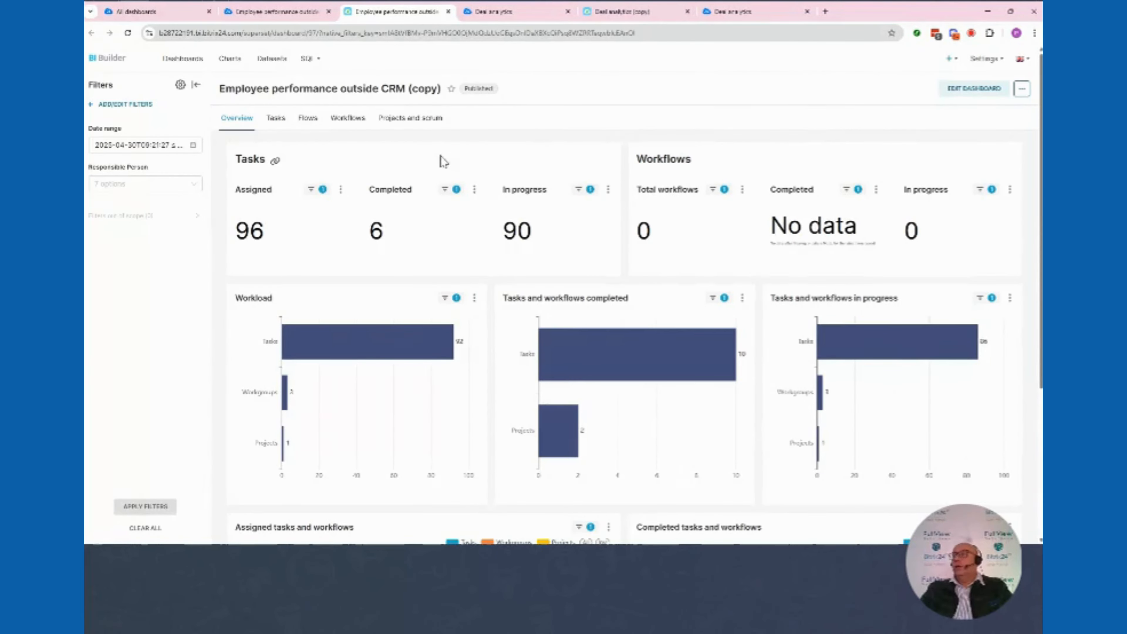
Reopen the Responsible Person filter's settings and preview its options for dependent values and pre-filtering of available values
left_click(122, 105)
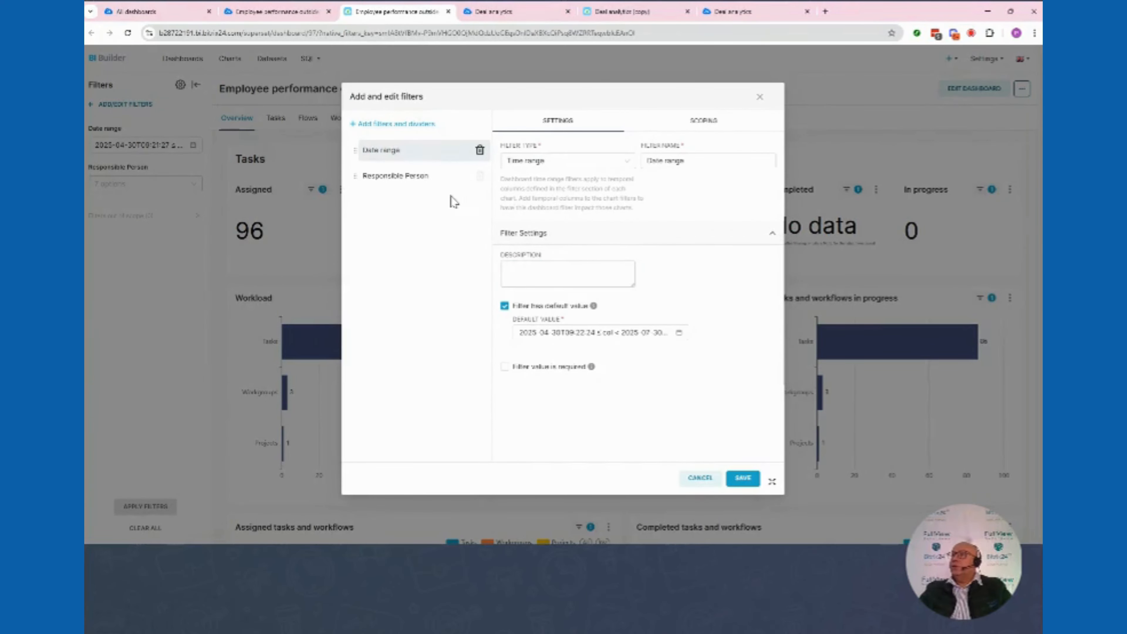
left_click(415, 182)
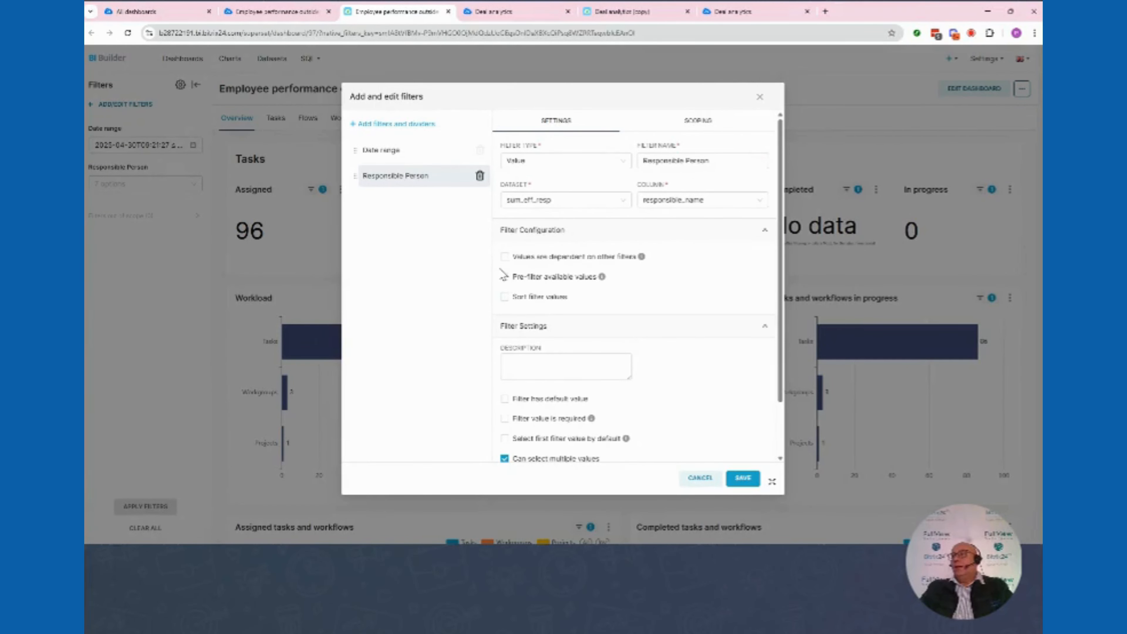
mouse_move(643, 259)
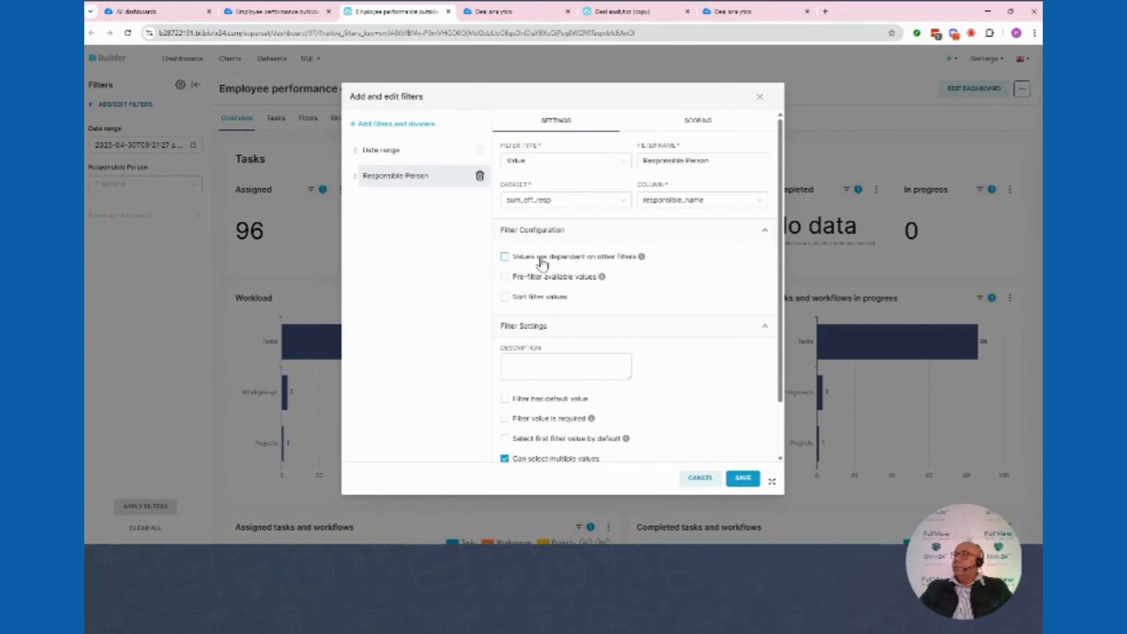
left_click(505, 258)
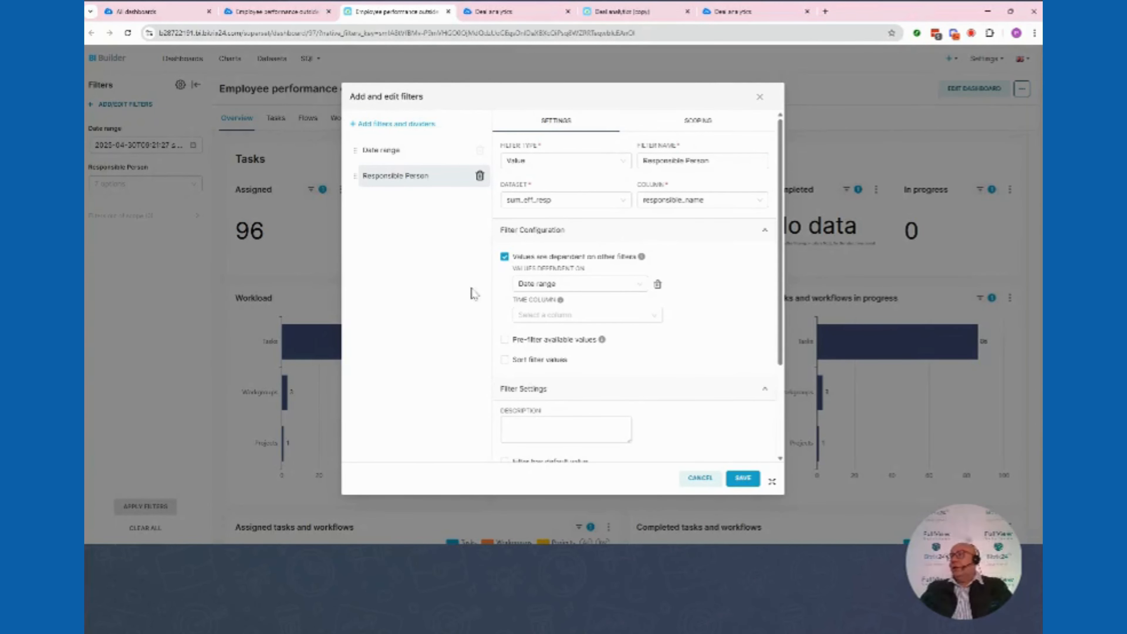
left_click(505, 258)
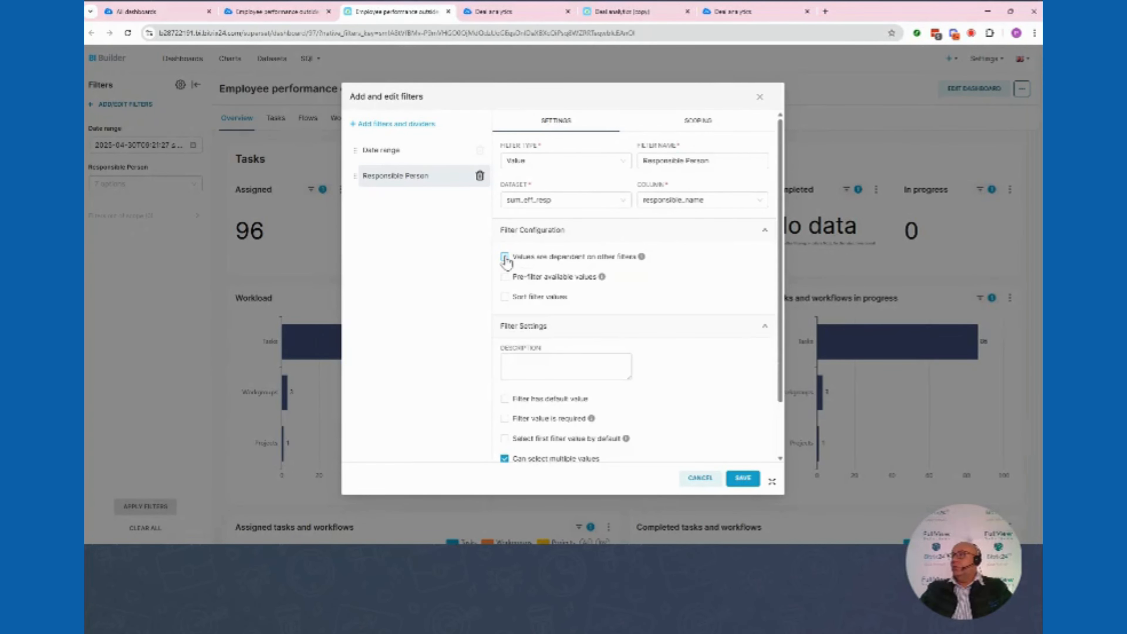
left_click(505, 278)
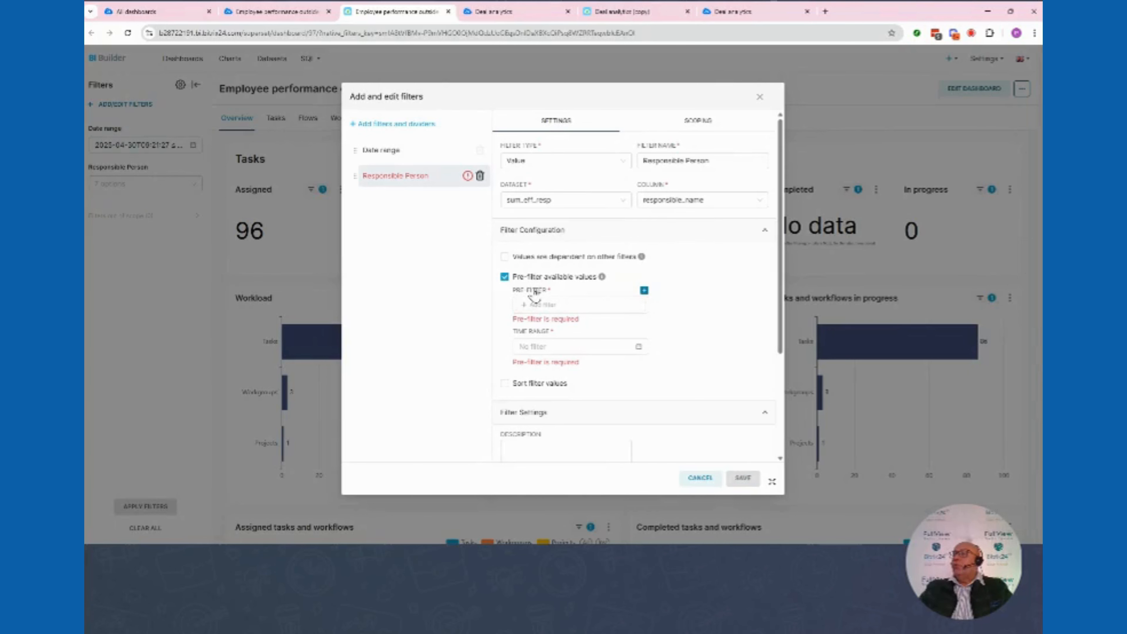
left_click(505, 278)
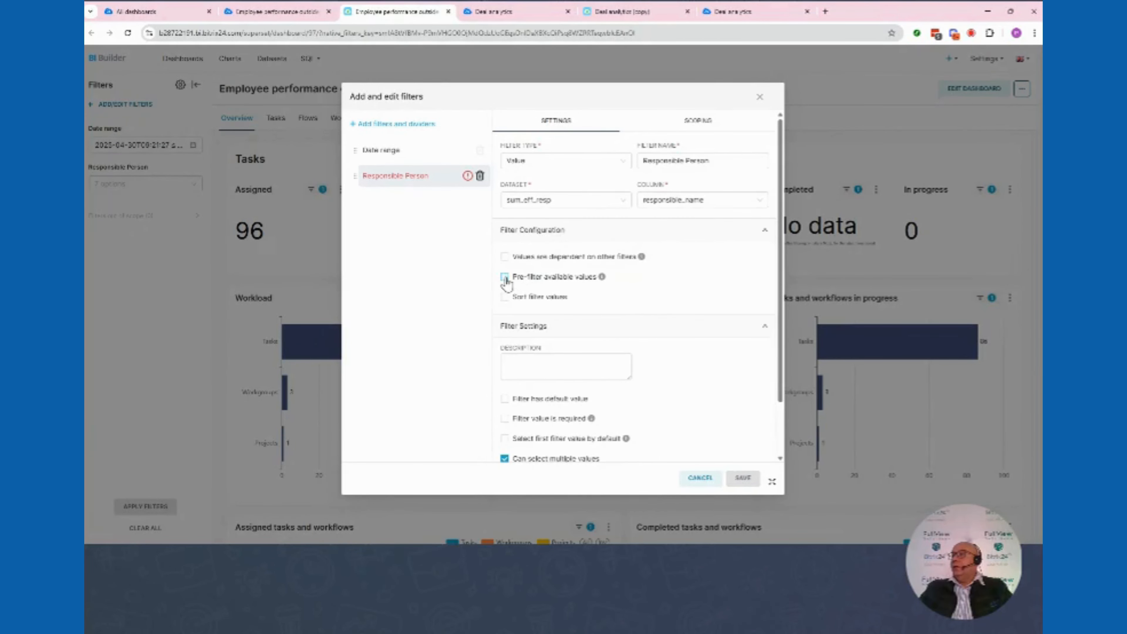
Sort the Responsible Person filter's values in descending order by the COUNT(*) metric and save the filter
left_click(505, 298)
left_click(588, 327)
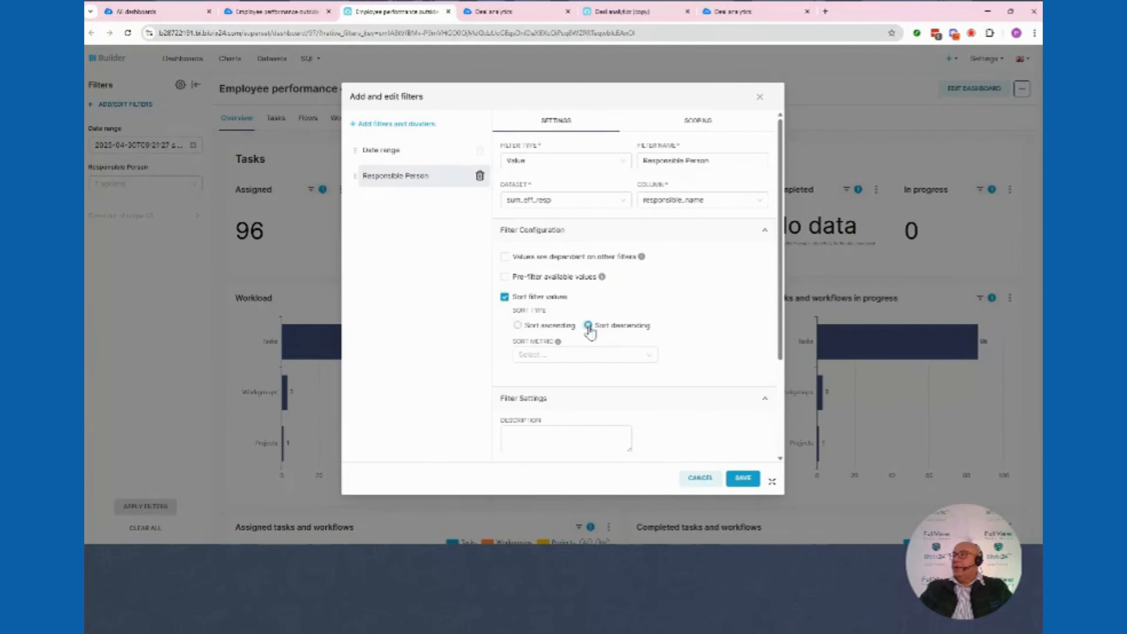
left_click(648, 355)
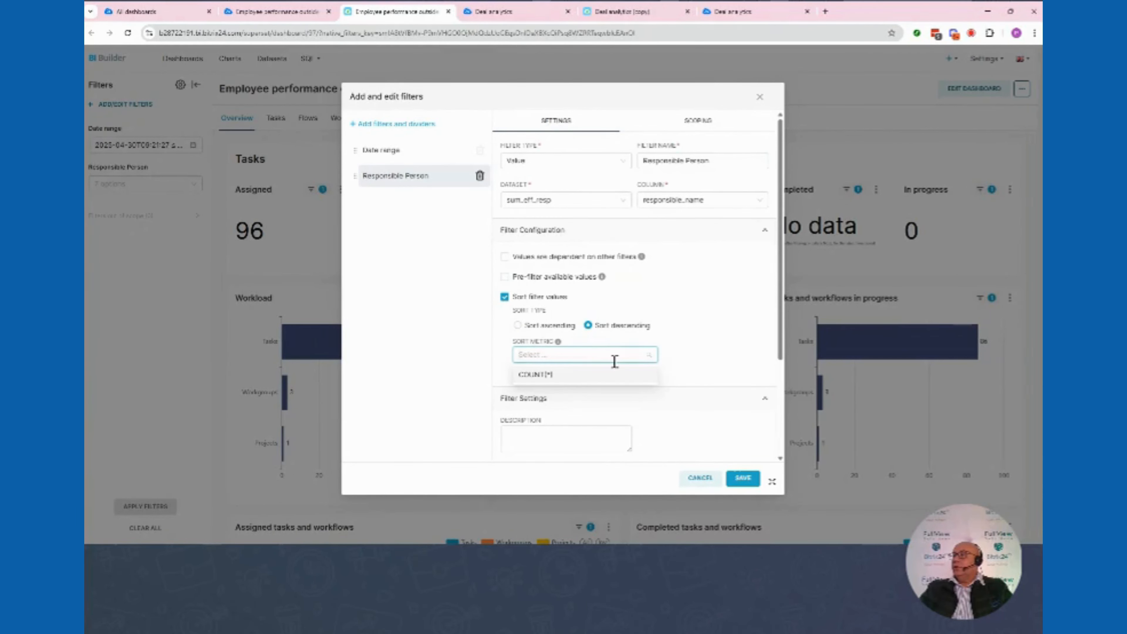
left_click(546, 376)
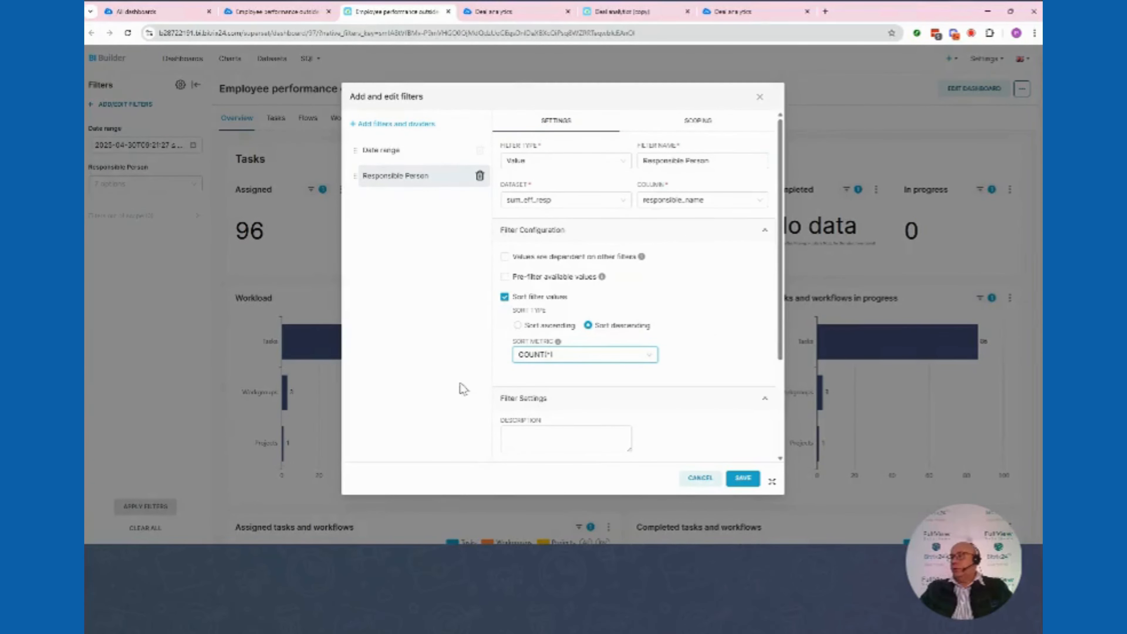
scroll(717, 355, "down", 3)
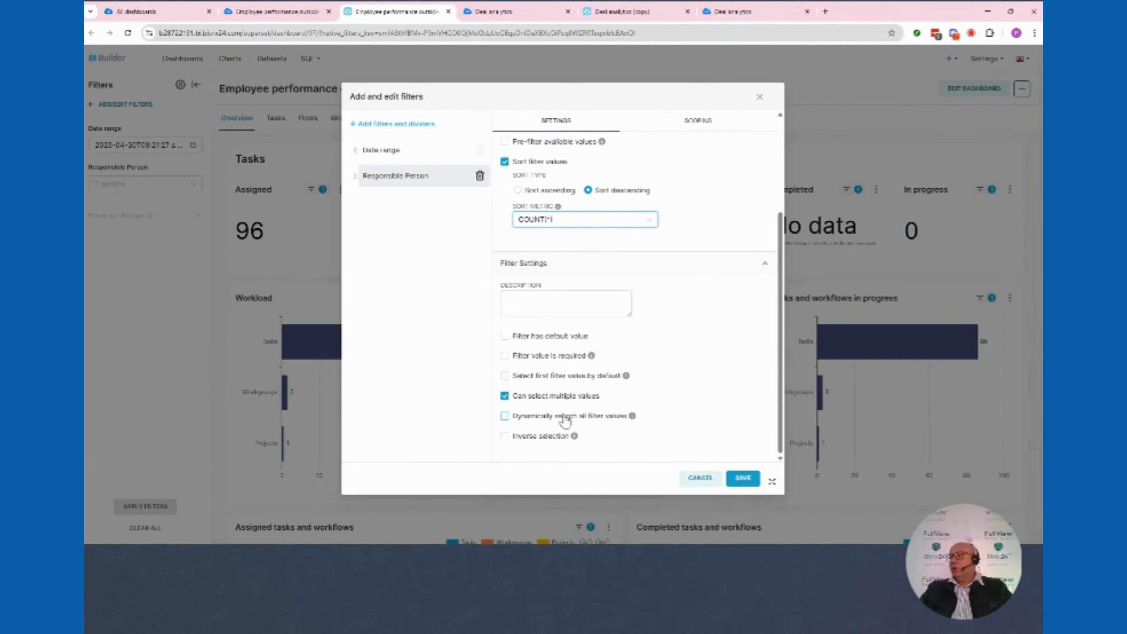
left_click(504, 417)
left_click(504, 417)
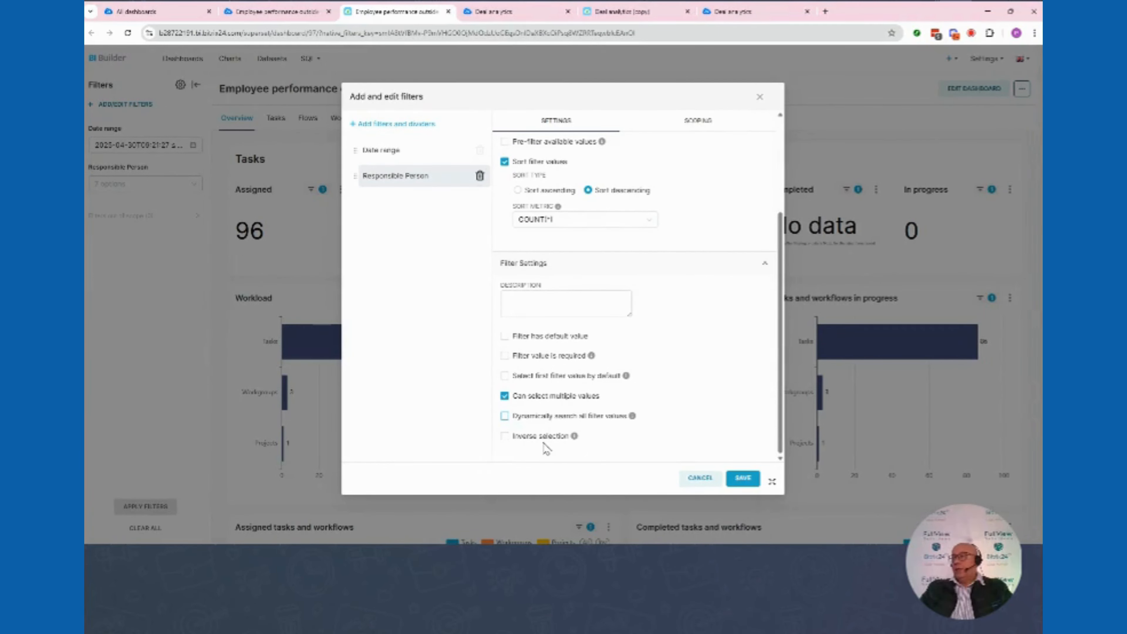
mouse_move(575, 438)
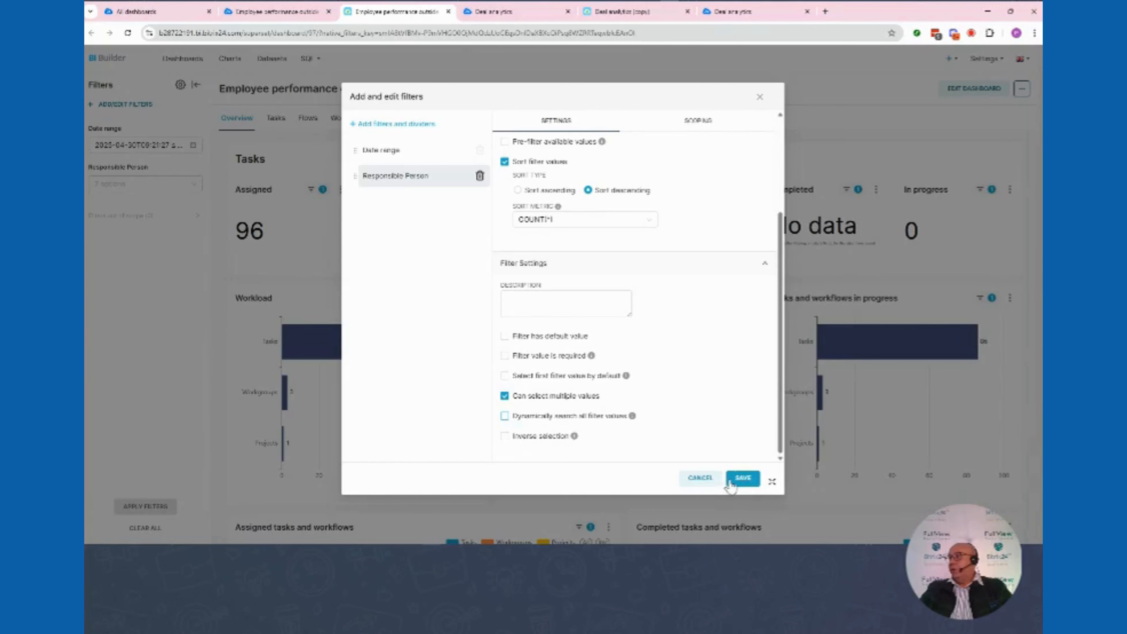
left_click(748, 482)
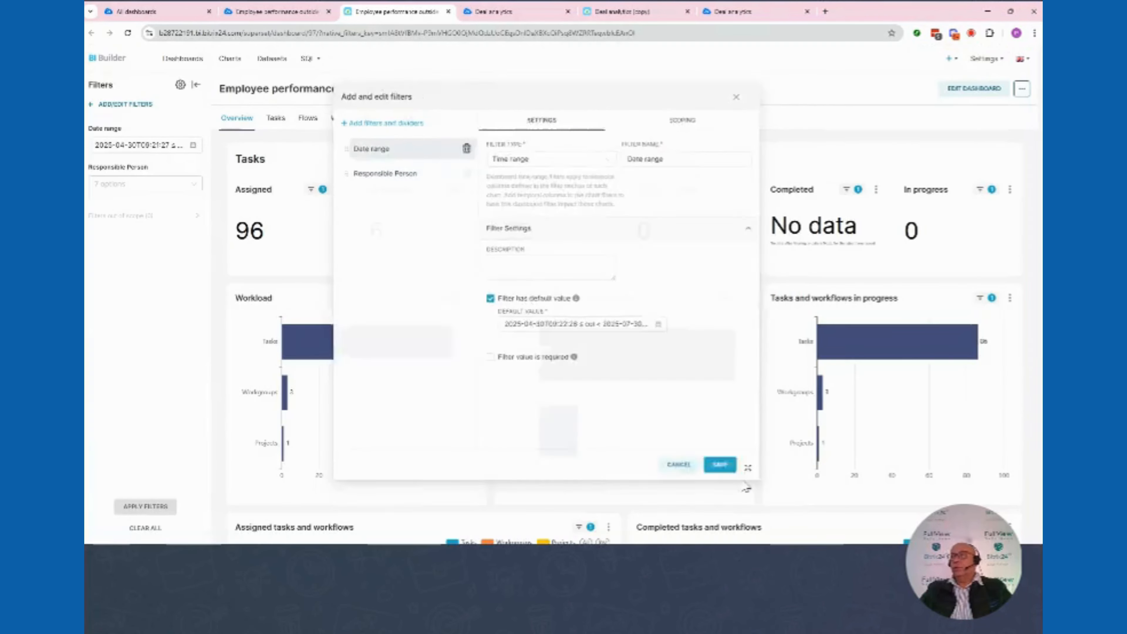
Apply the Responsible Person filter with Bitrix24 Helper and cross-filter the dashboard by the Tasks bar of the Workload chart
left_click(170, 184)
left_click(128, 221)
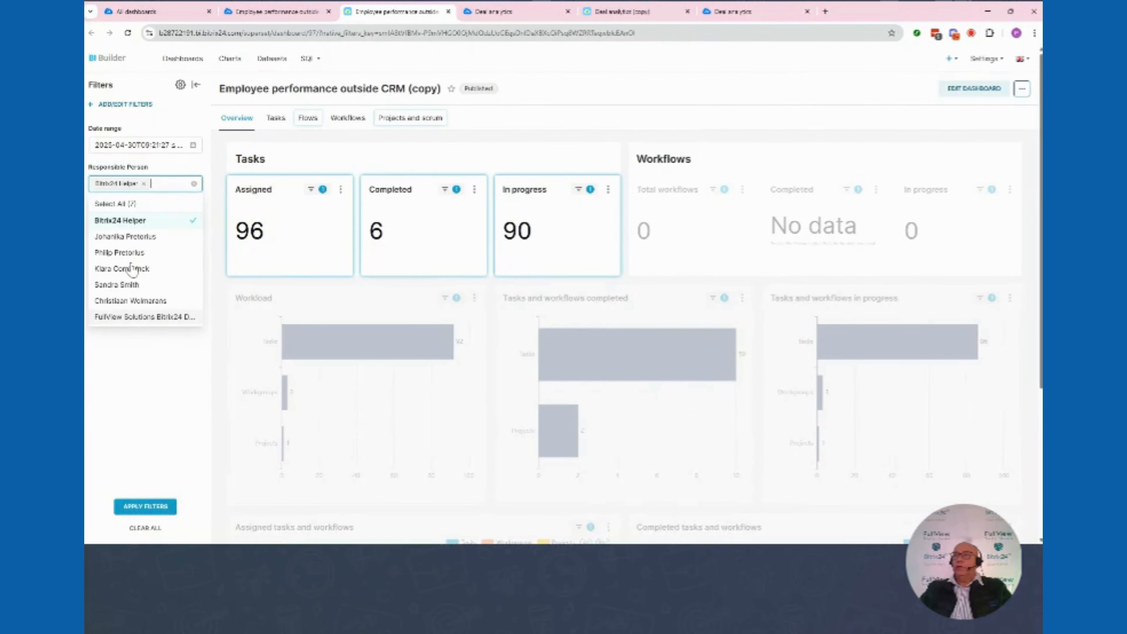
left_click(146, 507)
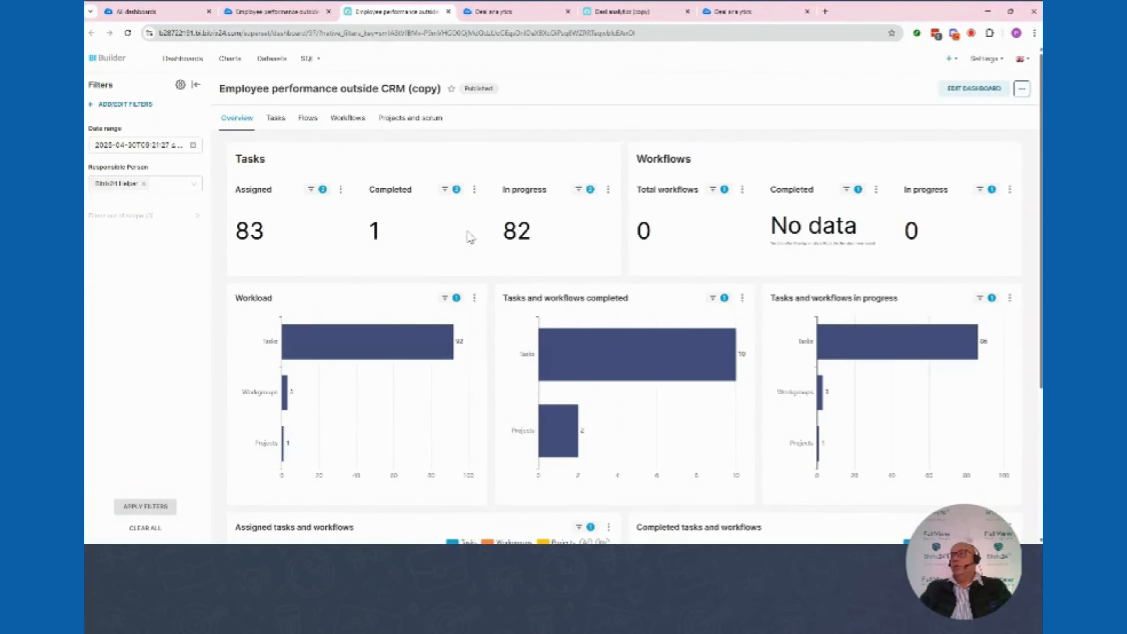
mouse_move(335, 338)
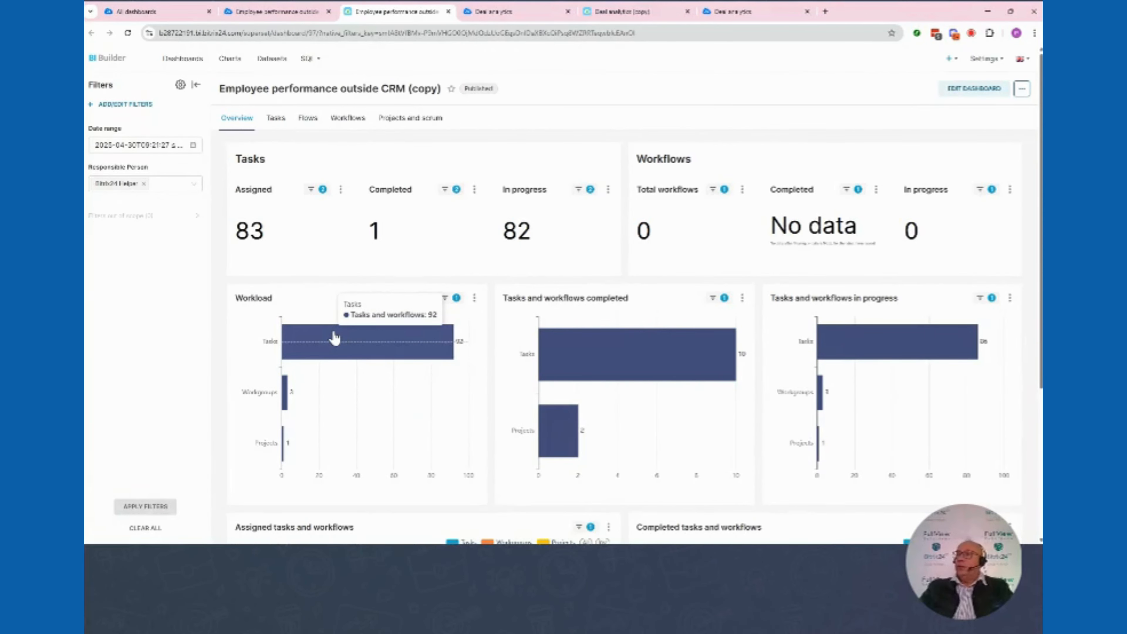
left_click(334, 335)
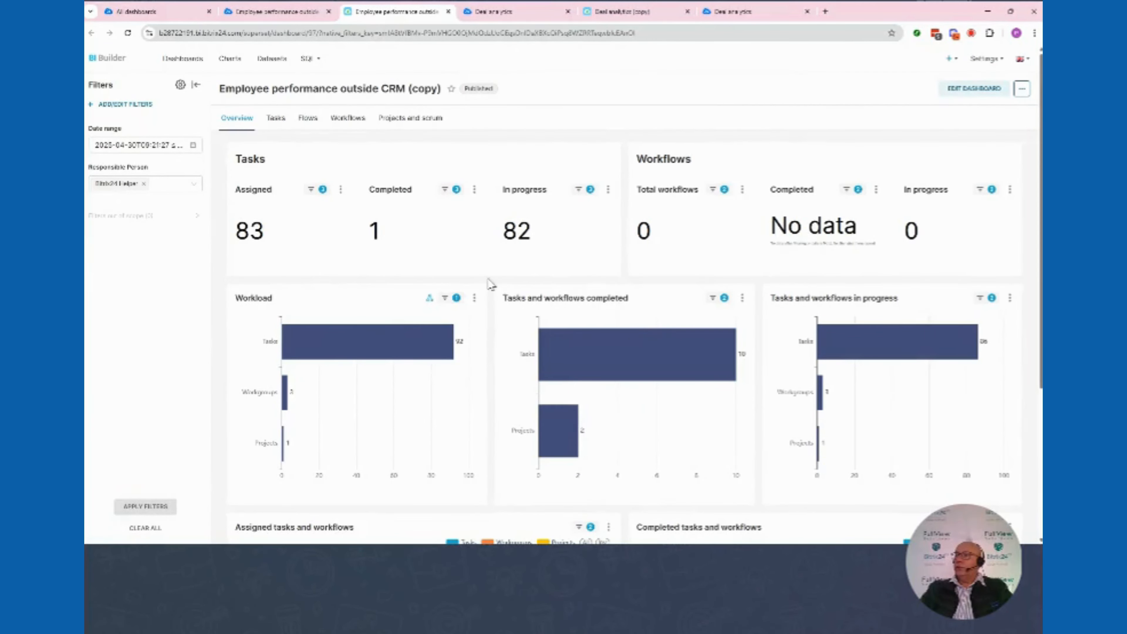
Remove Bitrix24 Helper from the Responsible Person filter and reapply the dashboard filters
left_click(144, 183)
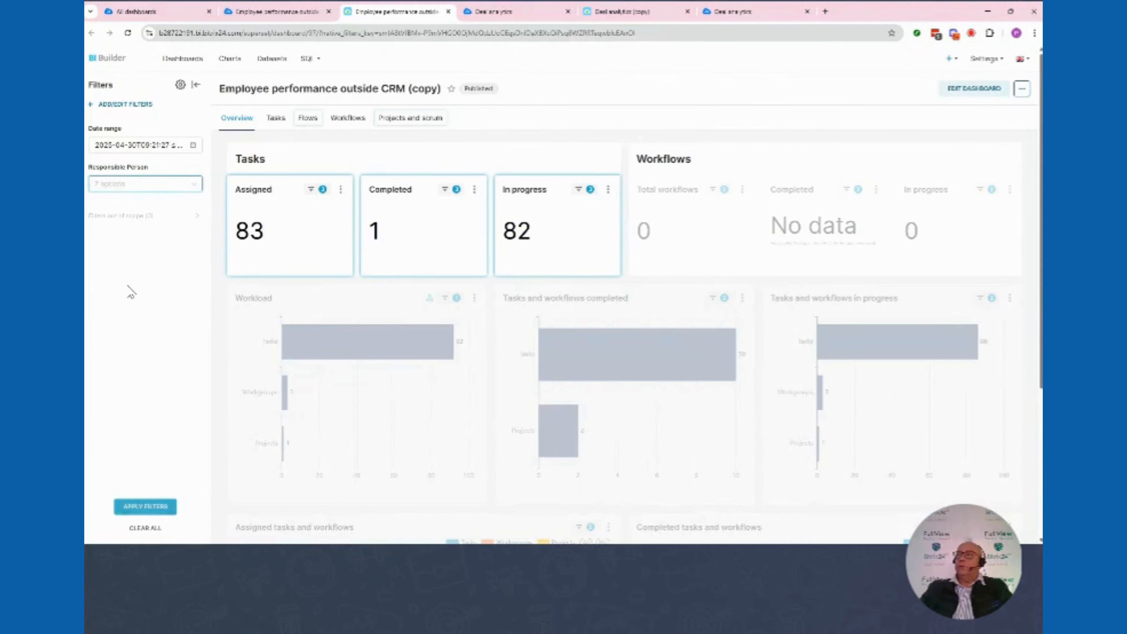
left_click(142, 506)
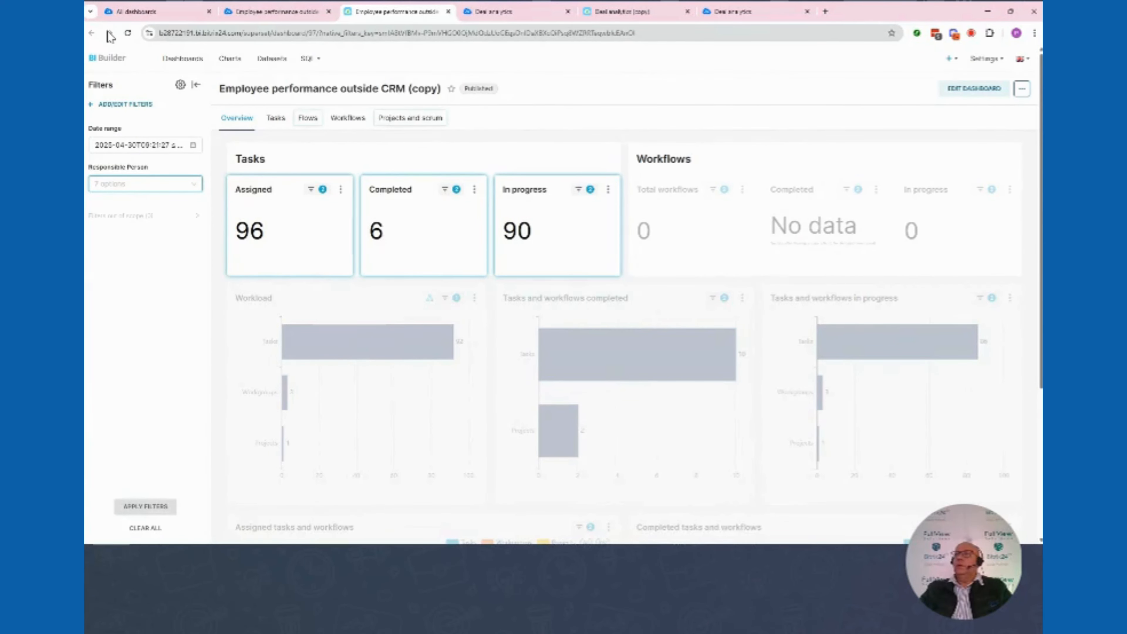
Cross-filter the Deal analytics (copy) dashboard by the MIGHTY MINES deal and clear that cross-filter
left_click(257, 12)
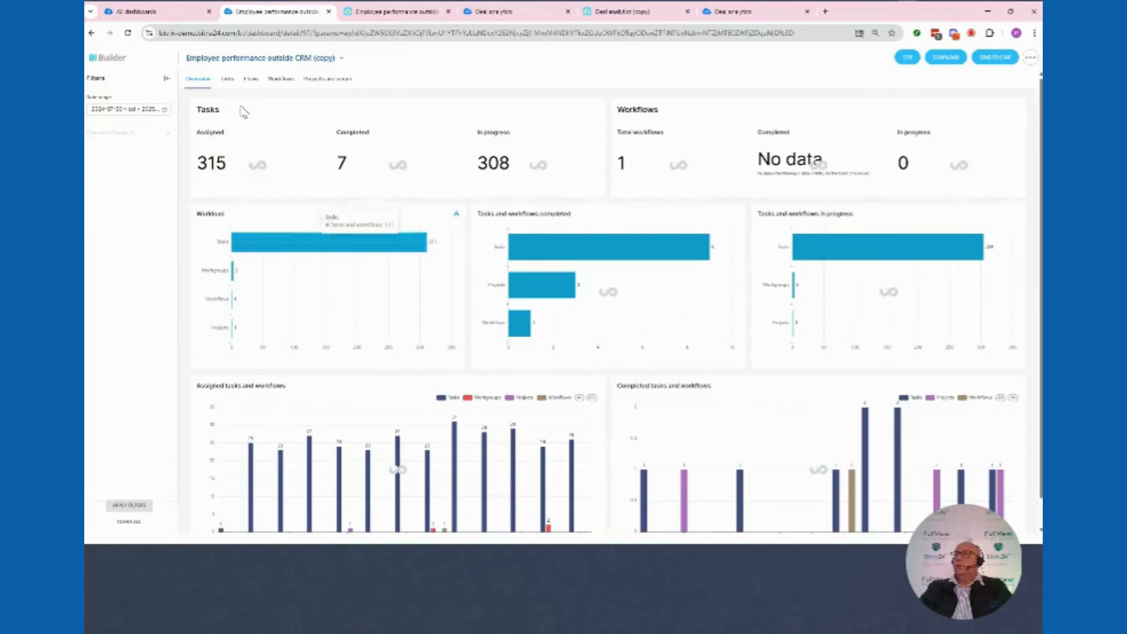
left_click(494, 12)
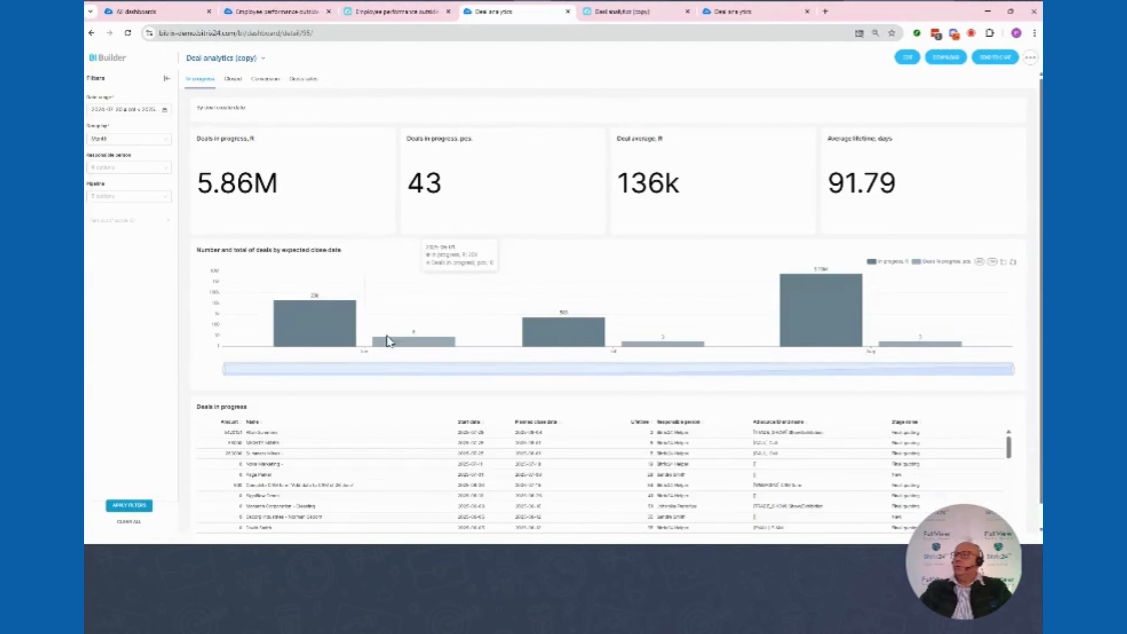
left_click(267, 443)
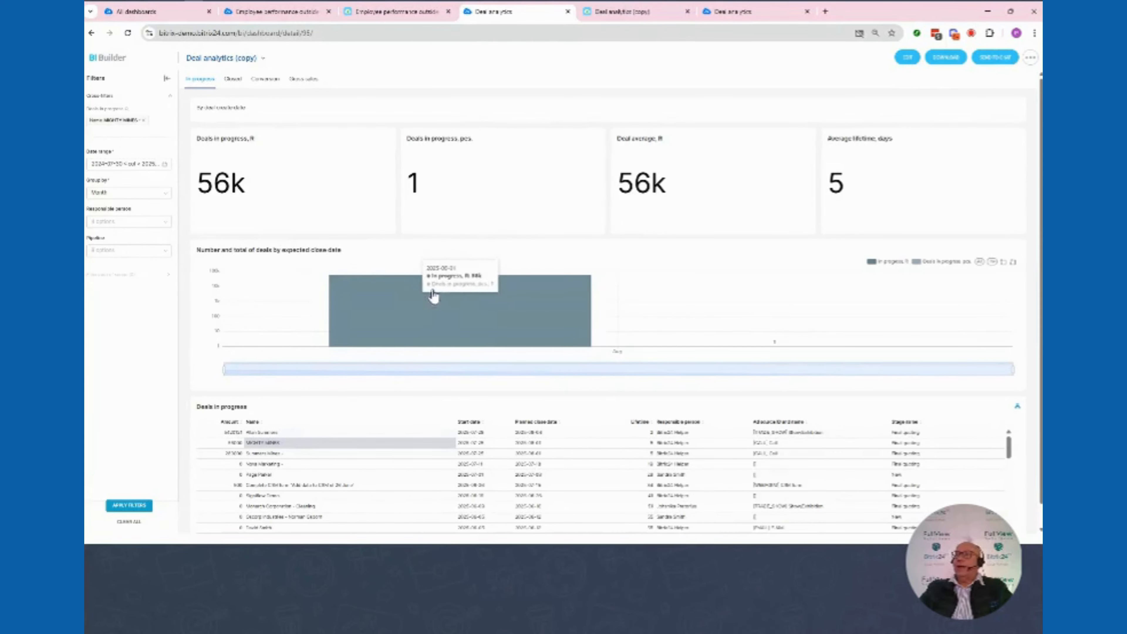
left_click(143, 121)
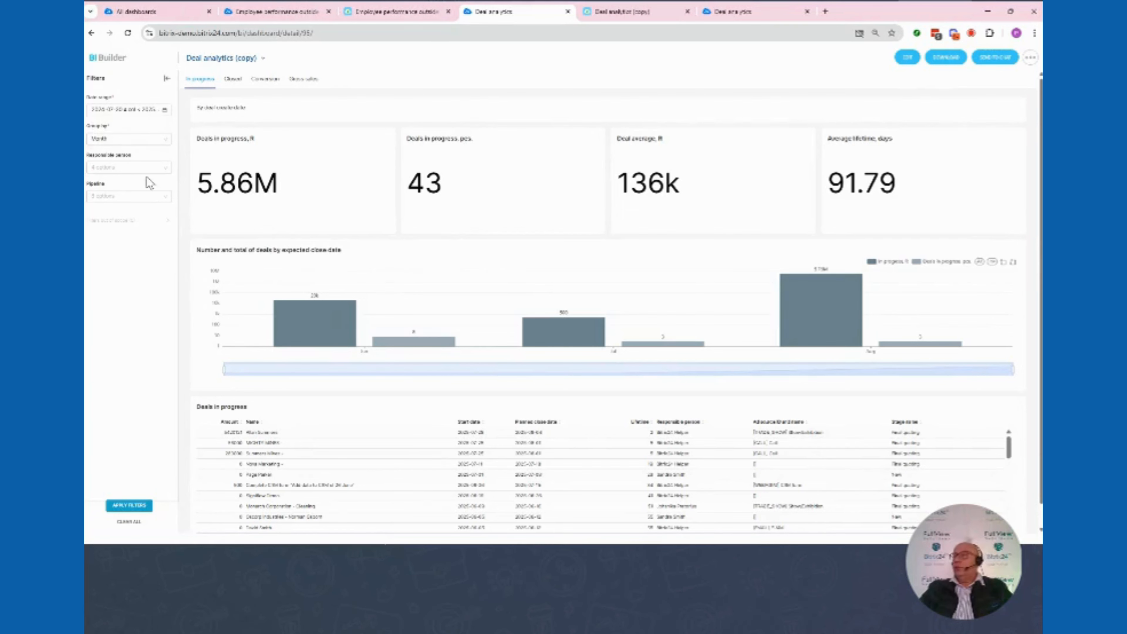
Return to the Employee performance outside CRM copy, check the Assigned chart's options, and view the lists of charts and dashboards
left_click(362, 12)
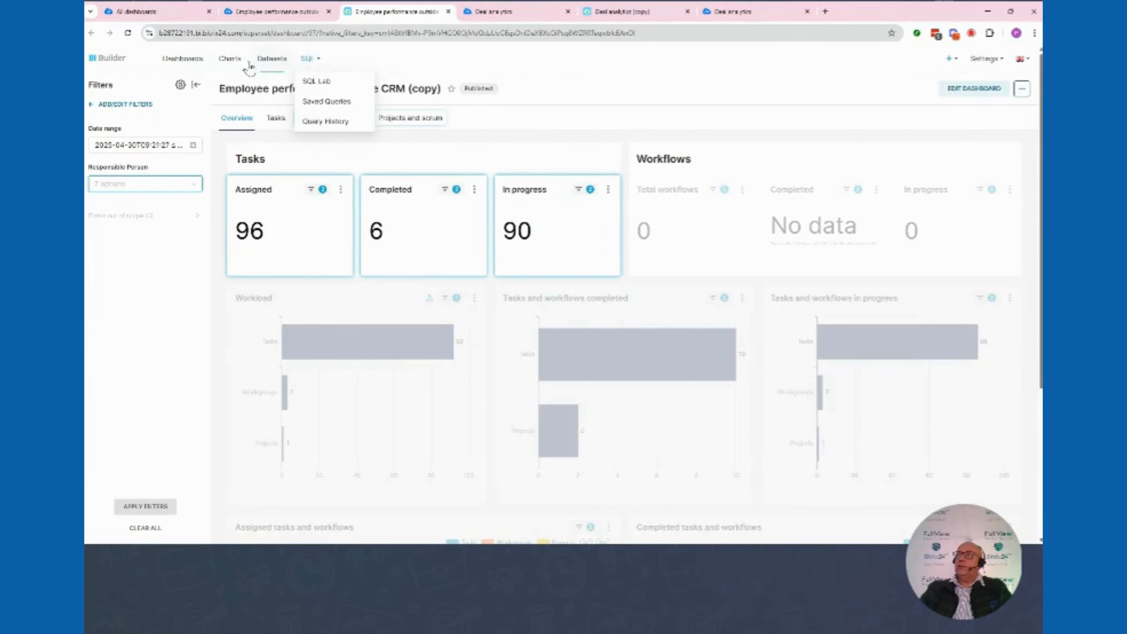
left_click(341, 191)
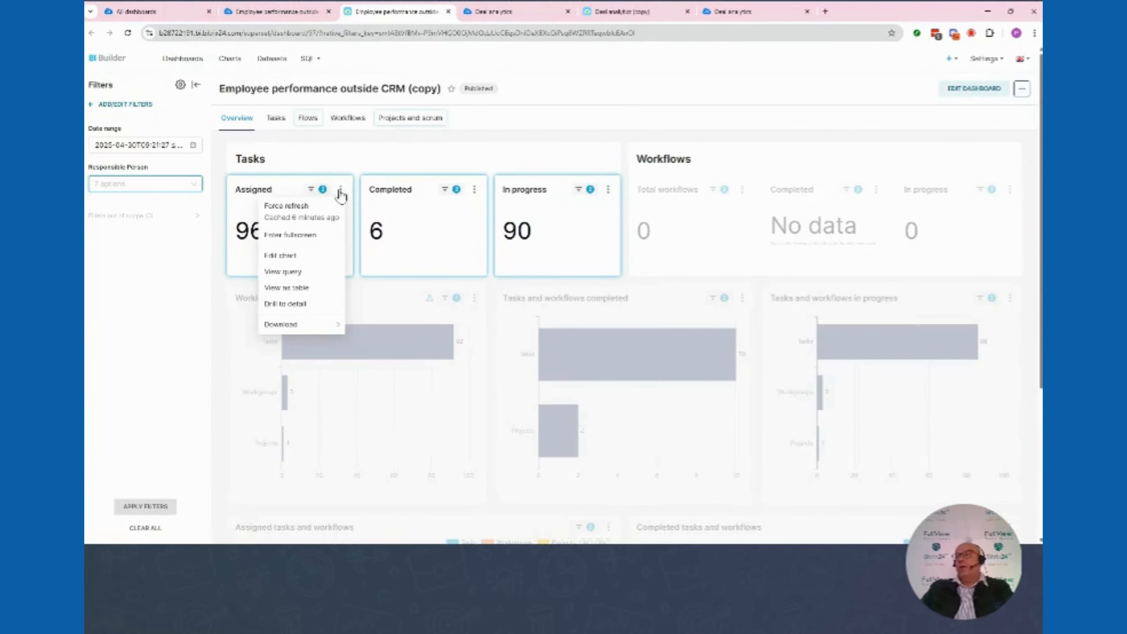
left_click(230, 59)
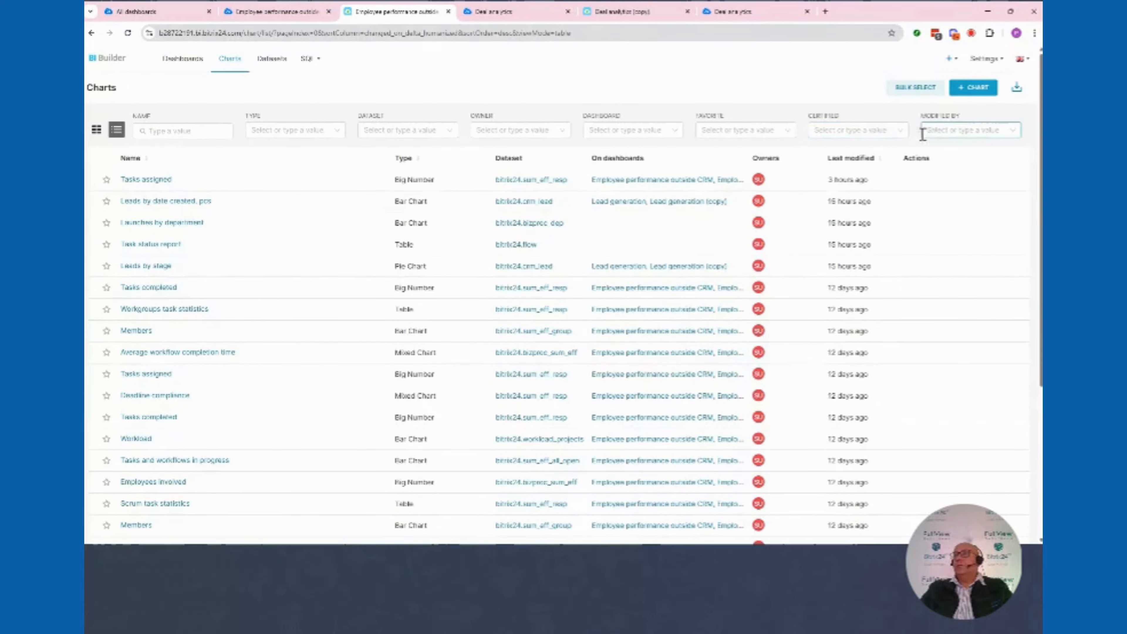
left_click(190, 66)
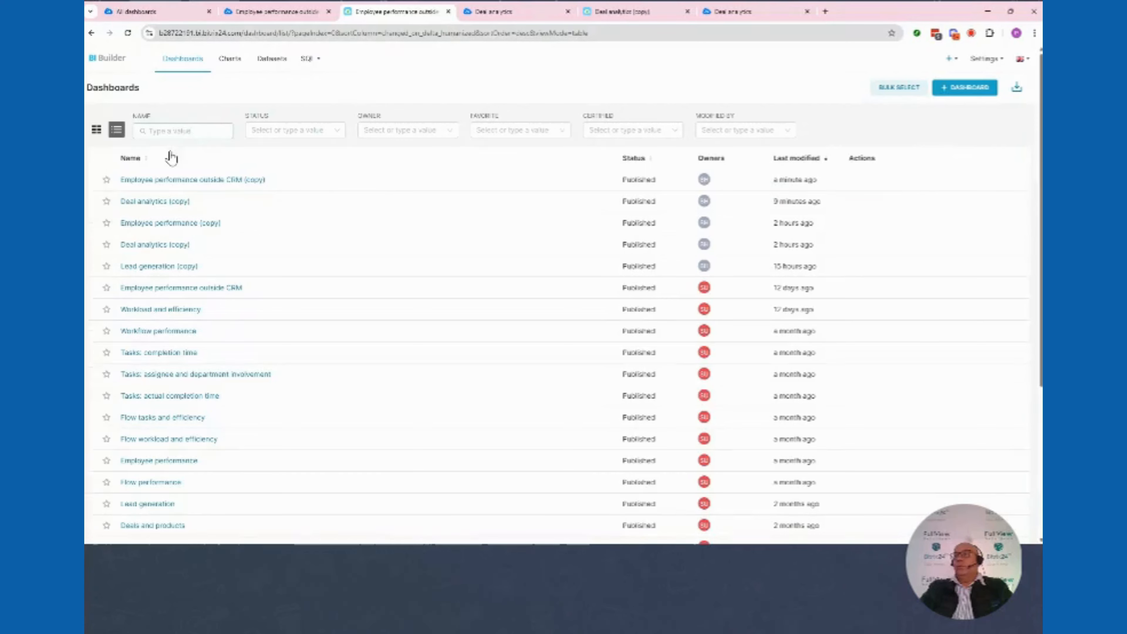
Open the Employee performance outside CRM (copy) dashboard and bring up its Assigned tasks chart for editing
left_click(189, 180)
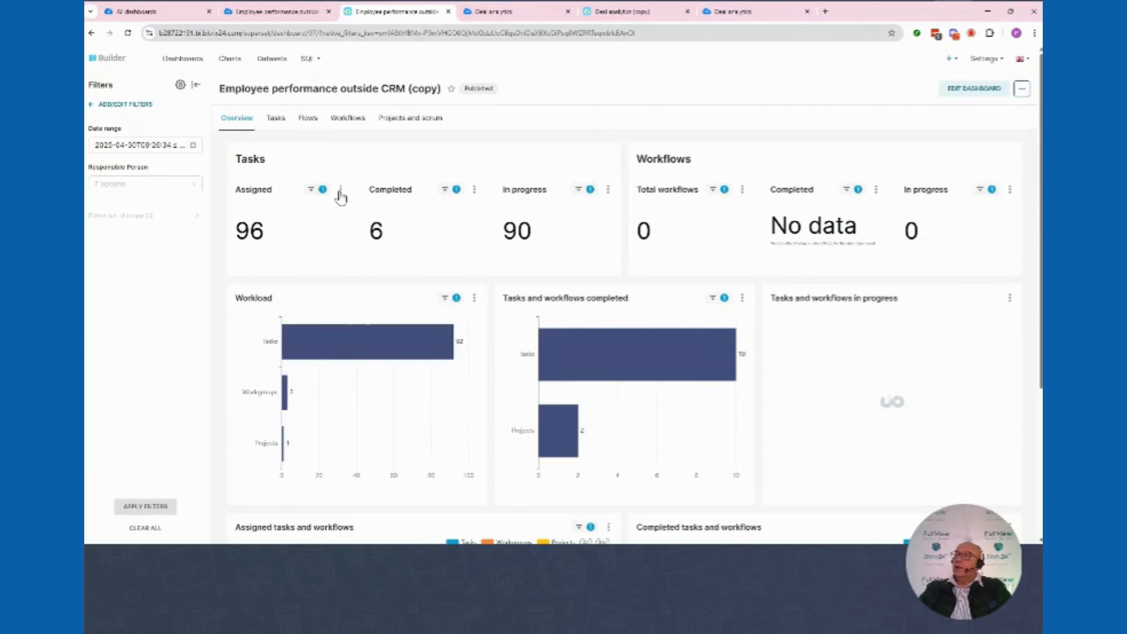
left_click(341, 190)
left_click(293, 255)
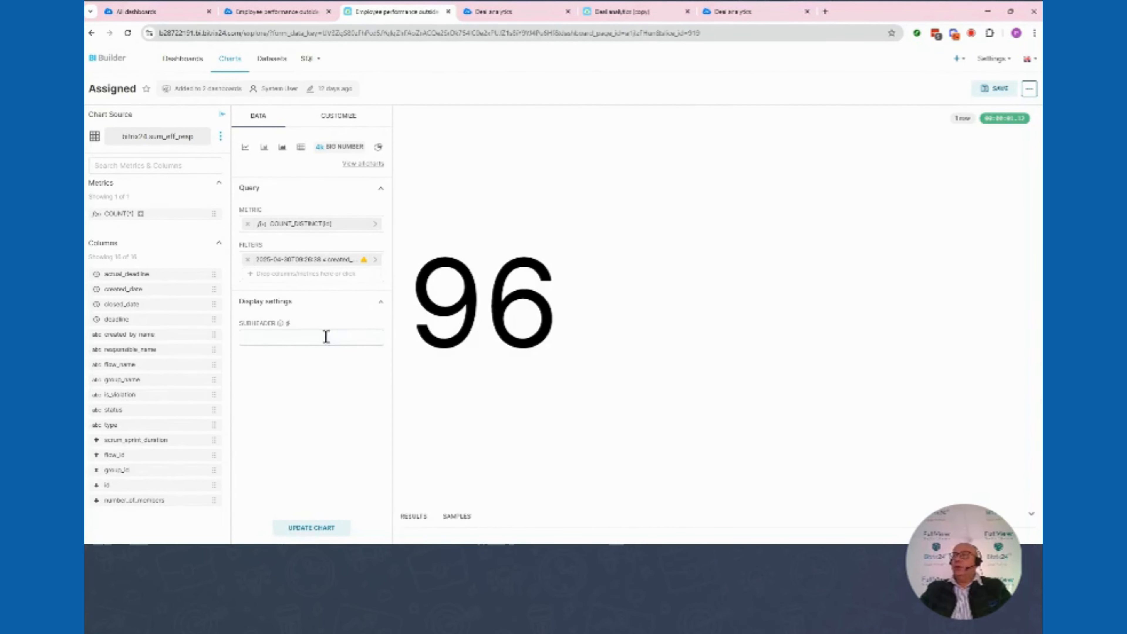
Browse the visualization types for the Assigned chart, searching for "pivot" and viewing the Popular charts while keeping Big Number selected
left_click(363, 165)
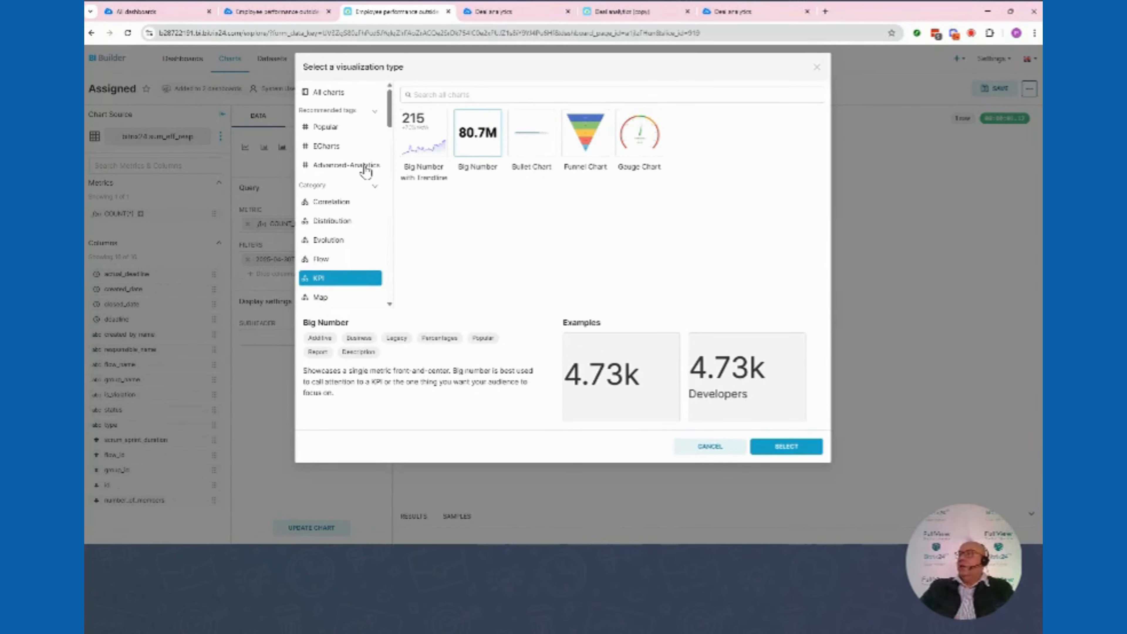
left_click(453, 94)
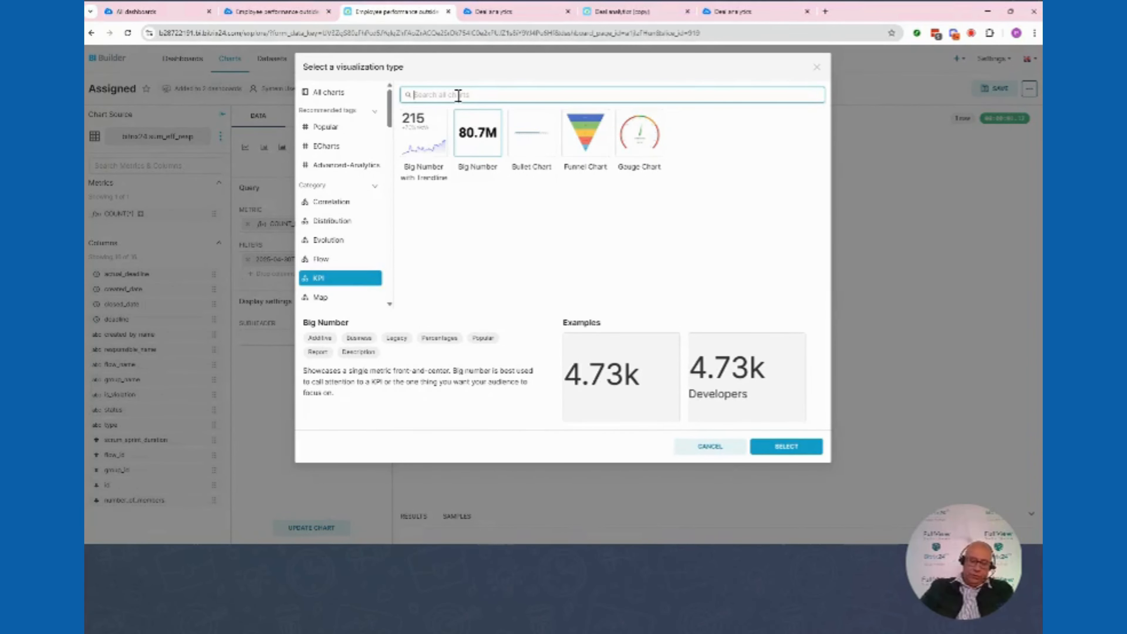
type("pivot")
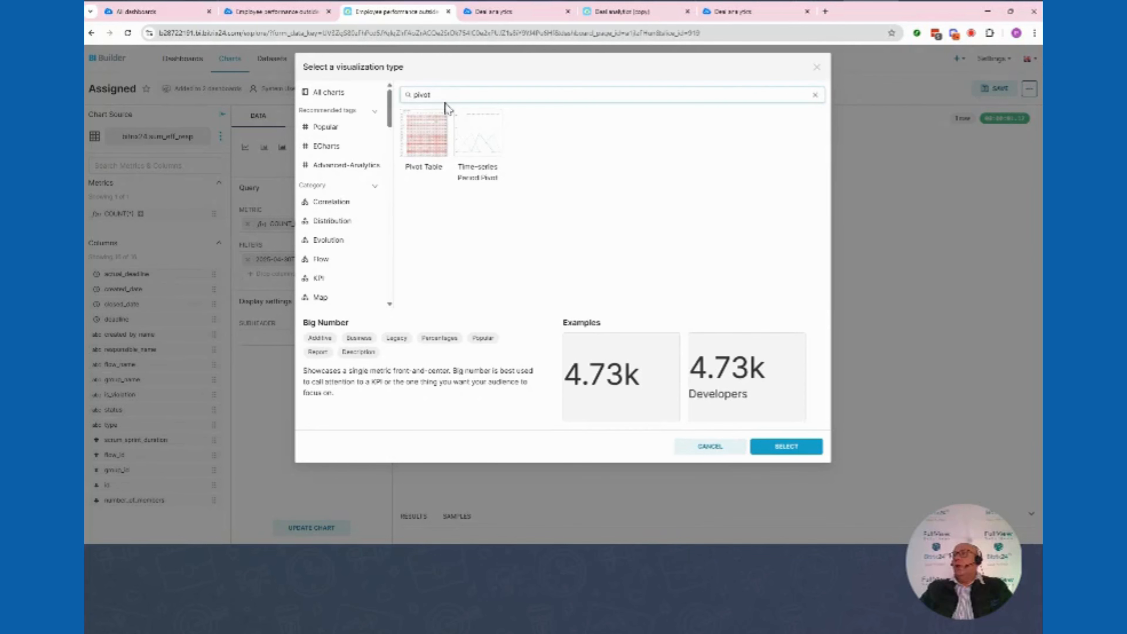
left_click_drag(441, 94, 406, 95)
key("BackSpace")
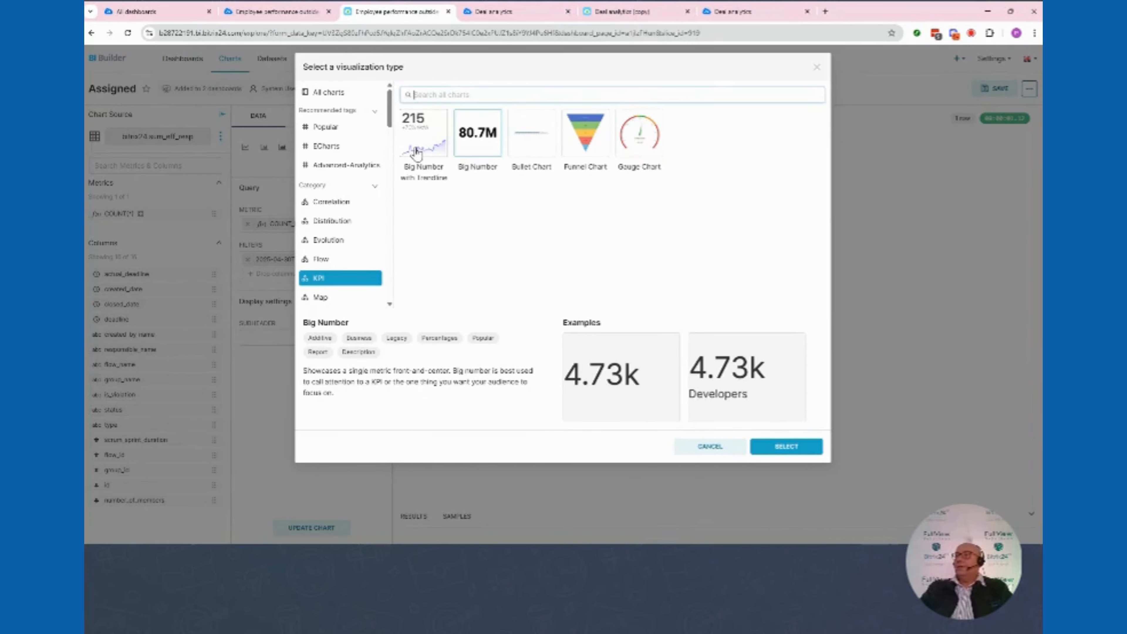
left_click(326, 127)
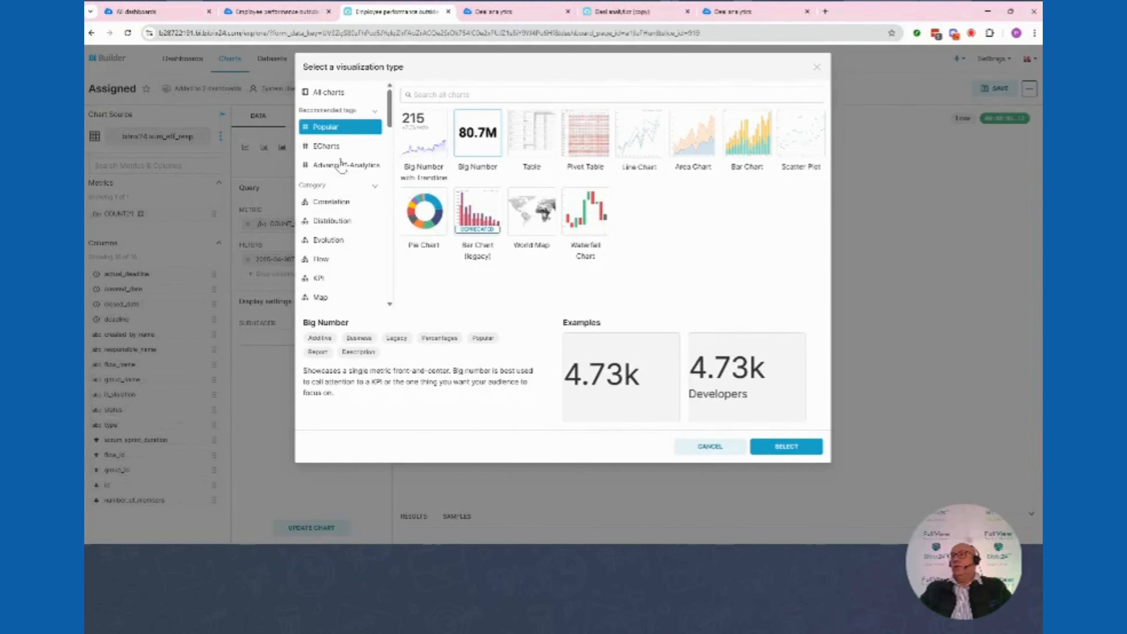
left_click(441, 93)
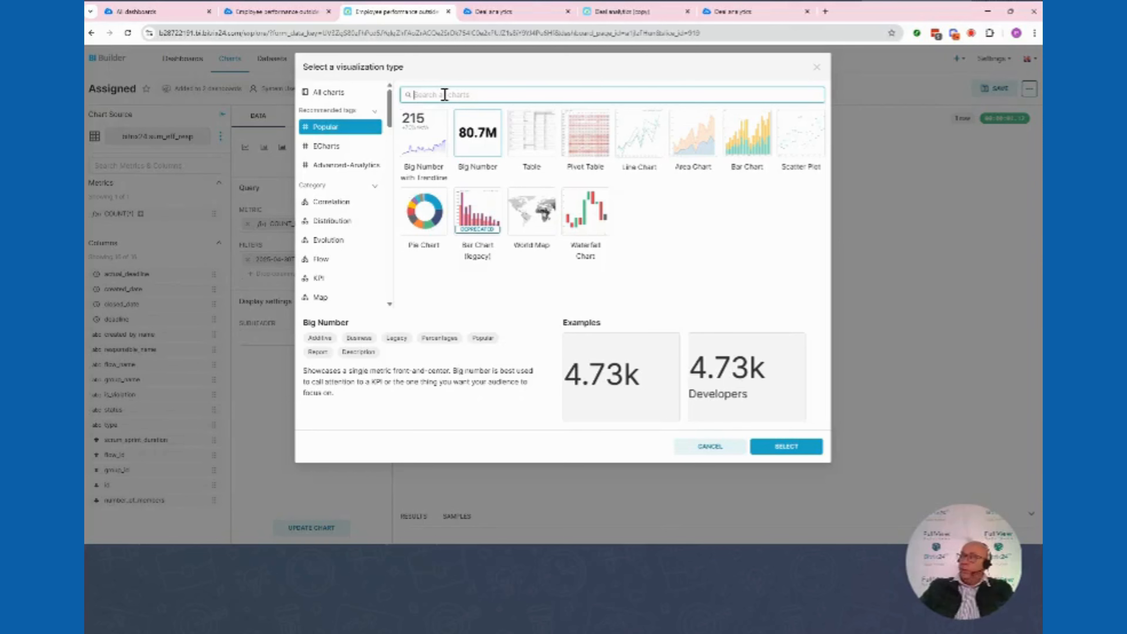
left_click(756, 447)
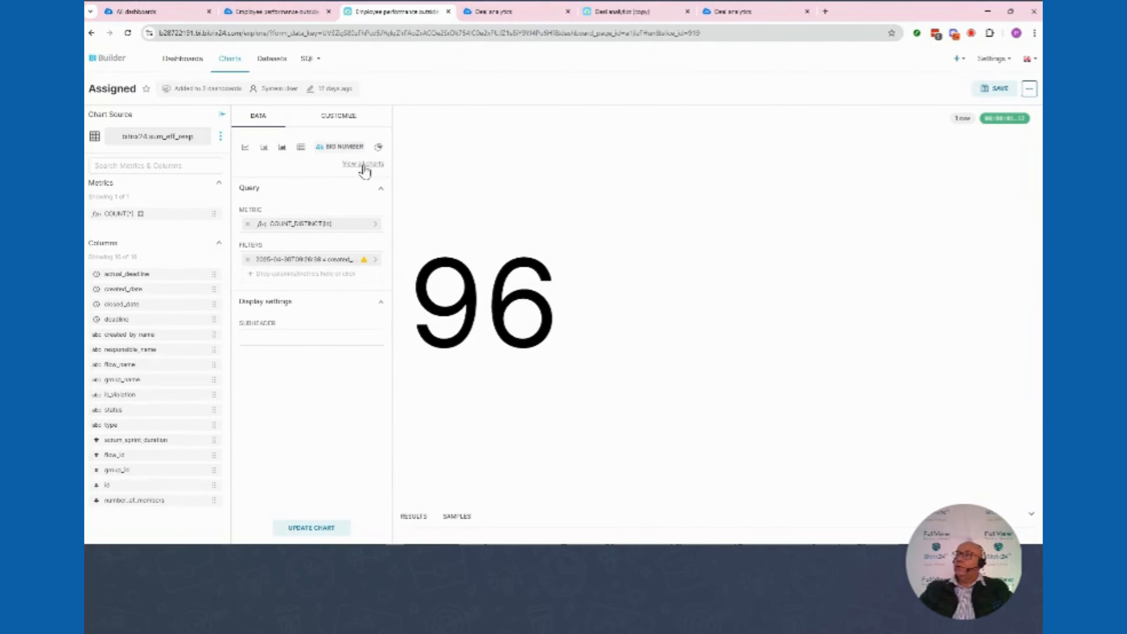
Convert the Assigned chart to a Gauge Chart, update it, and save it as a new chart named Assigned
left_click(363, 164)
left_click(639, 134)
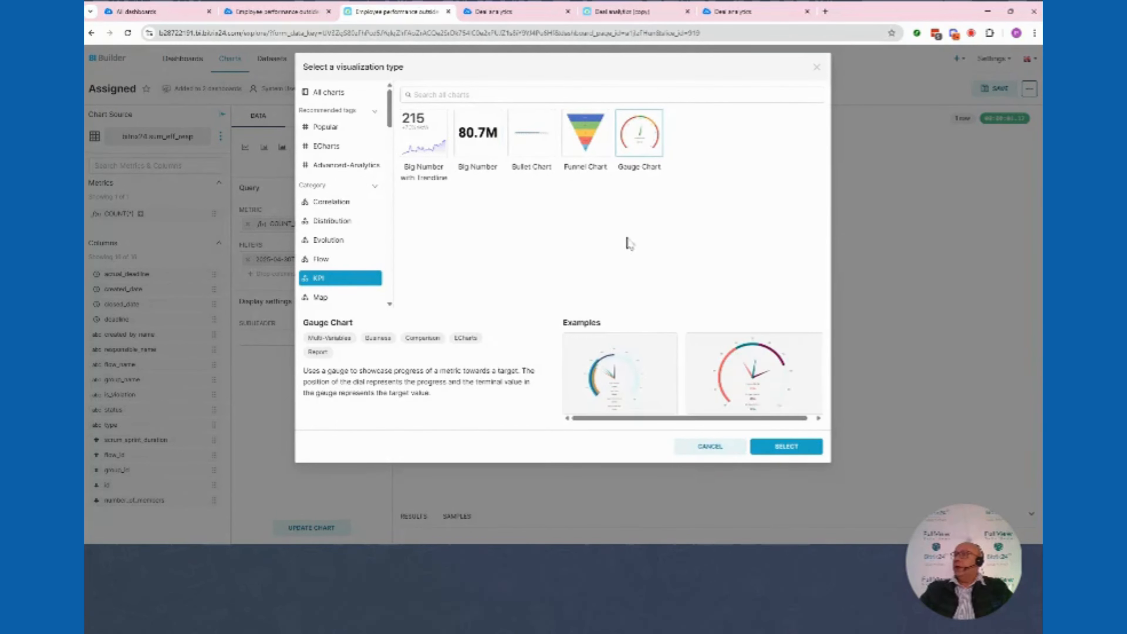
left_click(787, 446)
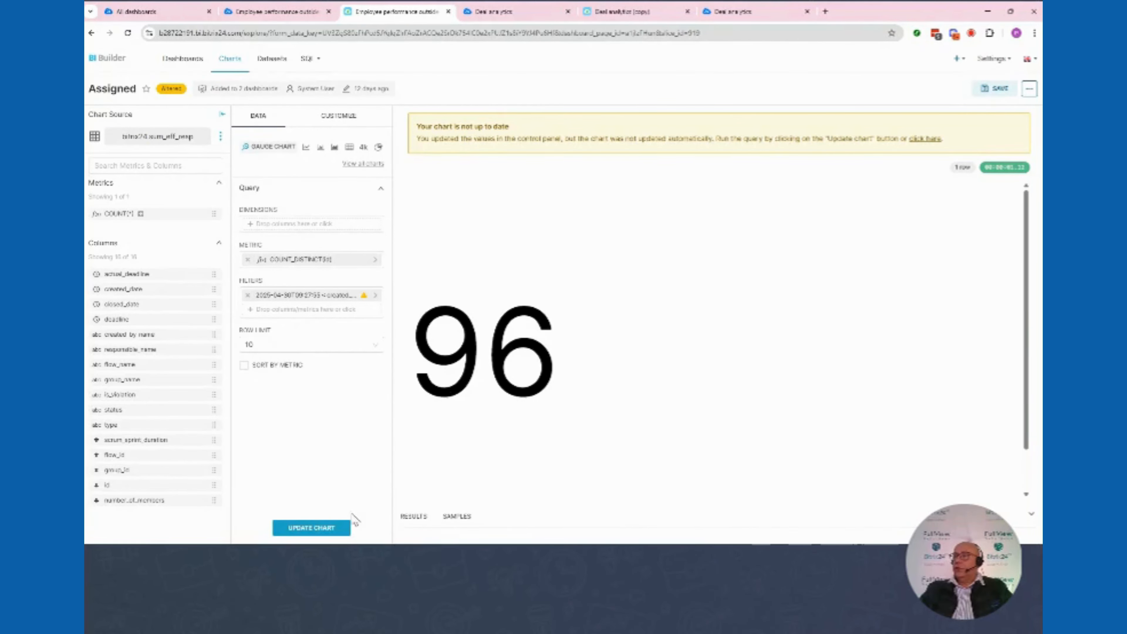
left_click(303, 529)
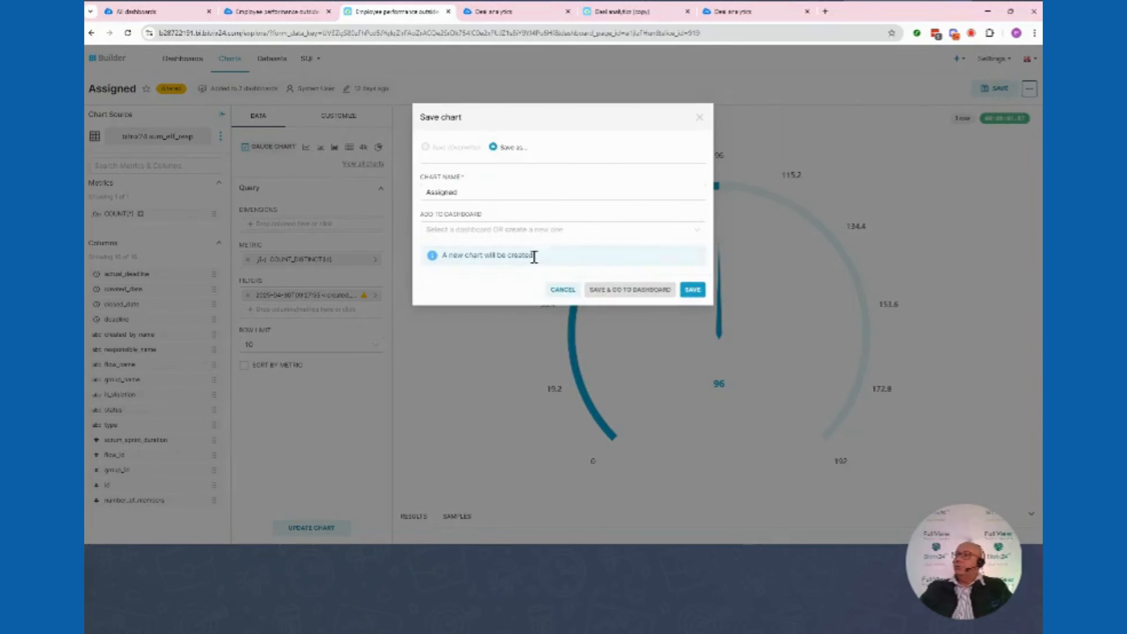
left_click(692, 289)
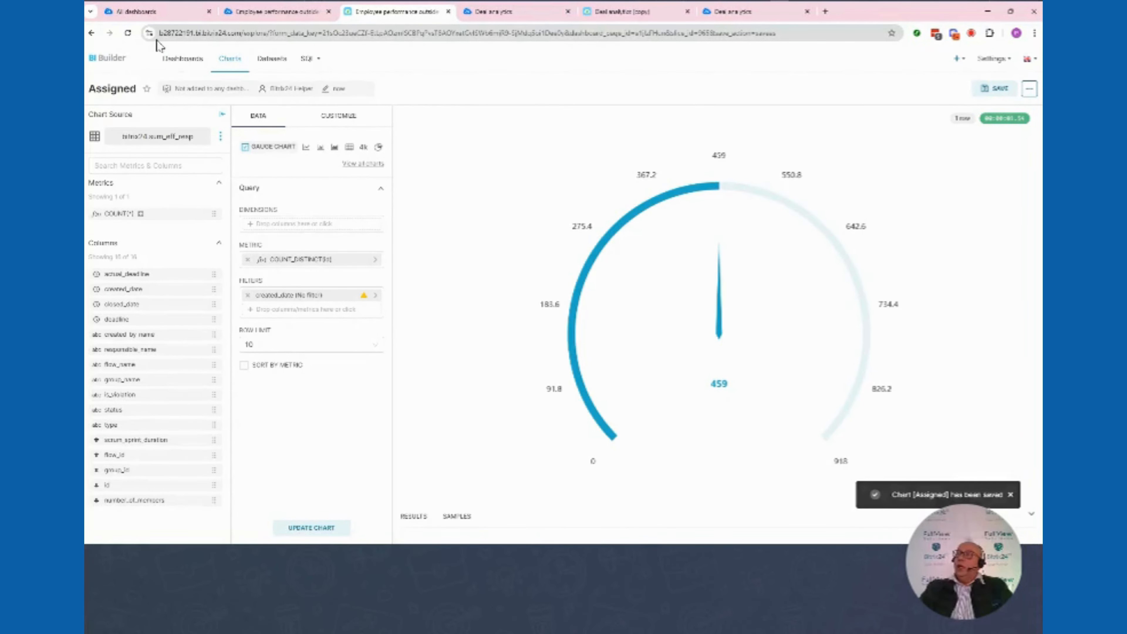
Try the D3 Category 10 color scheme on the gauge chart, and switch it to the Google Category scheme
left_click(339, 121)
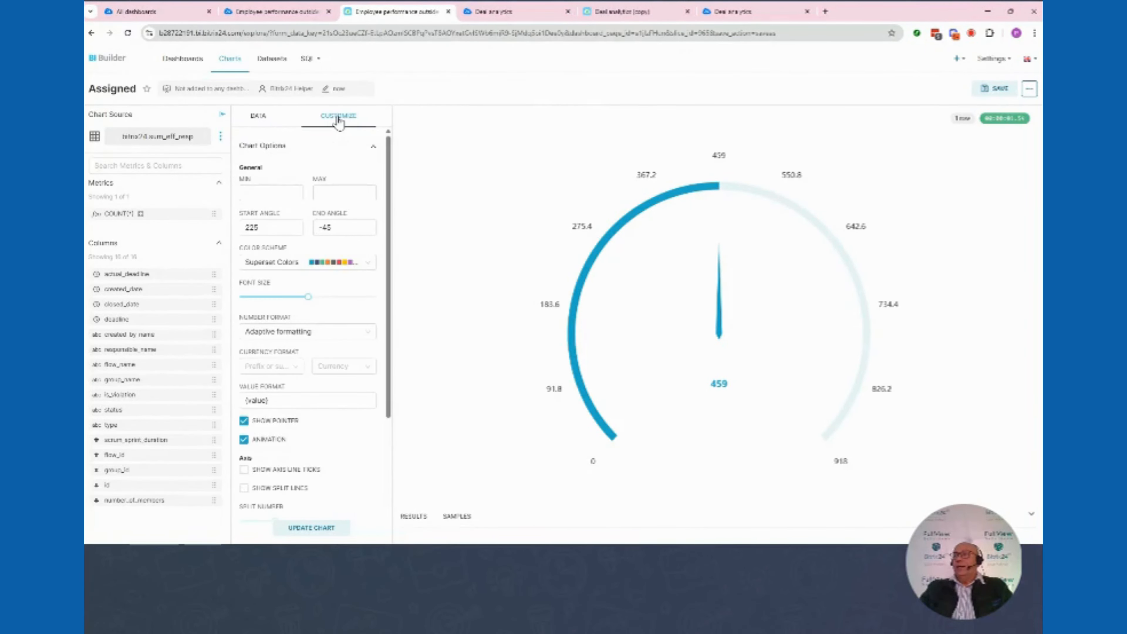
left_click(363, 262)
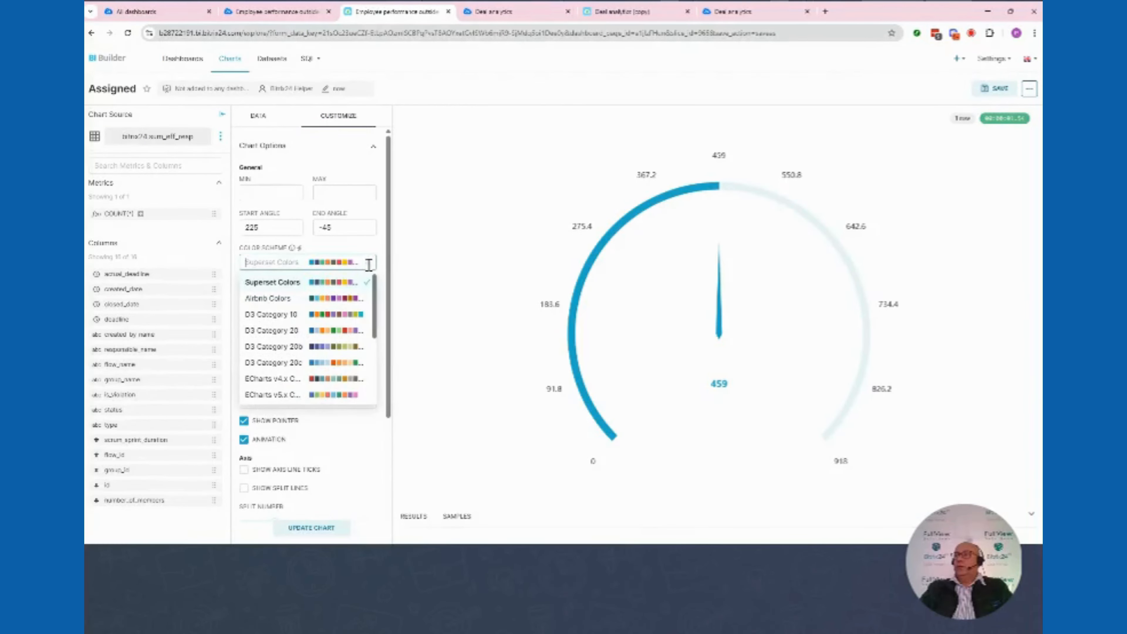
left_click(350, 316)
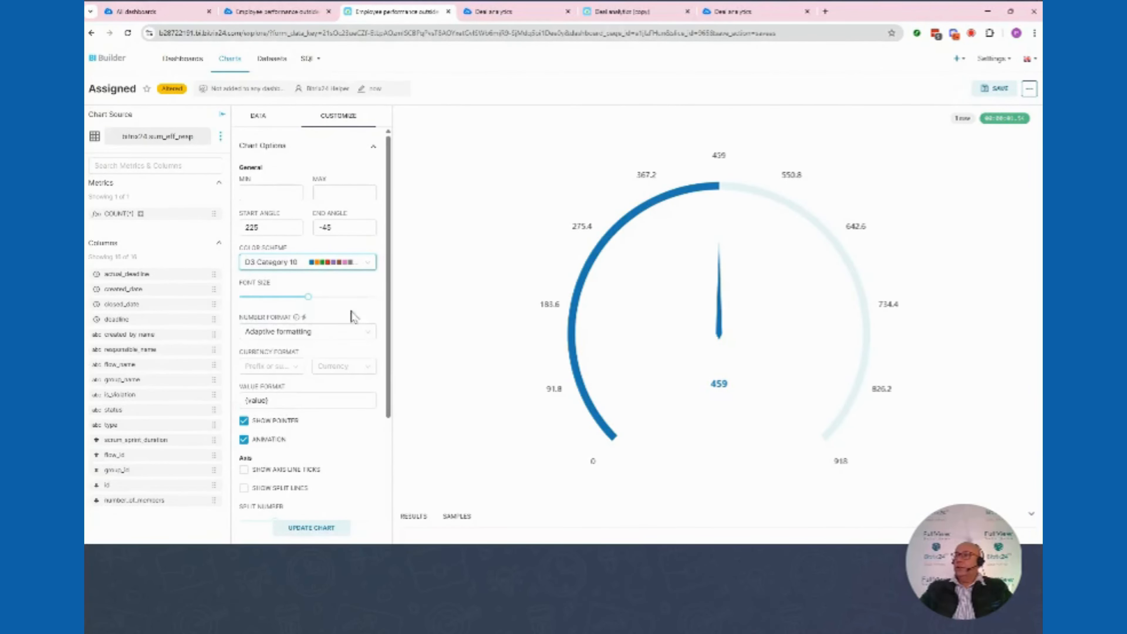
left_click(368, 267)
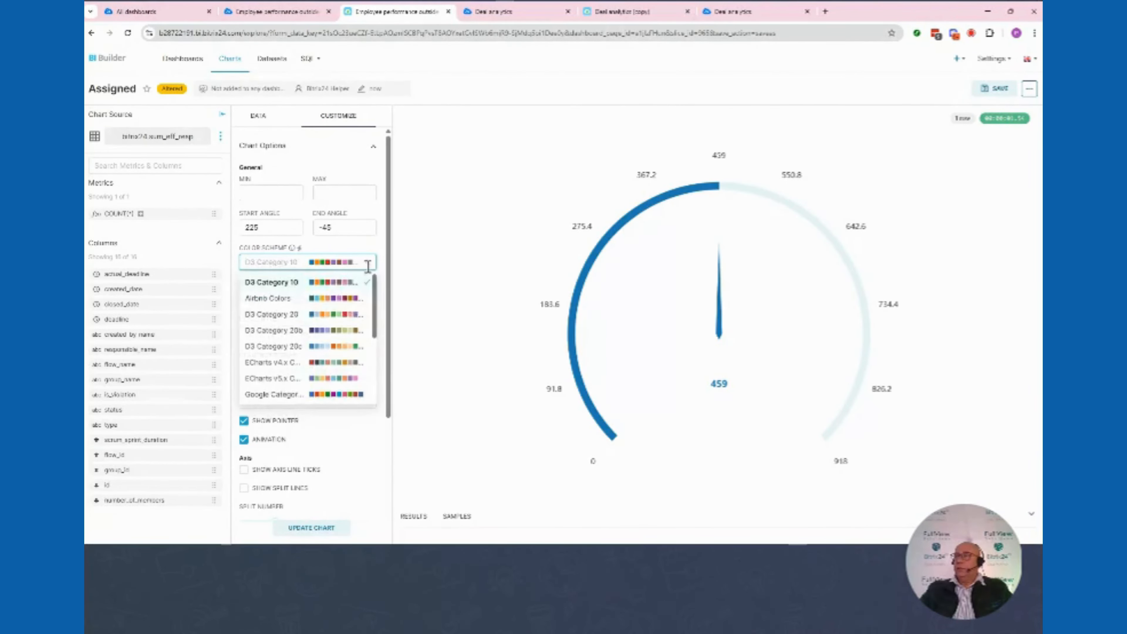
left_click(330, 394)
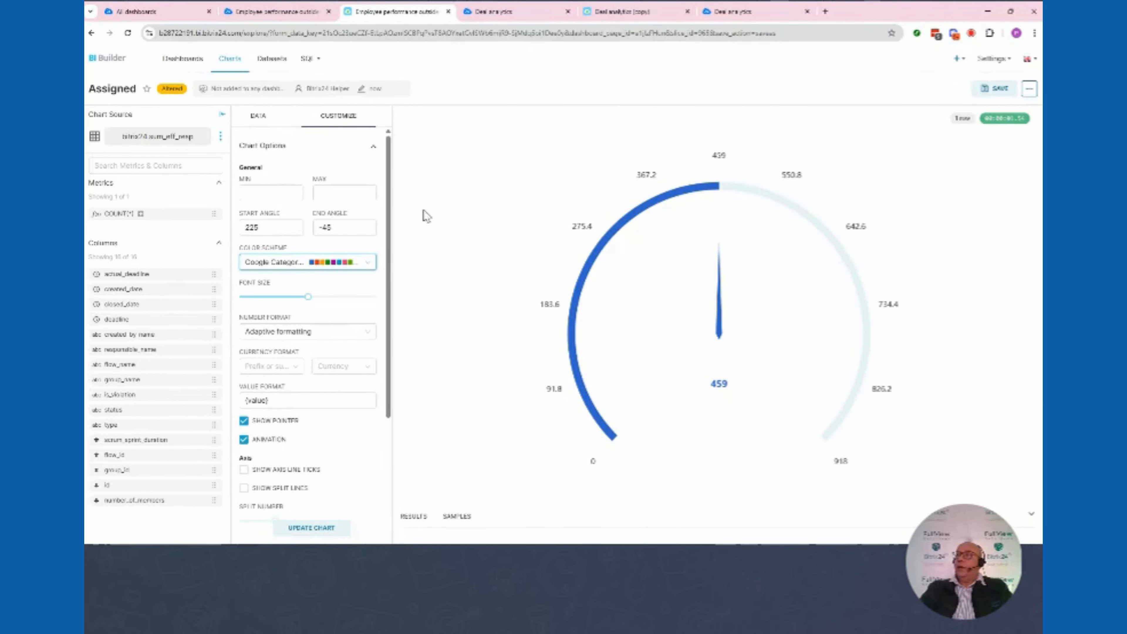
Examine the gauge chart's remaining customization options for formatting, animation, axis, progress and intervals
scroll(320, 406, "down", 1)
scroll(320, 406, "down", 2)
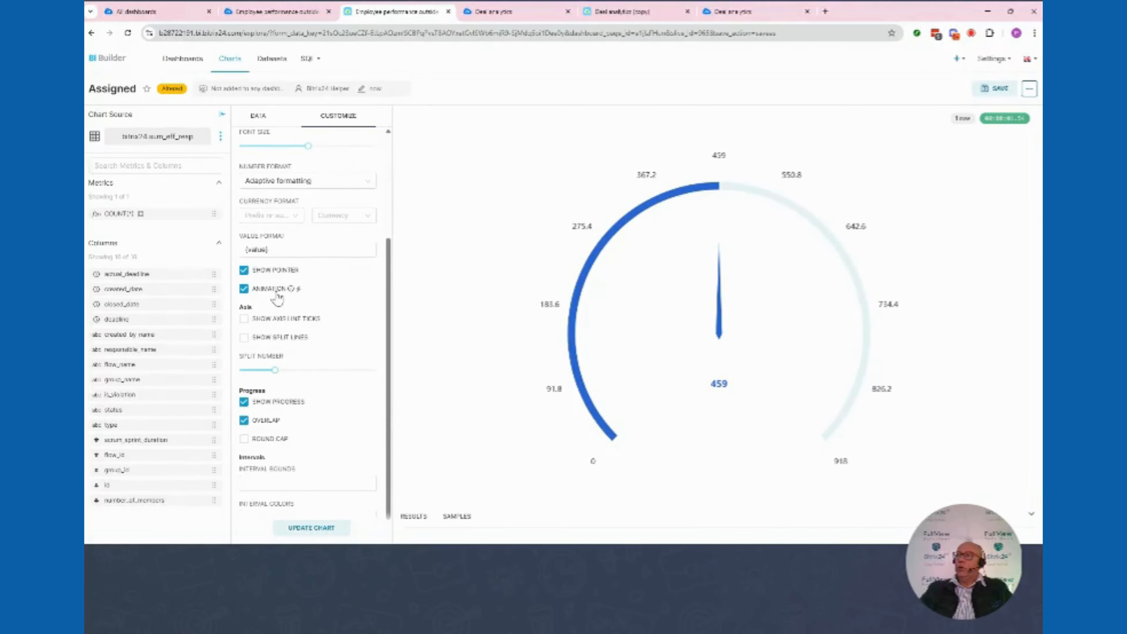
mouse_move(291, 291)
mouse_move(262, 427)
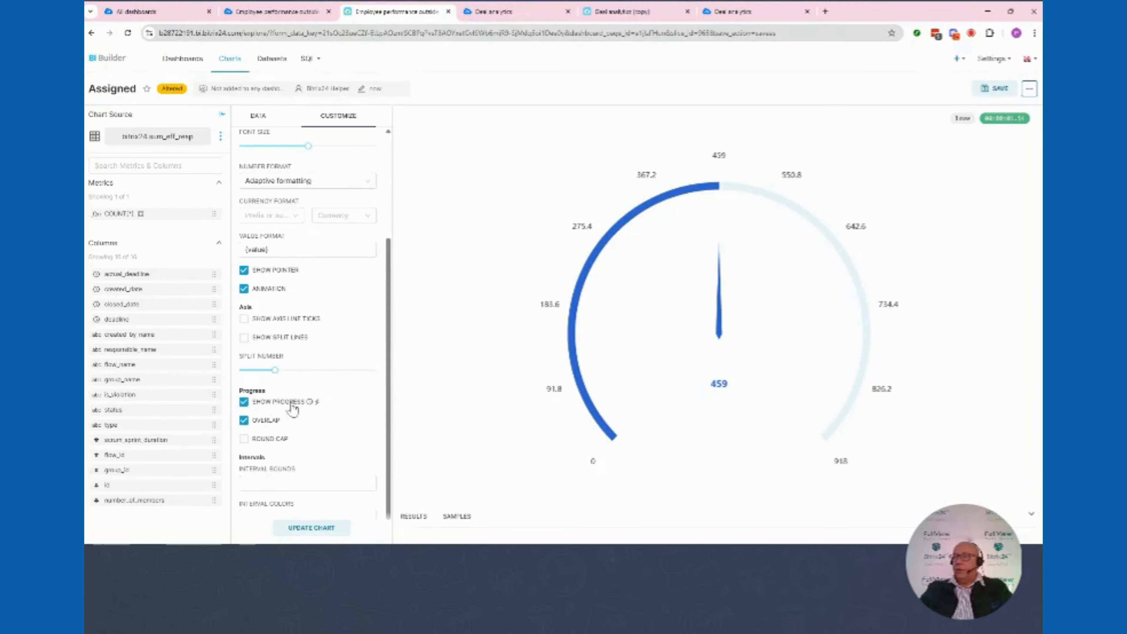
scroll(293, 402, "down", 1)
scroll(335, 225, "up", 4)
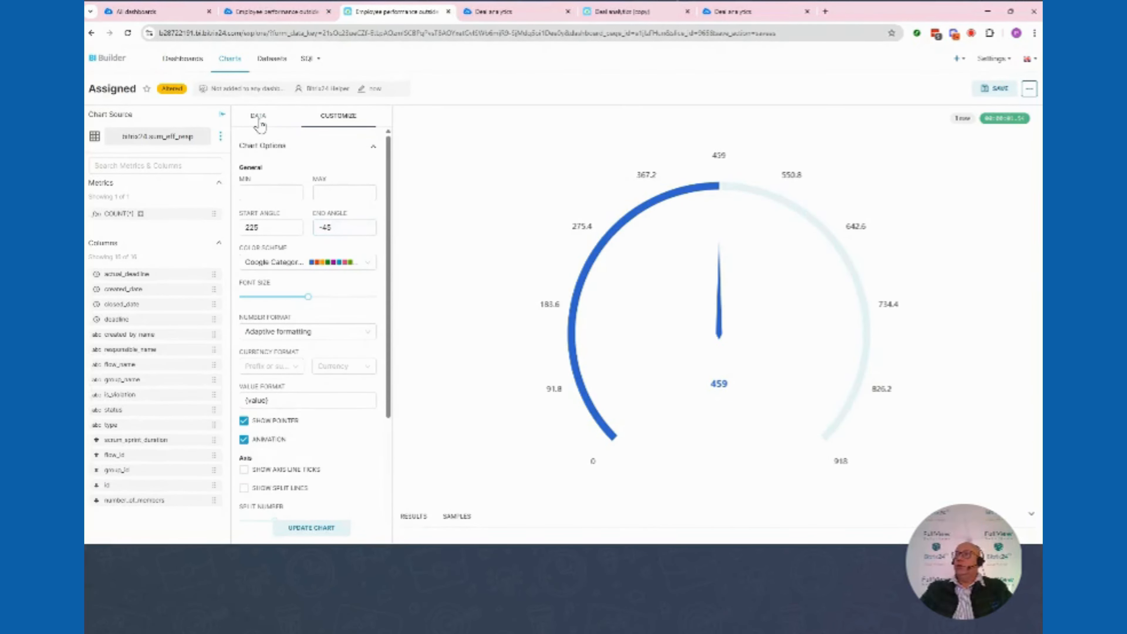
Open the Employee performance outside CRM (copy) dashboard and bring up its Workload chart for editing
left_click(183, 60)
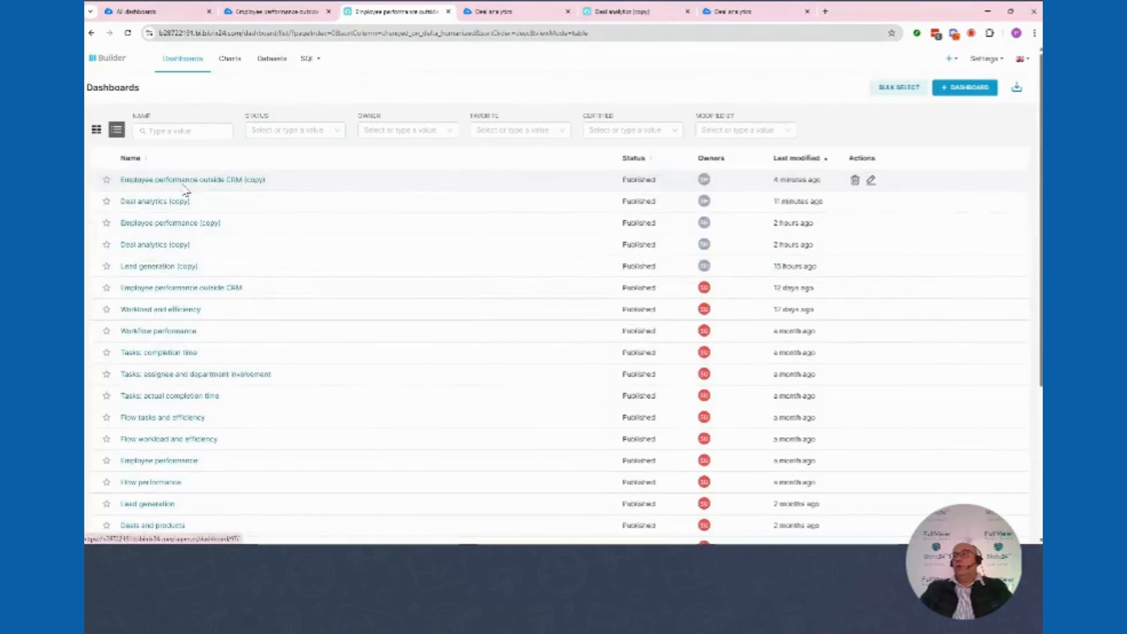
left_click(182, 180)
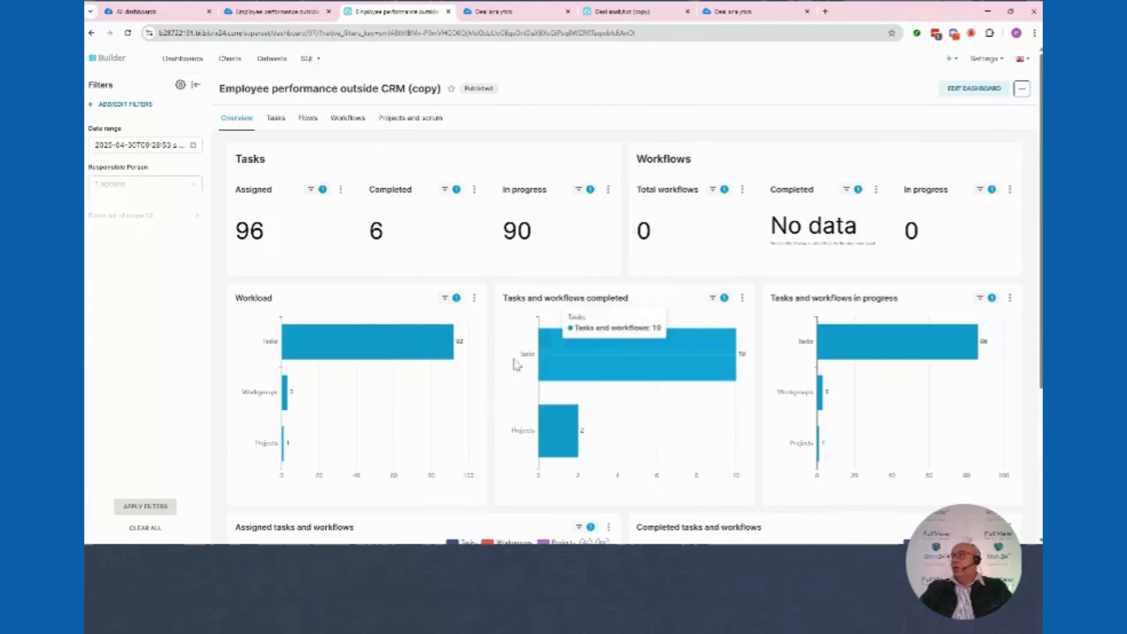
left_click(475, 297)
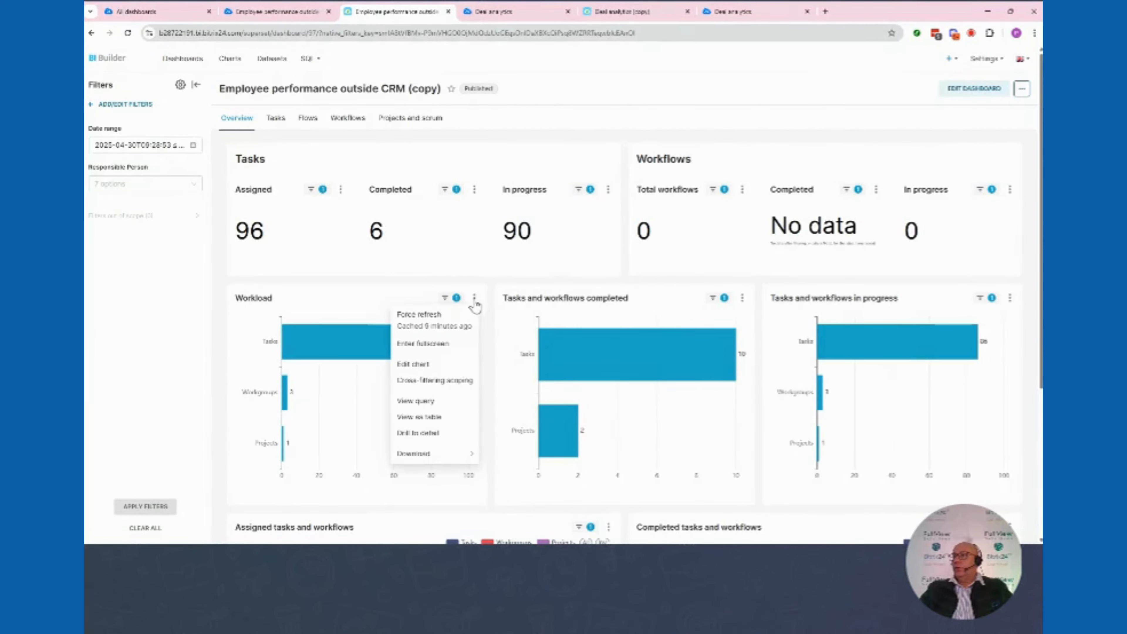
left_click(424, 365)
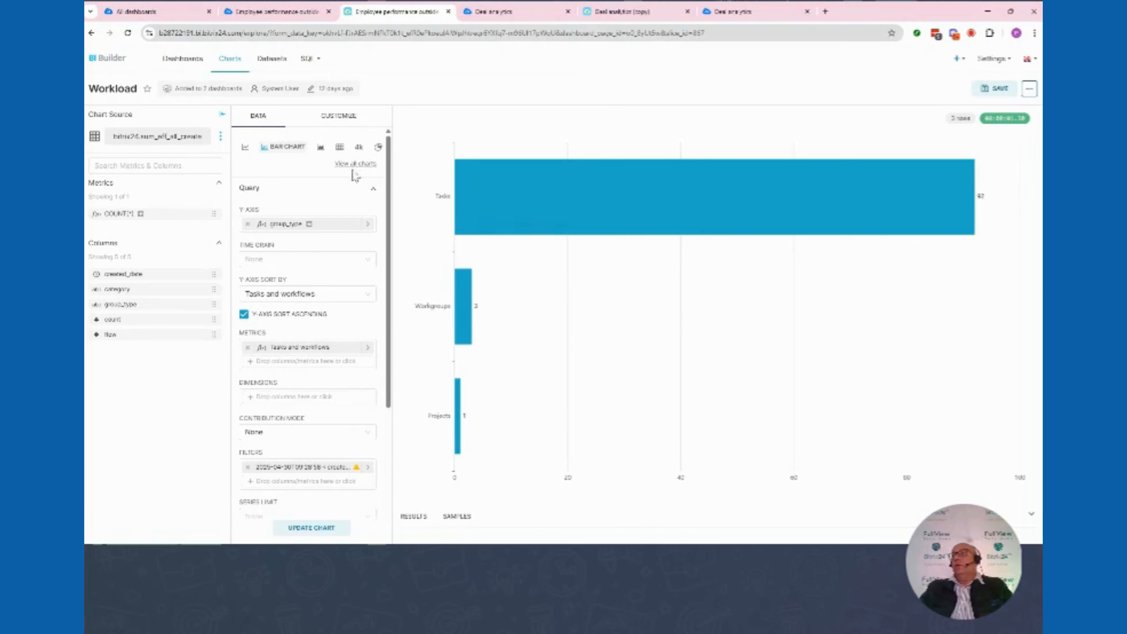
Look through the Workload chart's customization options and set its bar orientation to Vertical
left_click(336, 120)
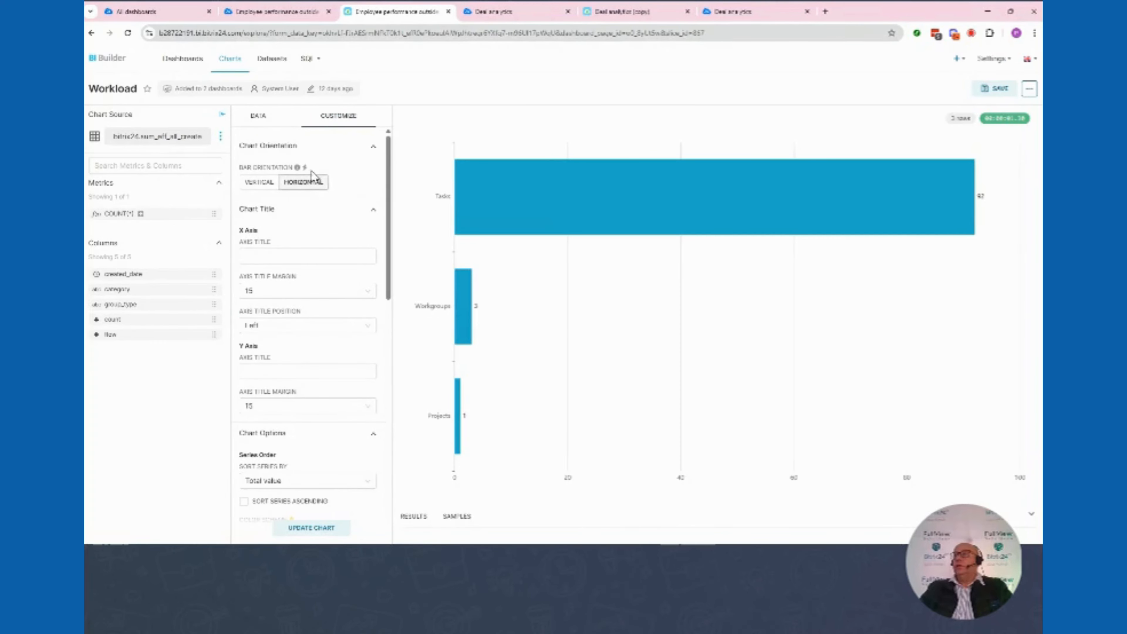
scroll(352, 314, "down", 6)
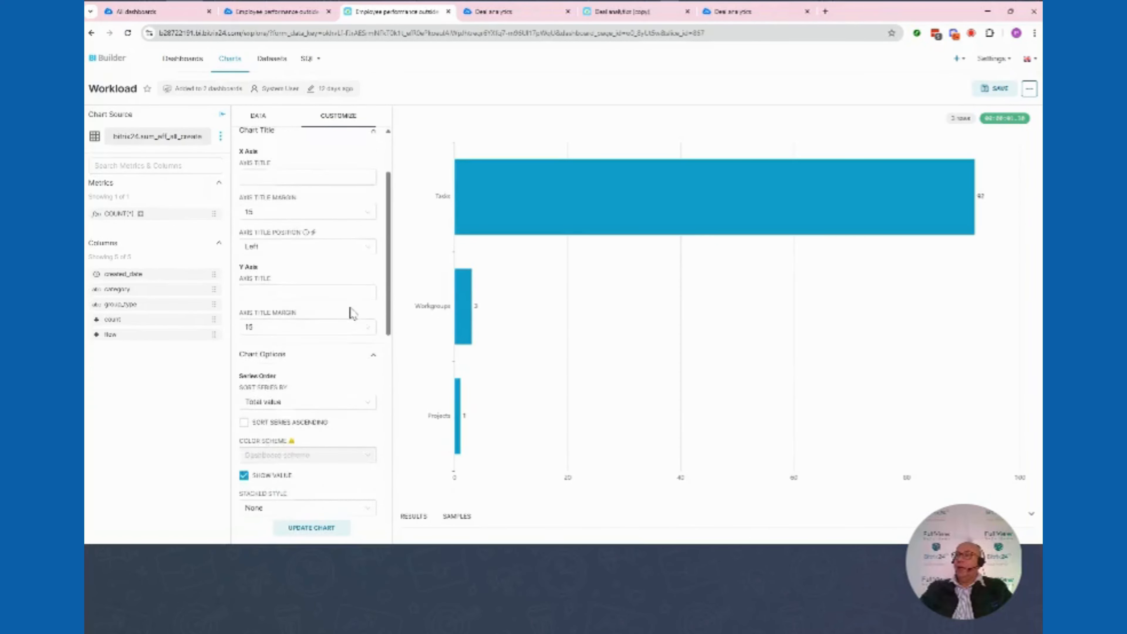
scroll(353, 315, "down", 5)
scroll(352, 314, "up", 8)
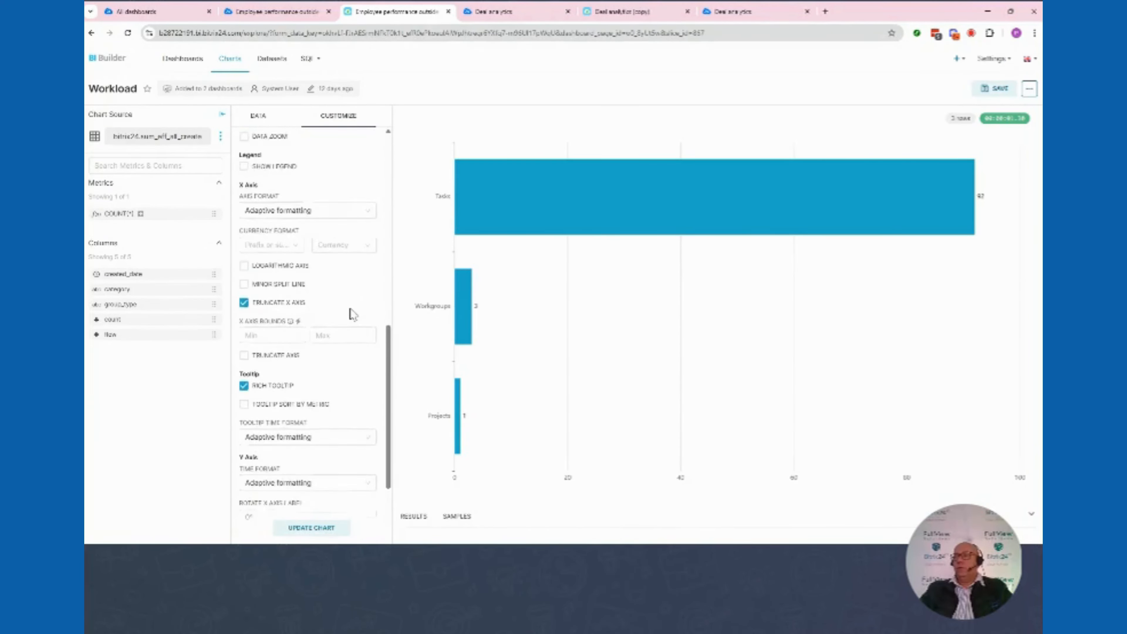
scroll(352, 314, "up", 4)
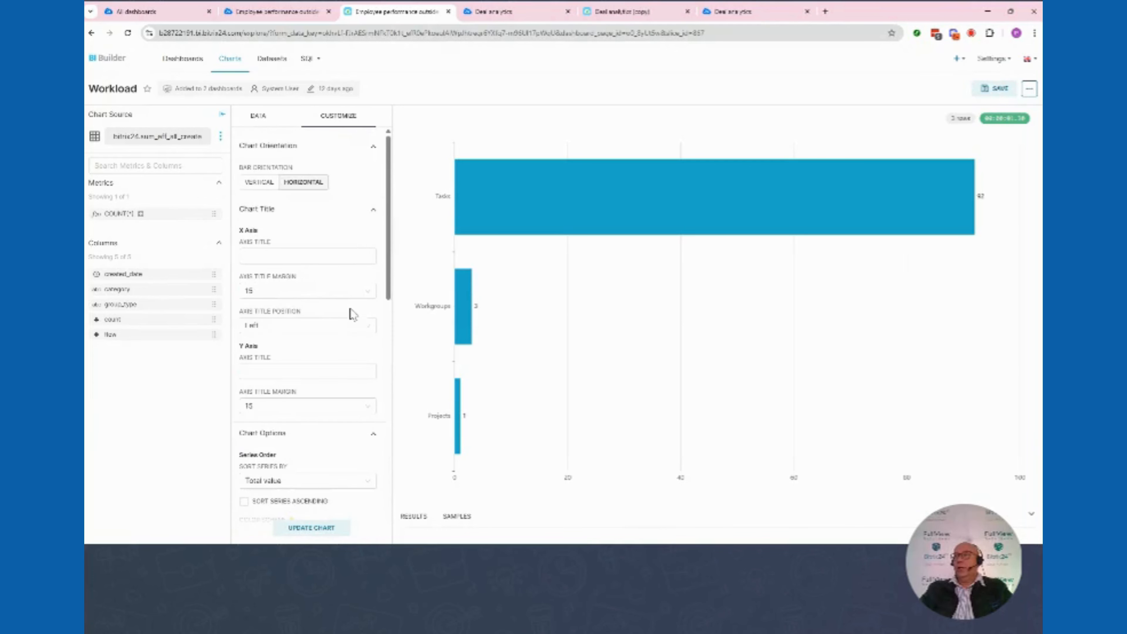
left_click(259, 182)
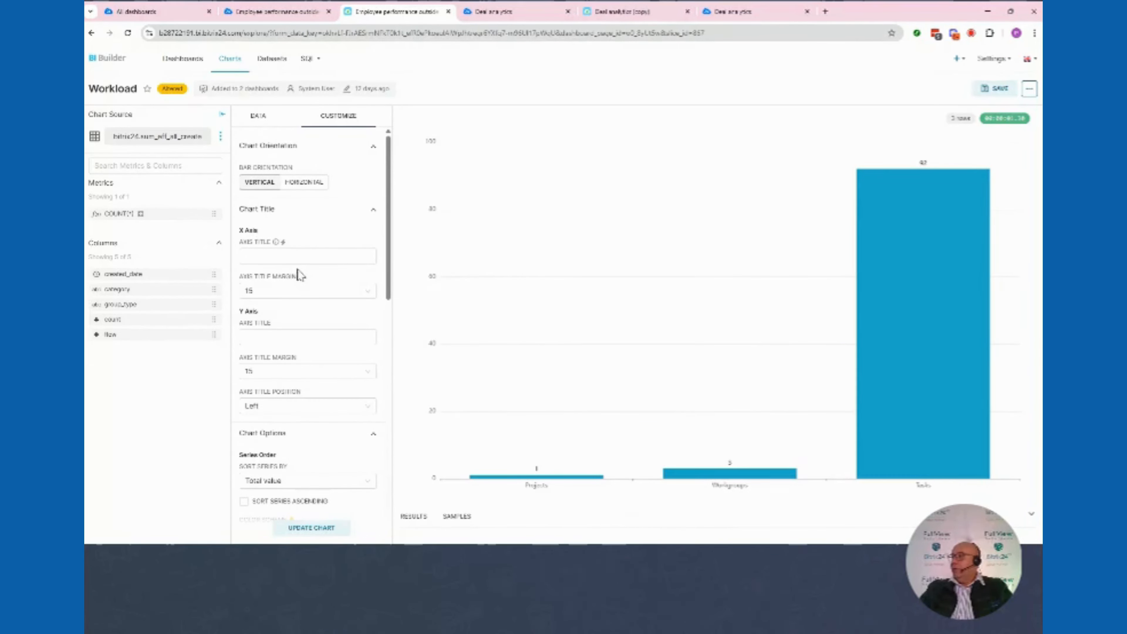
Examine the vertical Workload chart's series order, legend, axis and tooltip options
scroll(353, 322, "down", 5)
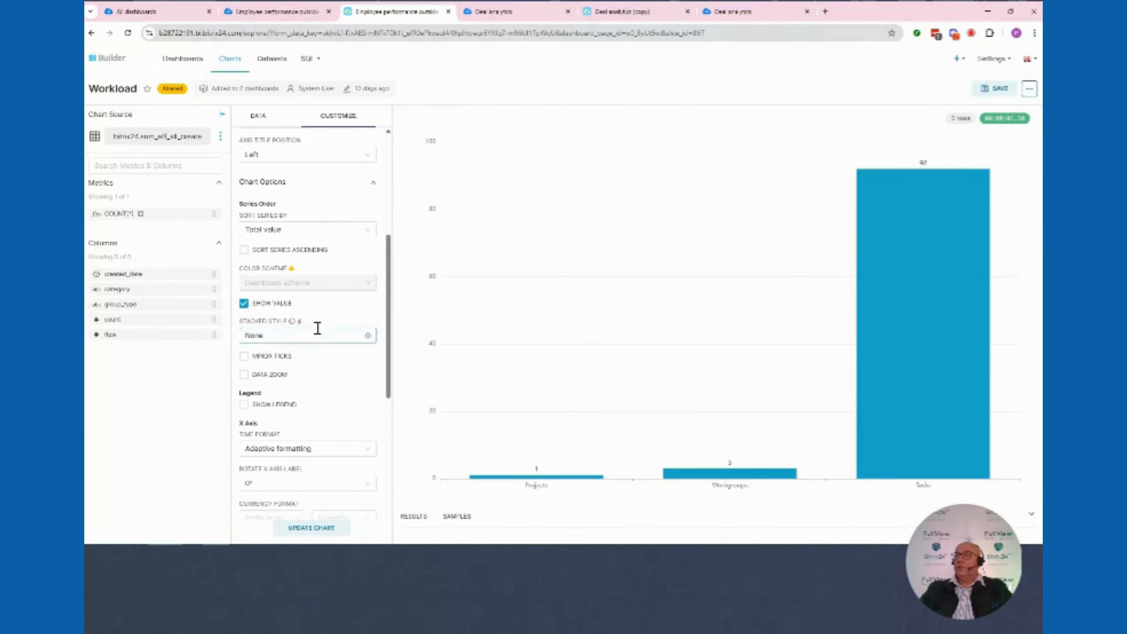
scroll(311, 356, "down", 2)
scroll(312, 355, "down", 4)
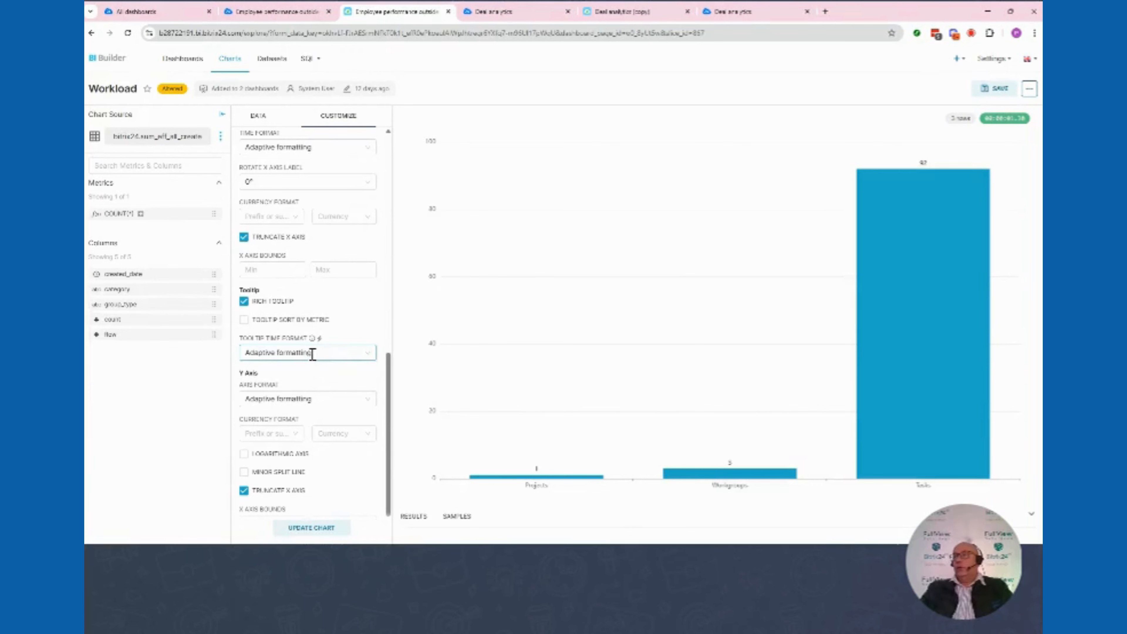
scroll(332, 237, "up", 10)
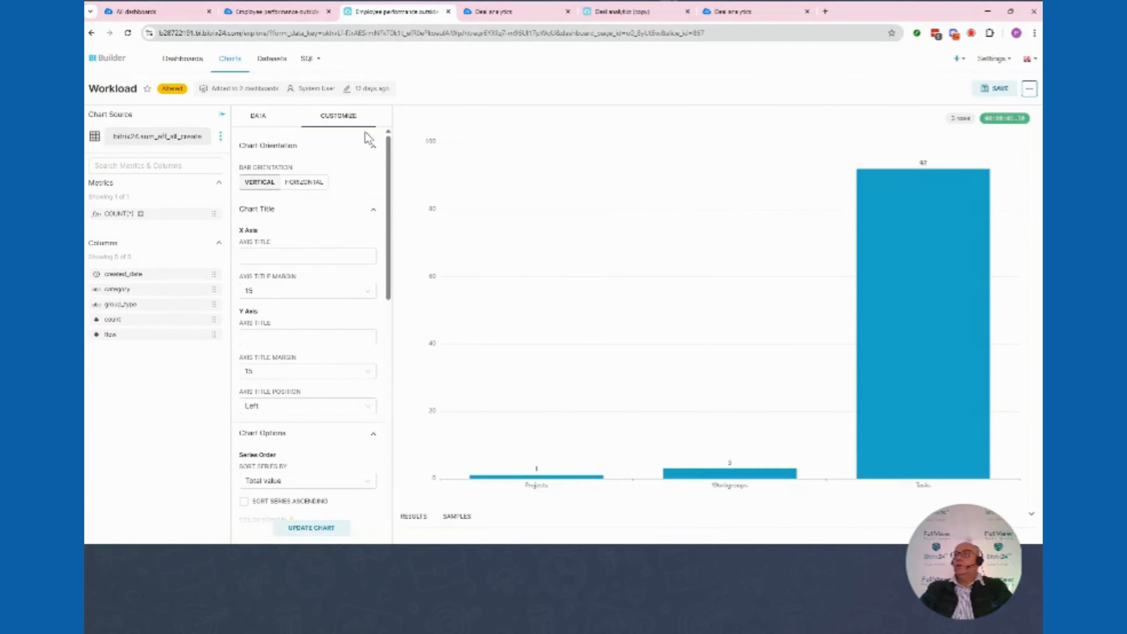
Browse the visualization types available for the Workload chart across the Correlation, Distribution, Evolution, Flow, KPI and Map categories
left_click(258, 119)
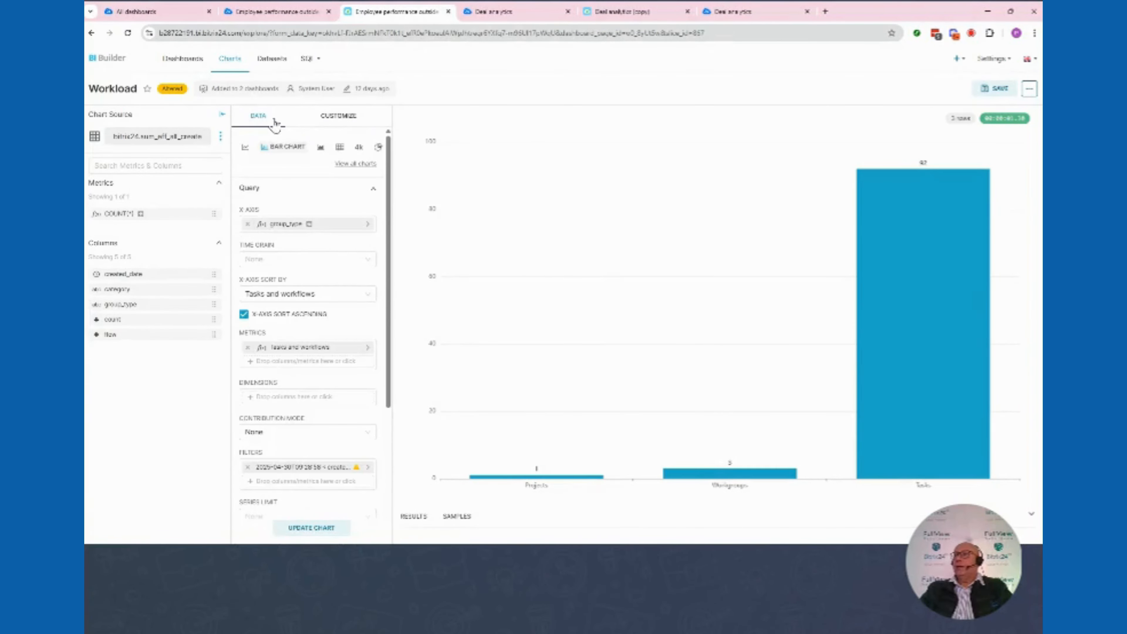
left_click(357, 170)
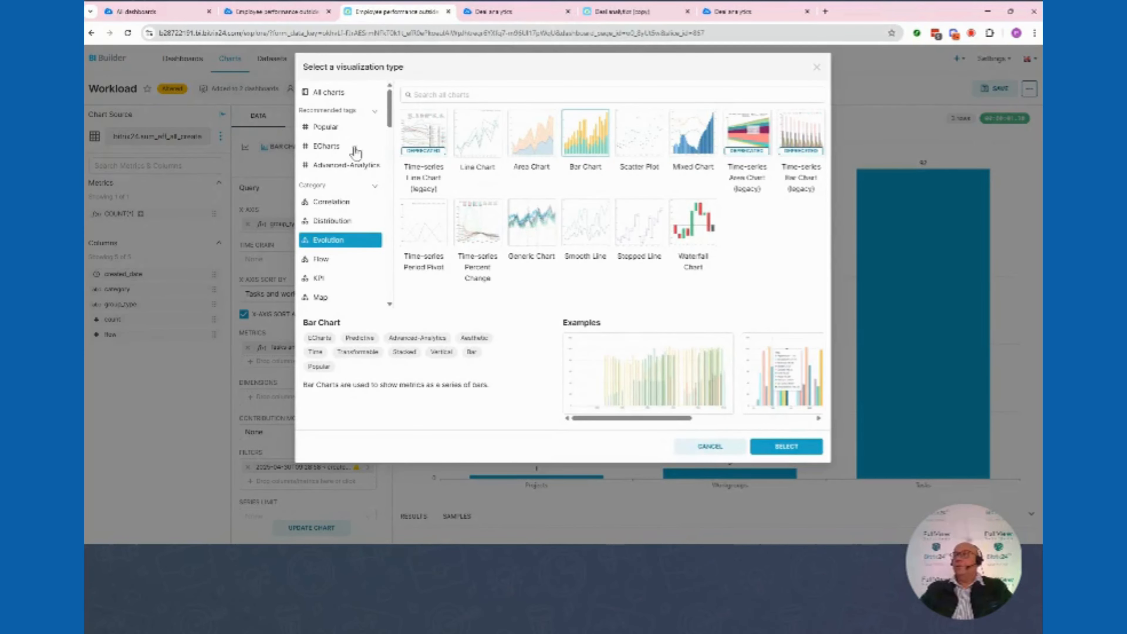
left_click(327, 298)
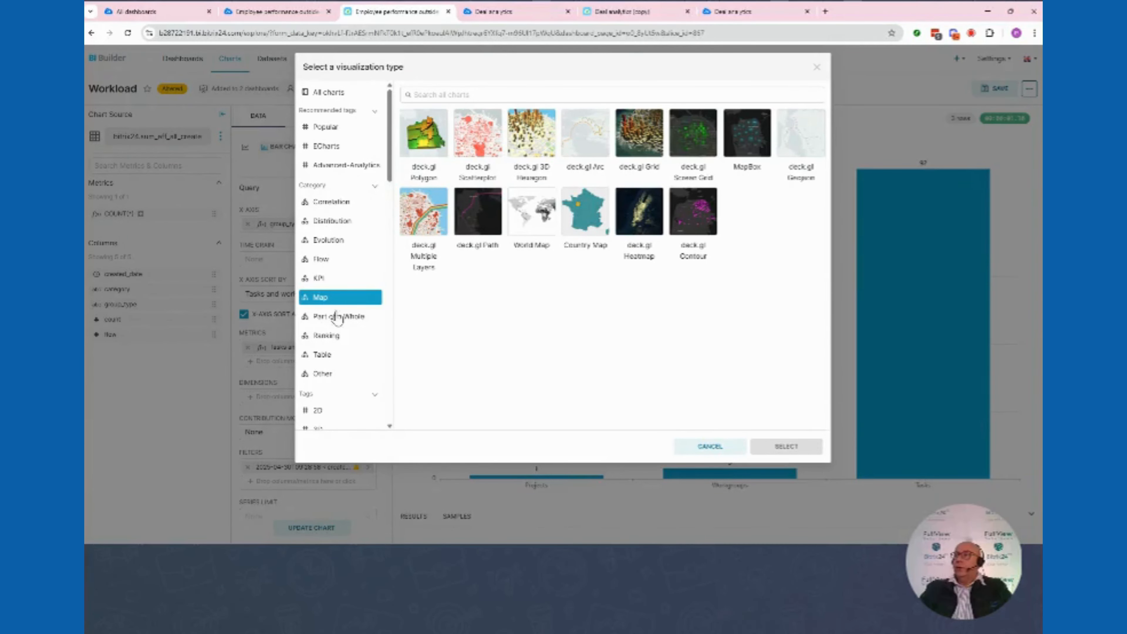
left_click(329, 204)
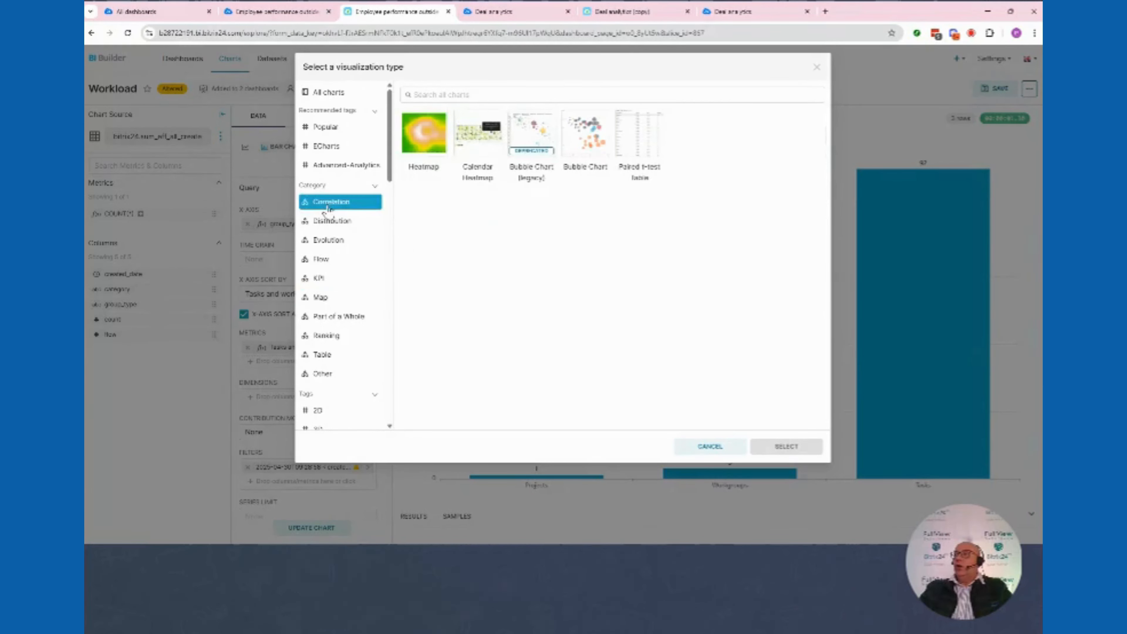
left_click(328, 227)
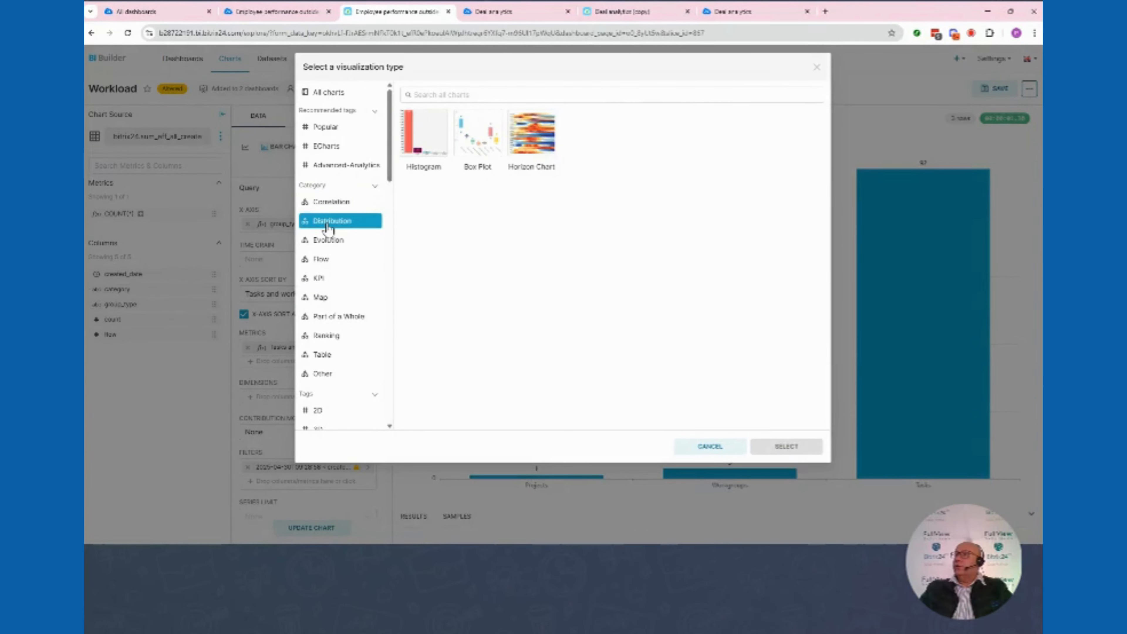
left_click(330, 242)
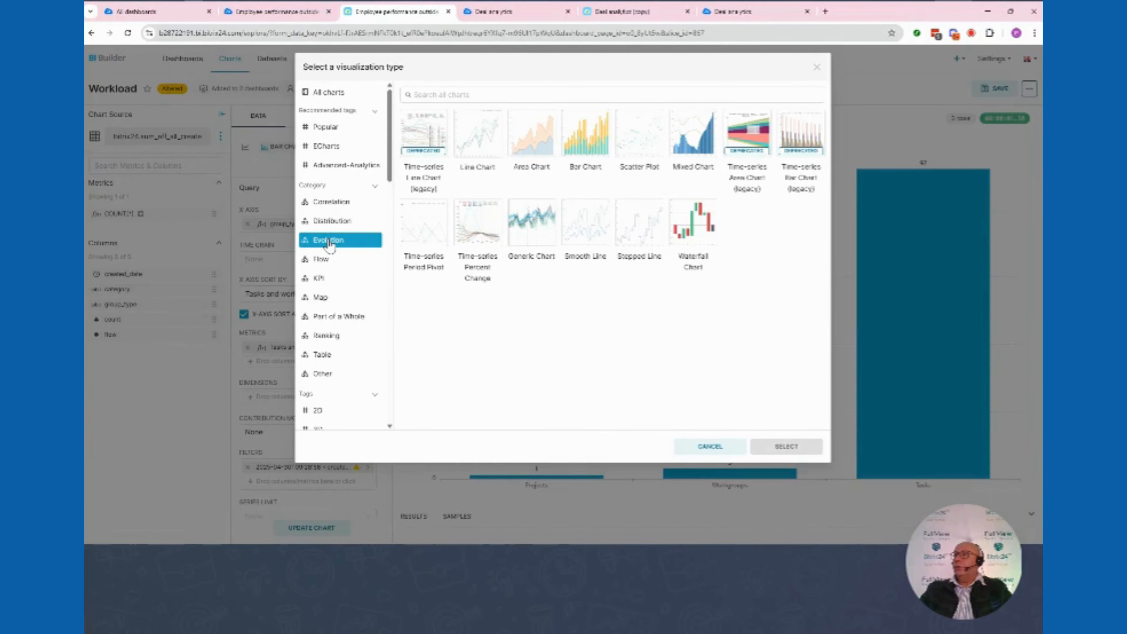
left_click(325, 262)
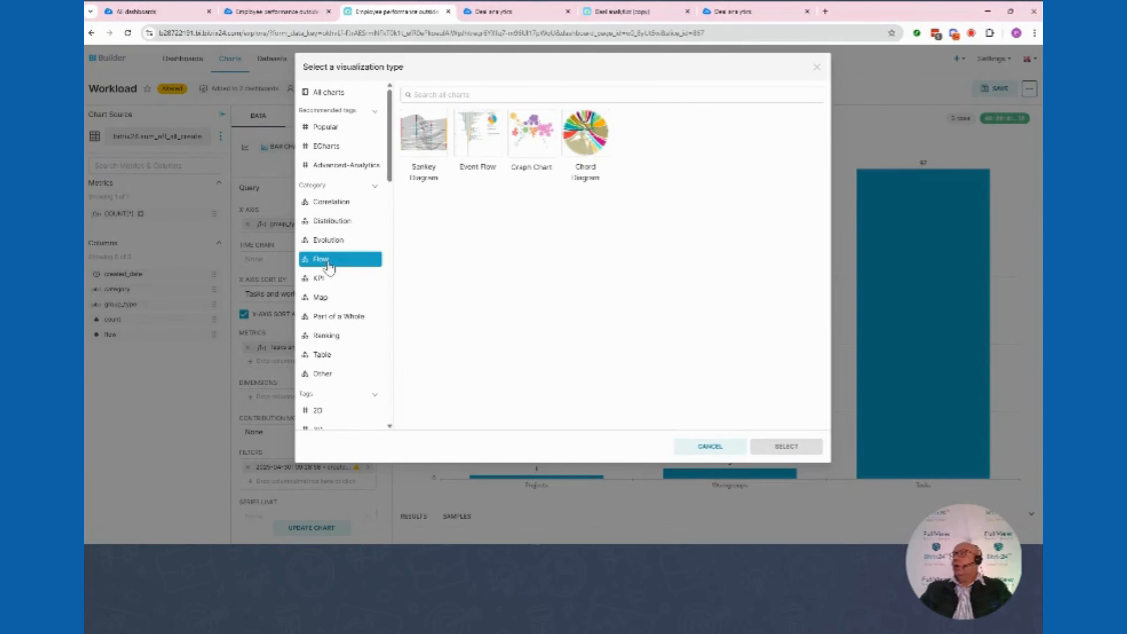
left_click(319, 280)
left_click(320, 298)
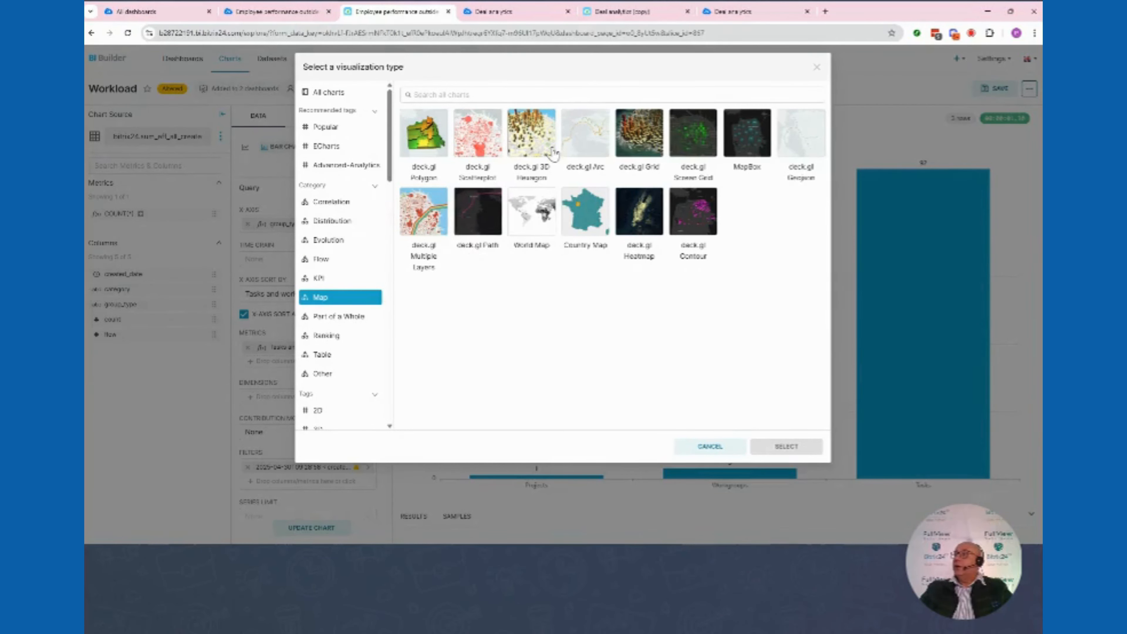
Read the Funnel Chart's description among the KPI visualization types and close the gallery without choosing it
left_click(313, 278)
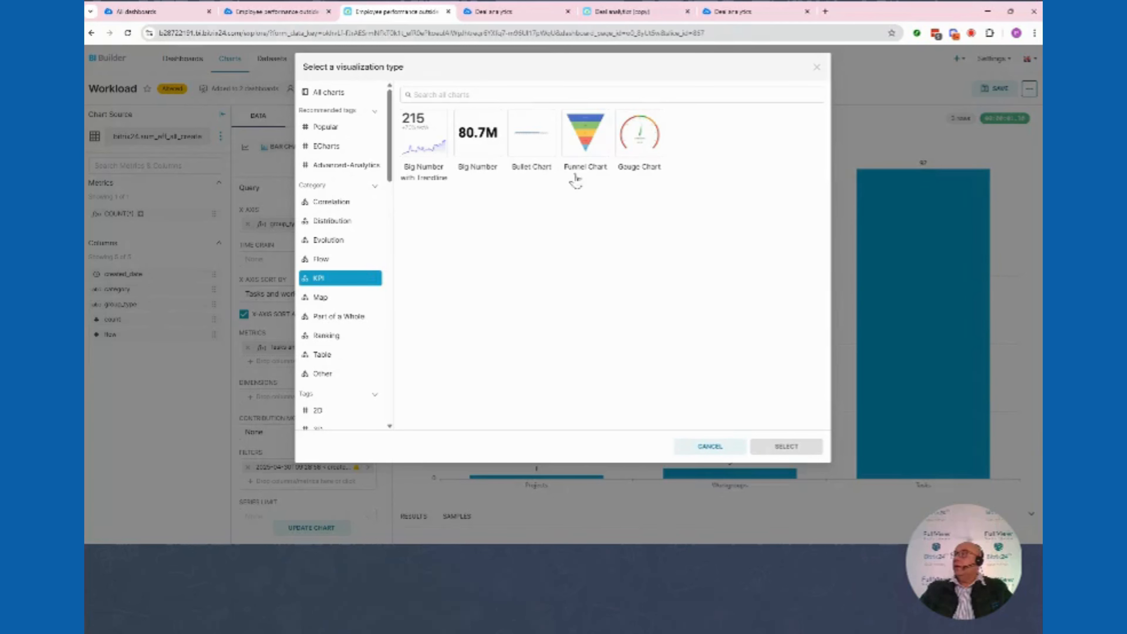
left_click(585, 134)
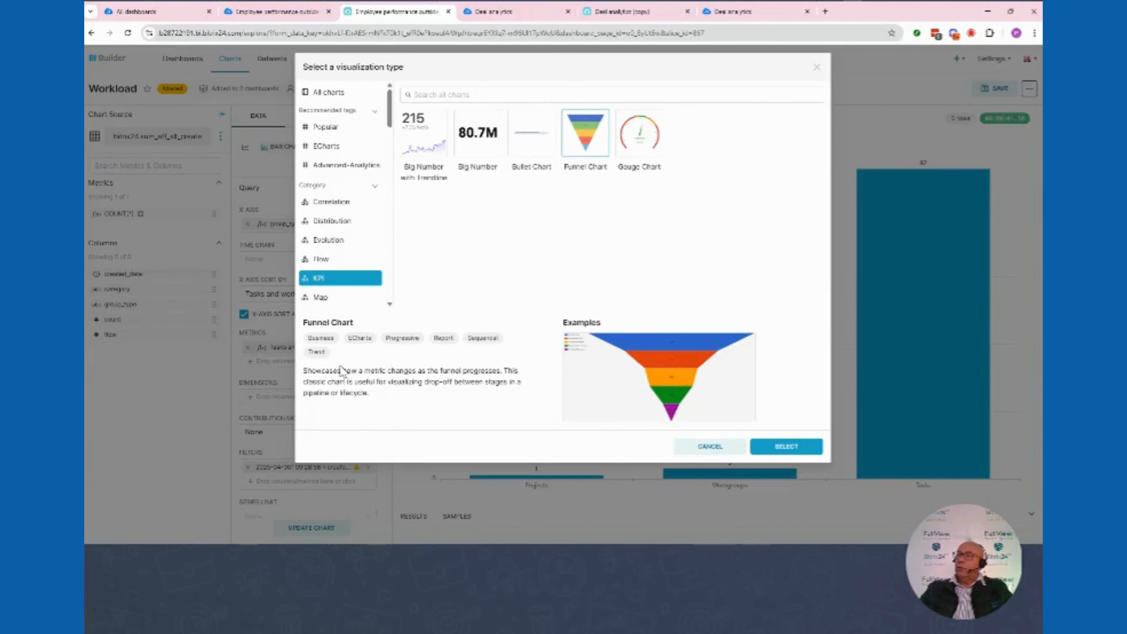
left_click_drag(306, 371, 369, 392)
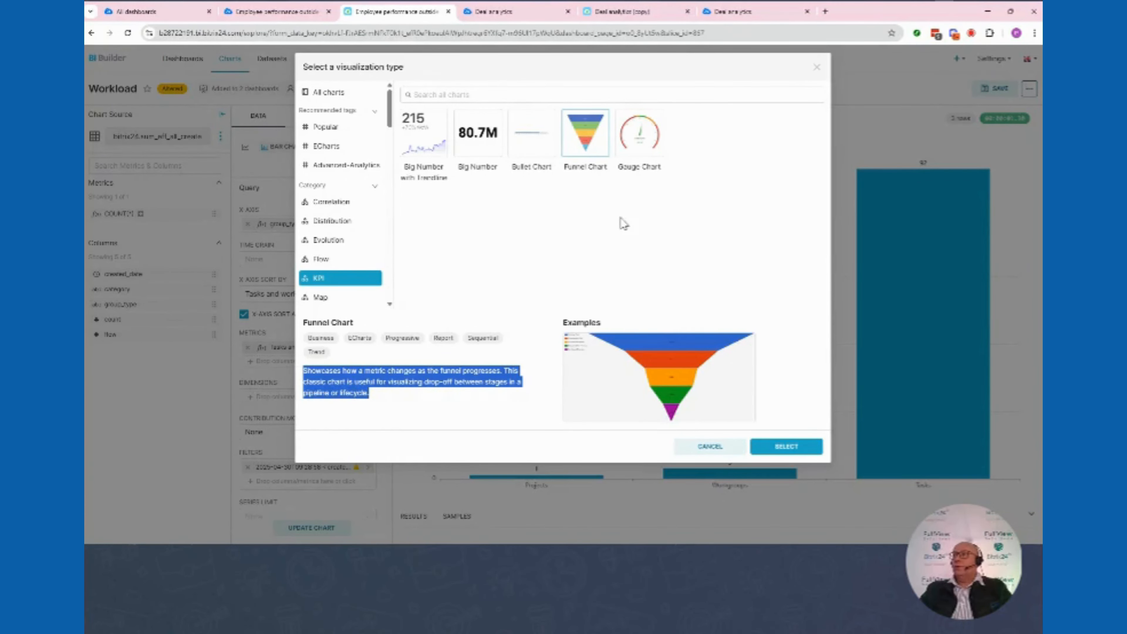
left_click(817, 69)
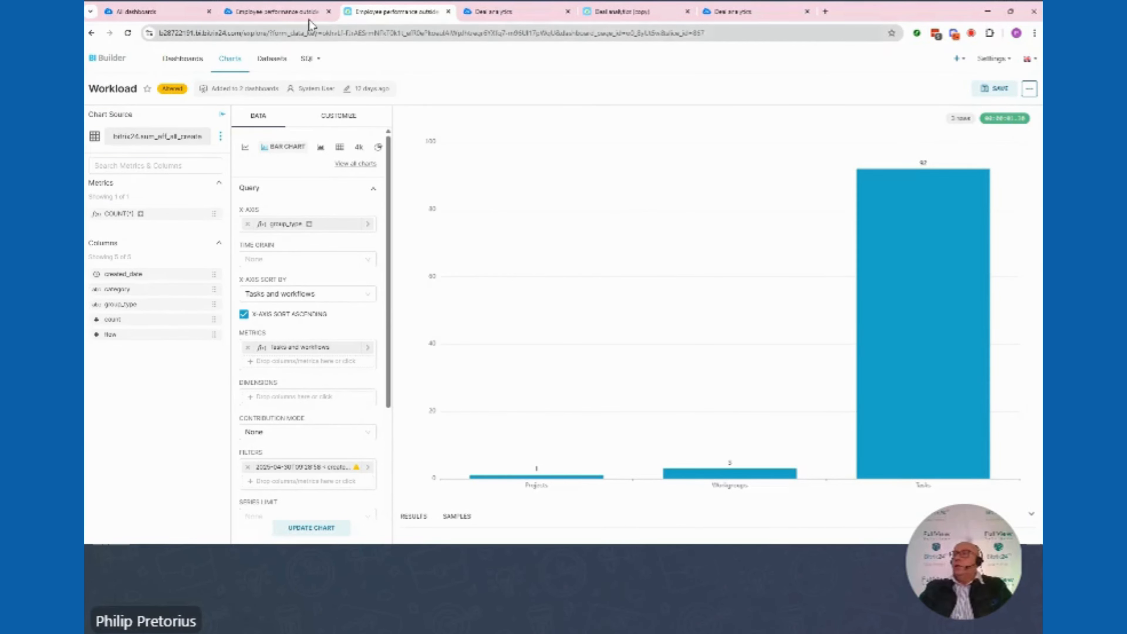
Return to the All dashboards list and view the Analytics hub's datasets and connections
left_click(147, 11)
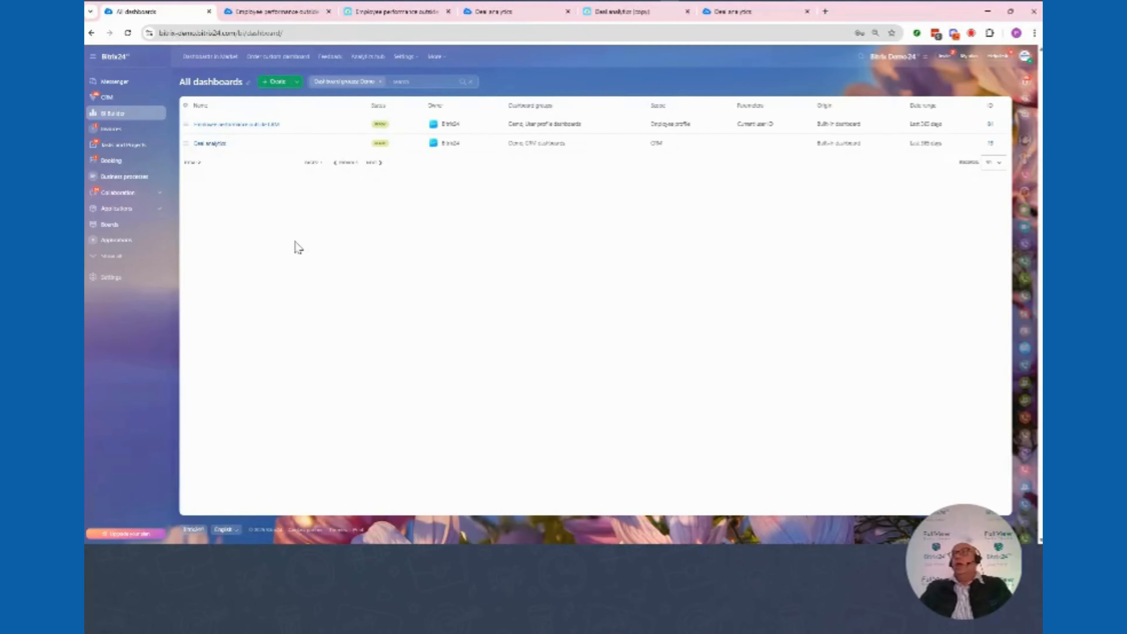
left_click(378, 59)
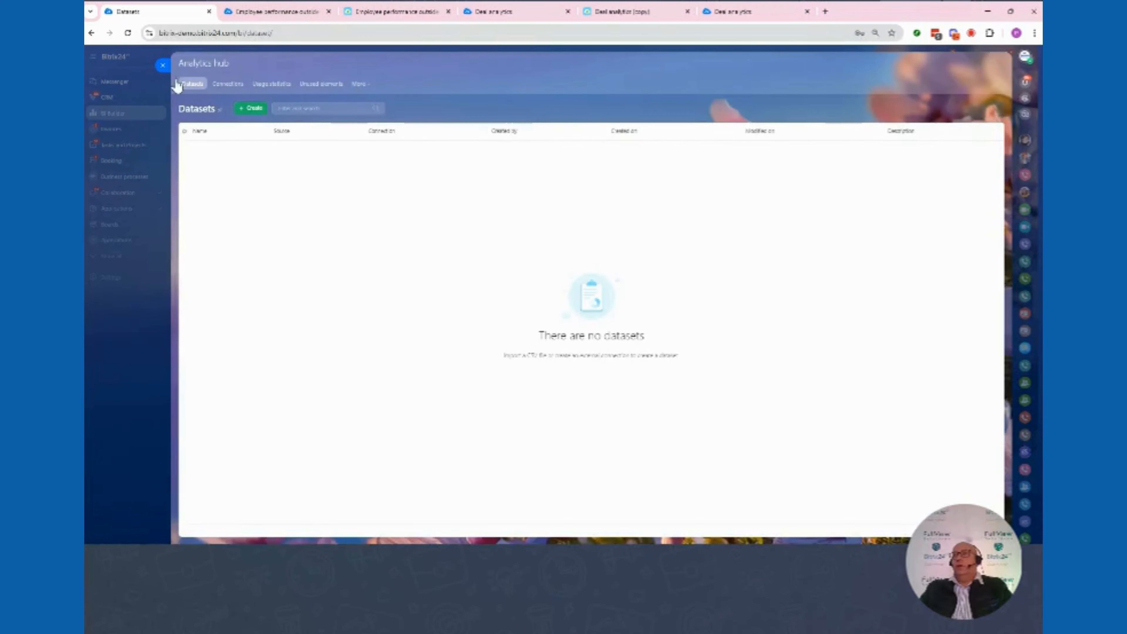
left_click(163, 65)
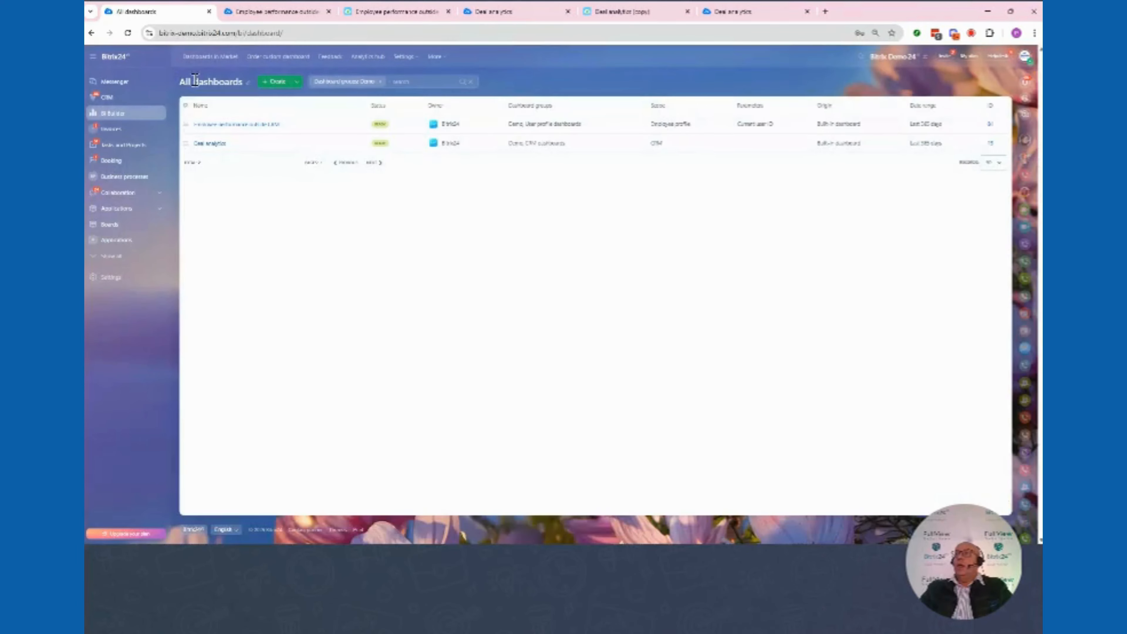
left_click(372, 59)
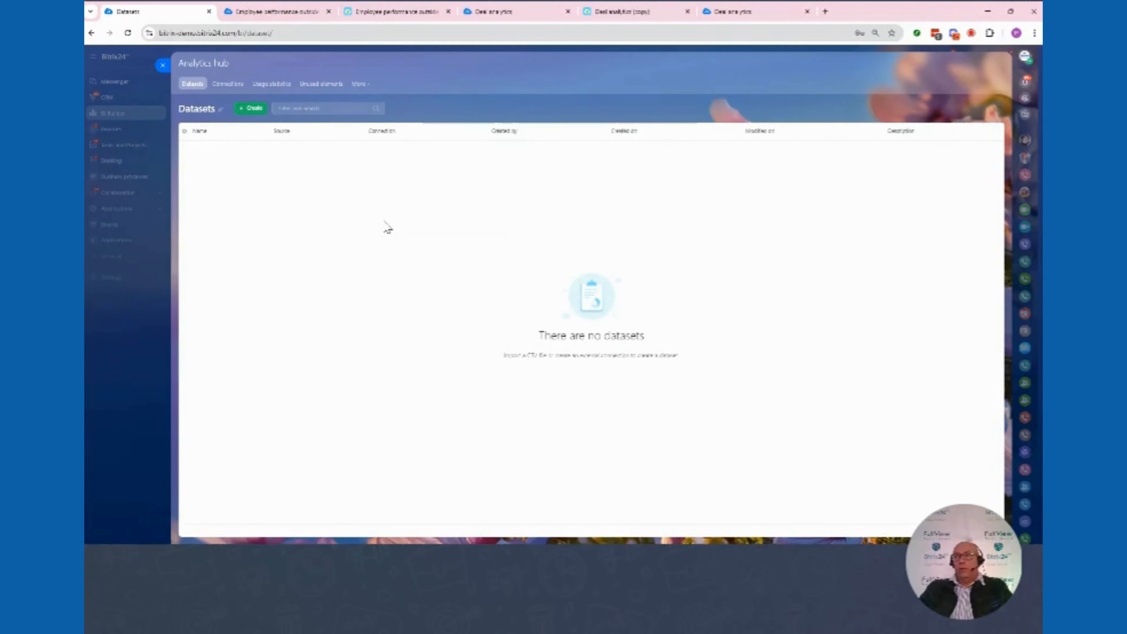
left_click(222, 85)
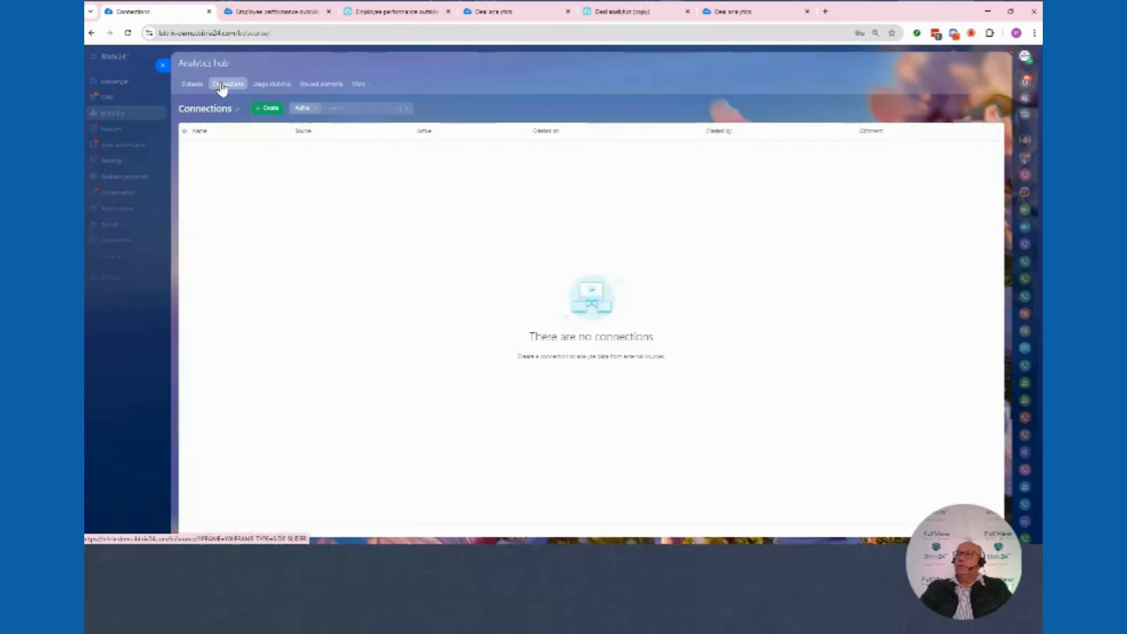
Examine the form for creating a dataset from a CSV file and close it without creating one
left_click(194, 84)
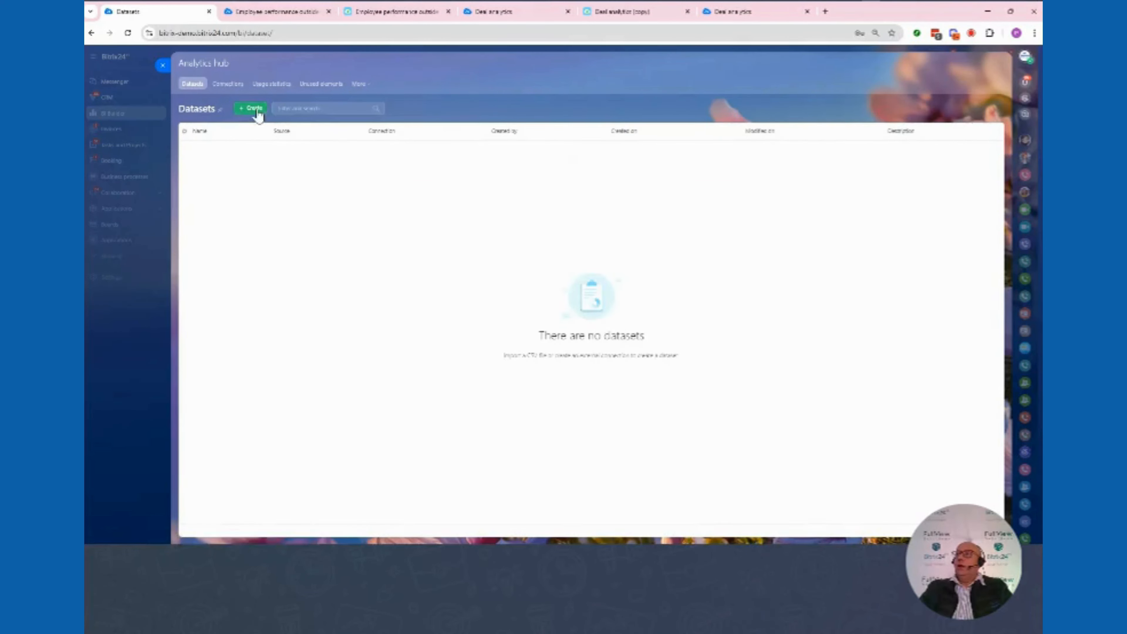
left_click(251, 108)
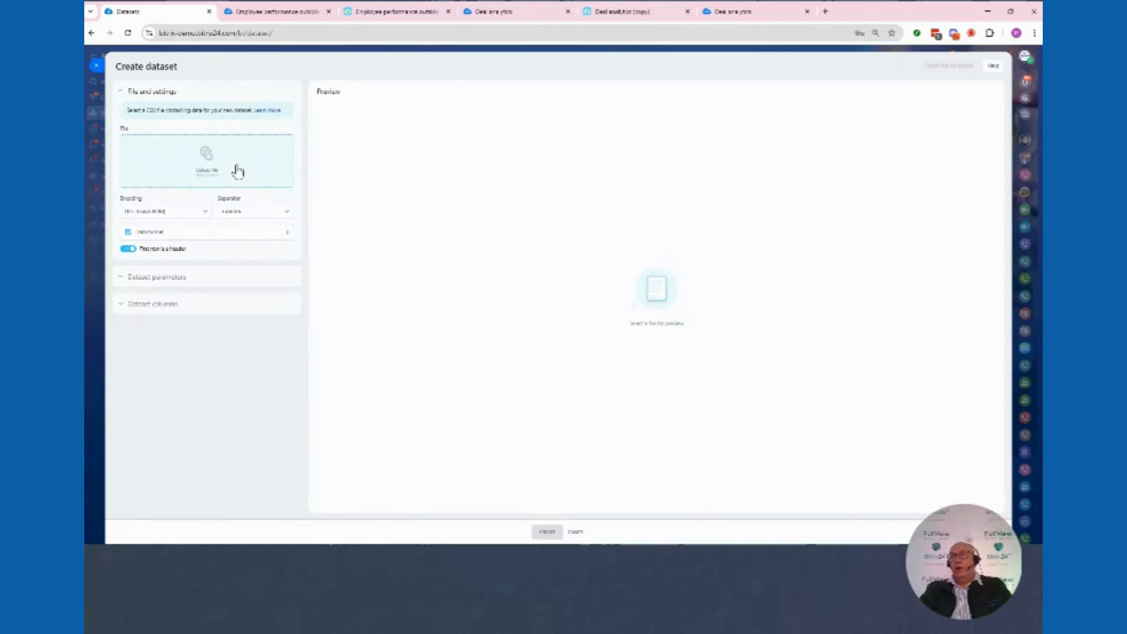
left_click(97, 67)
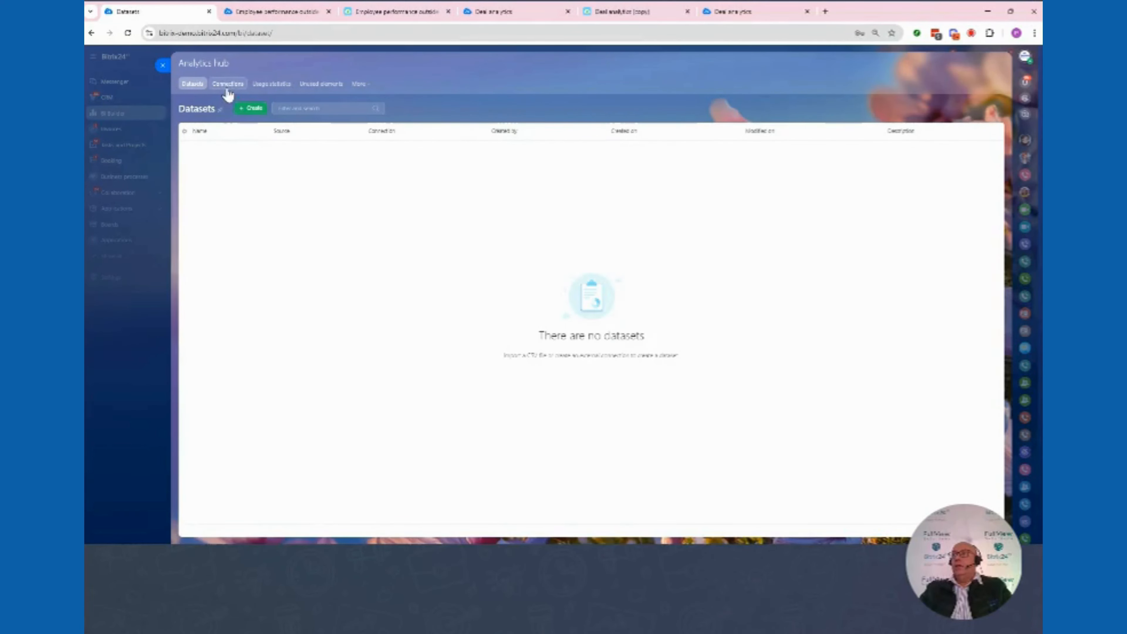
Examine the data sources offered for a new Analytics hub connection and return to the All dashboards list
left_click(229, 83)
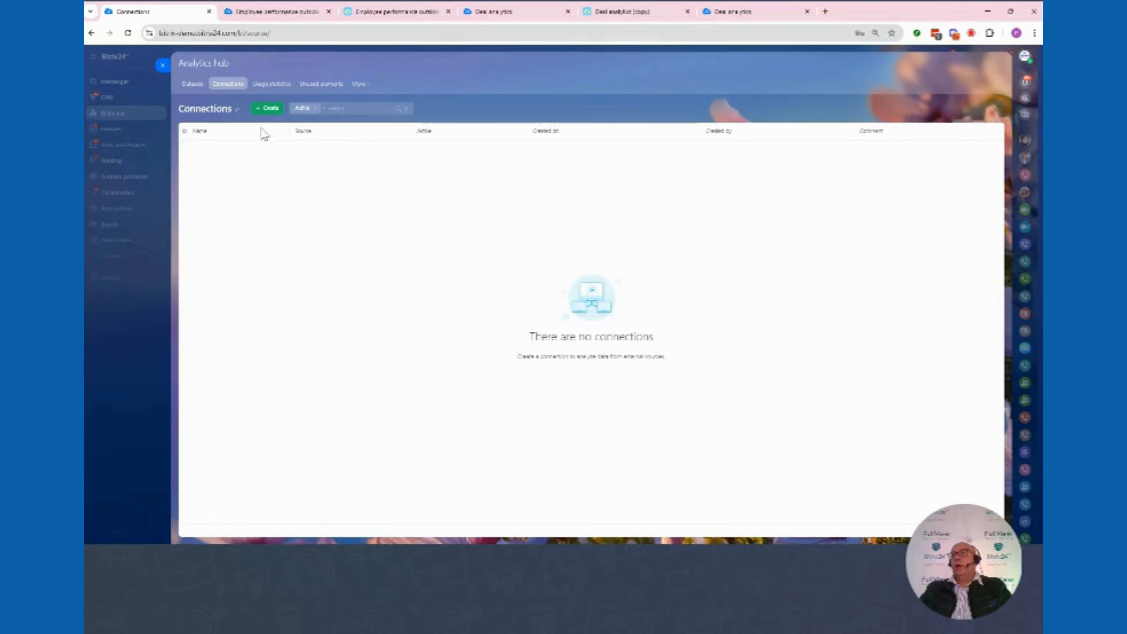
left_click(266, 108)
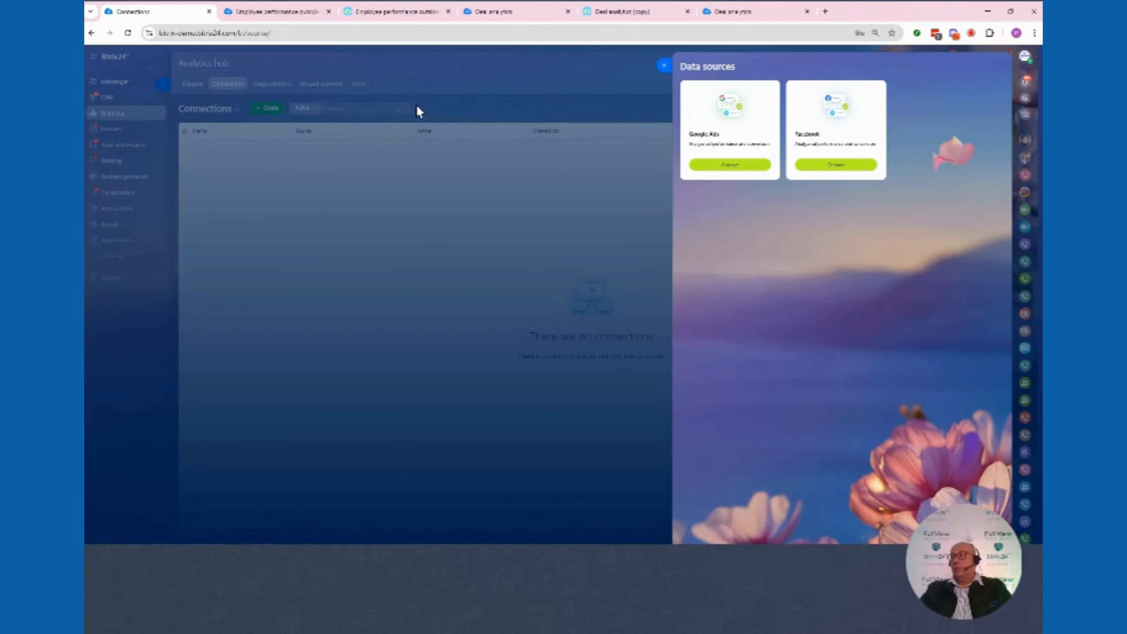
left_click(664, 65)
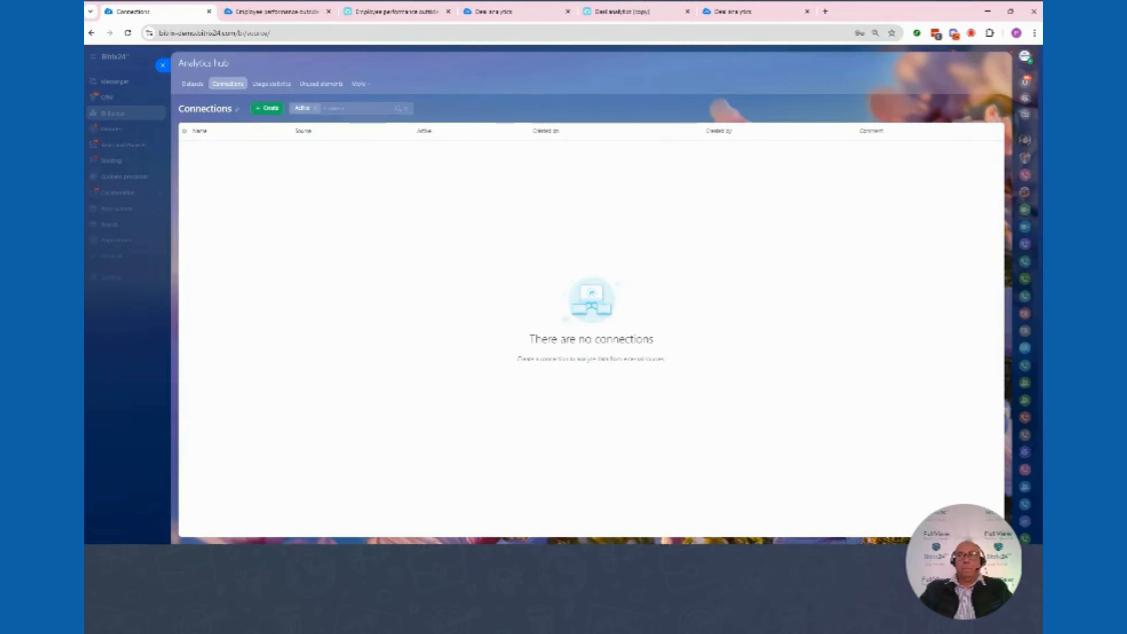
left_click(163, 68)
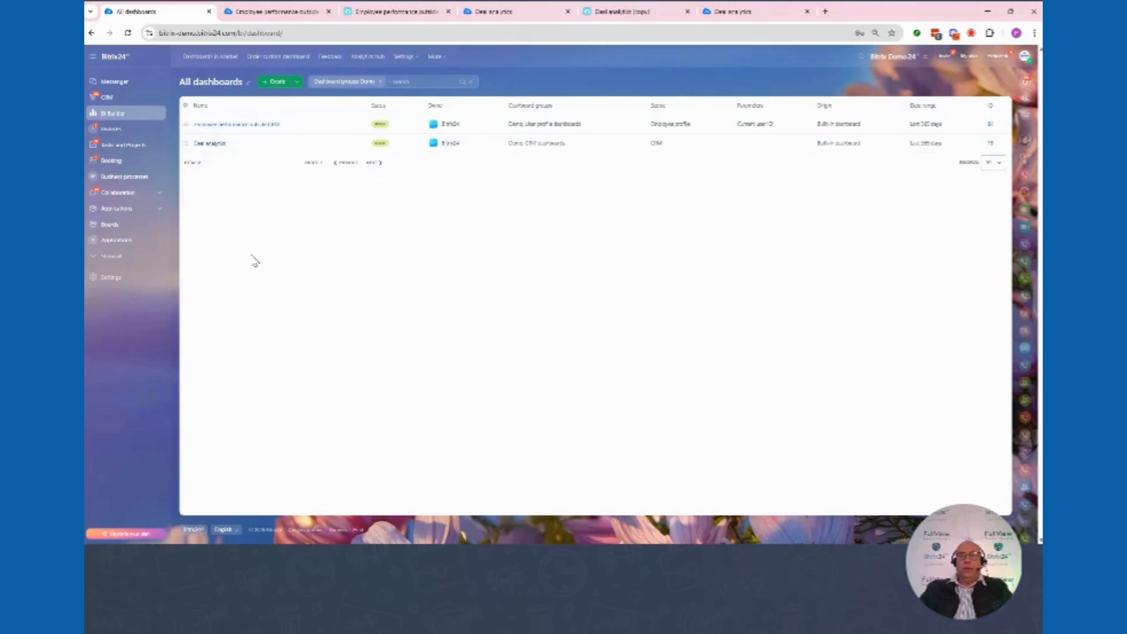